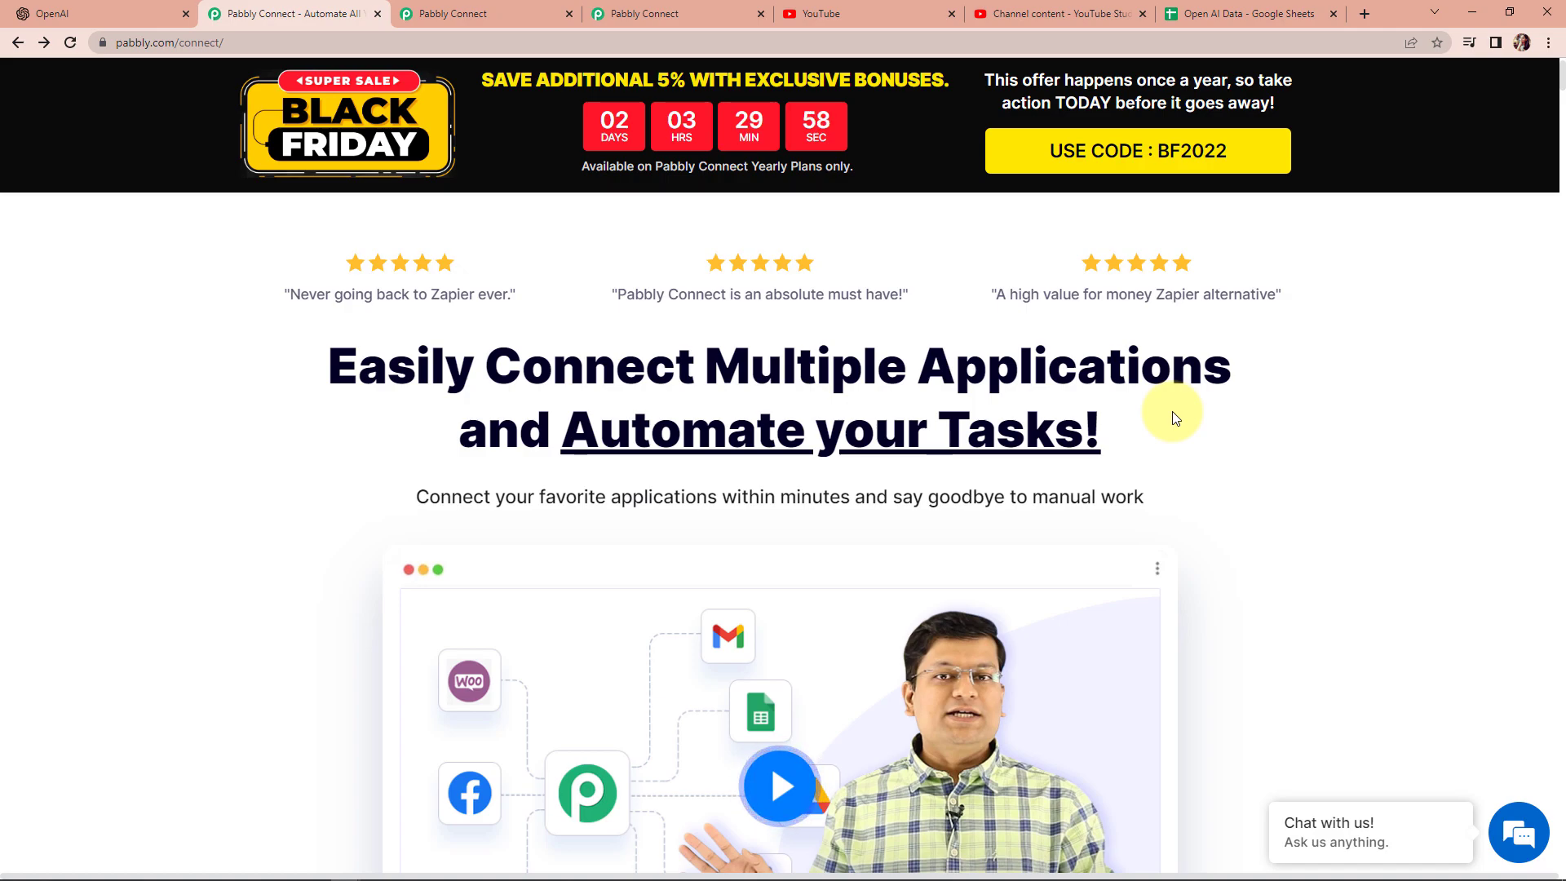
# Review the schedule trigger and the Google Sheets Get Row(s) action settings in the OpenAI Integration with Pabbly Connect workflow
pyautogui.click(128, 13)
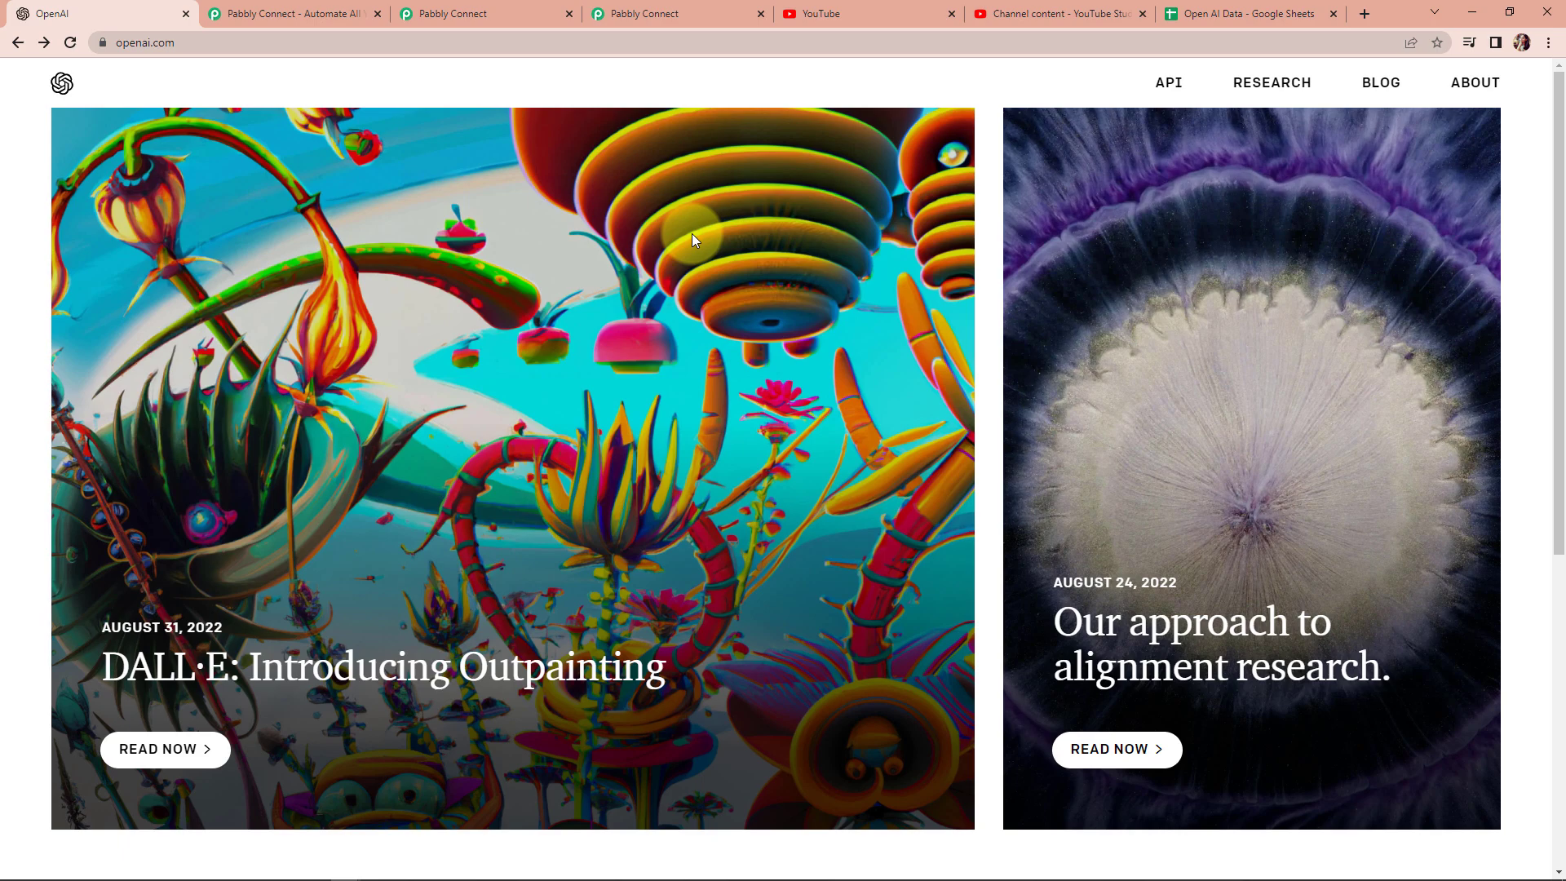
pyautogui.click(502, 12)
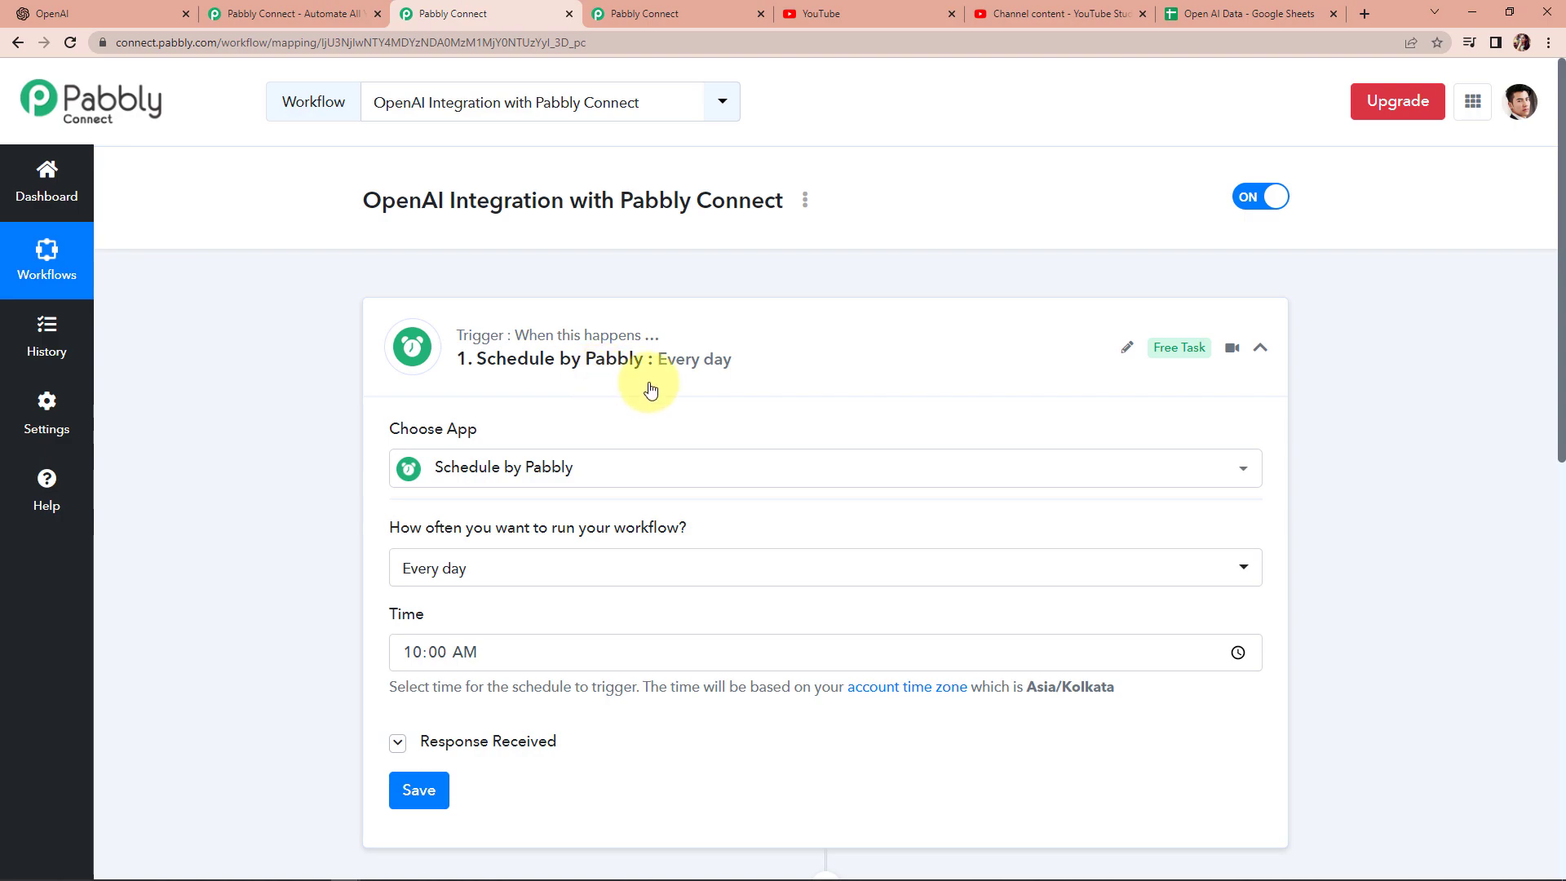
pyautogui.scroll(-8, 648, 420)
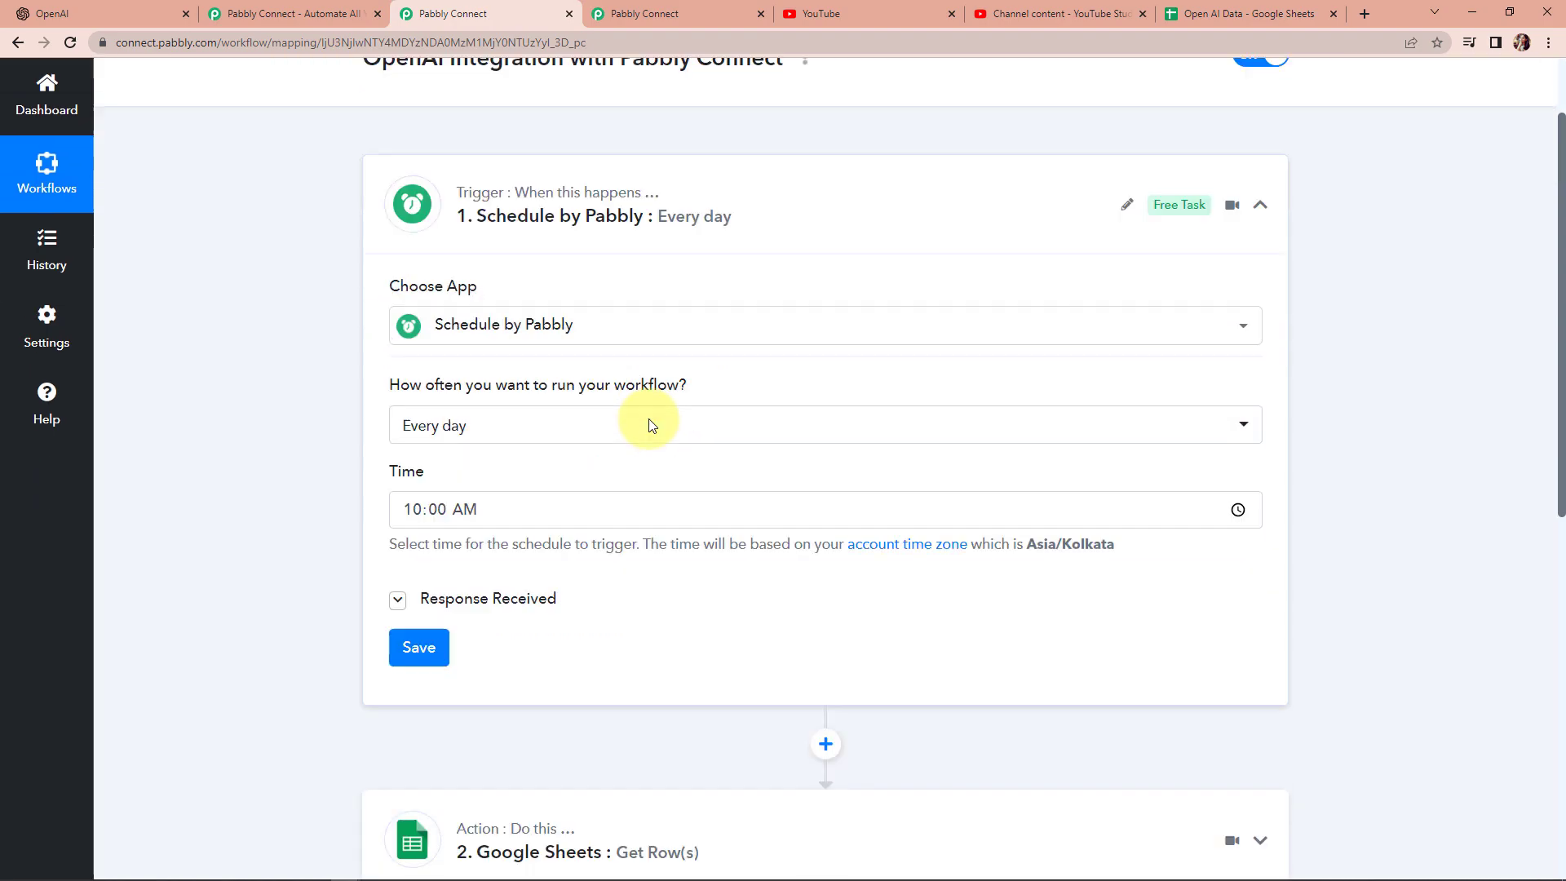
pyautogui.click(649, 371)
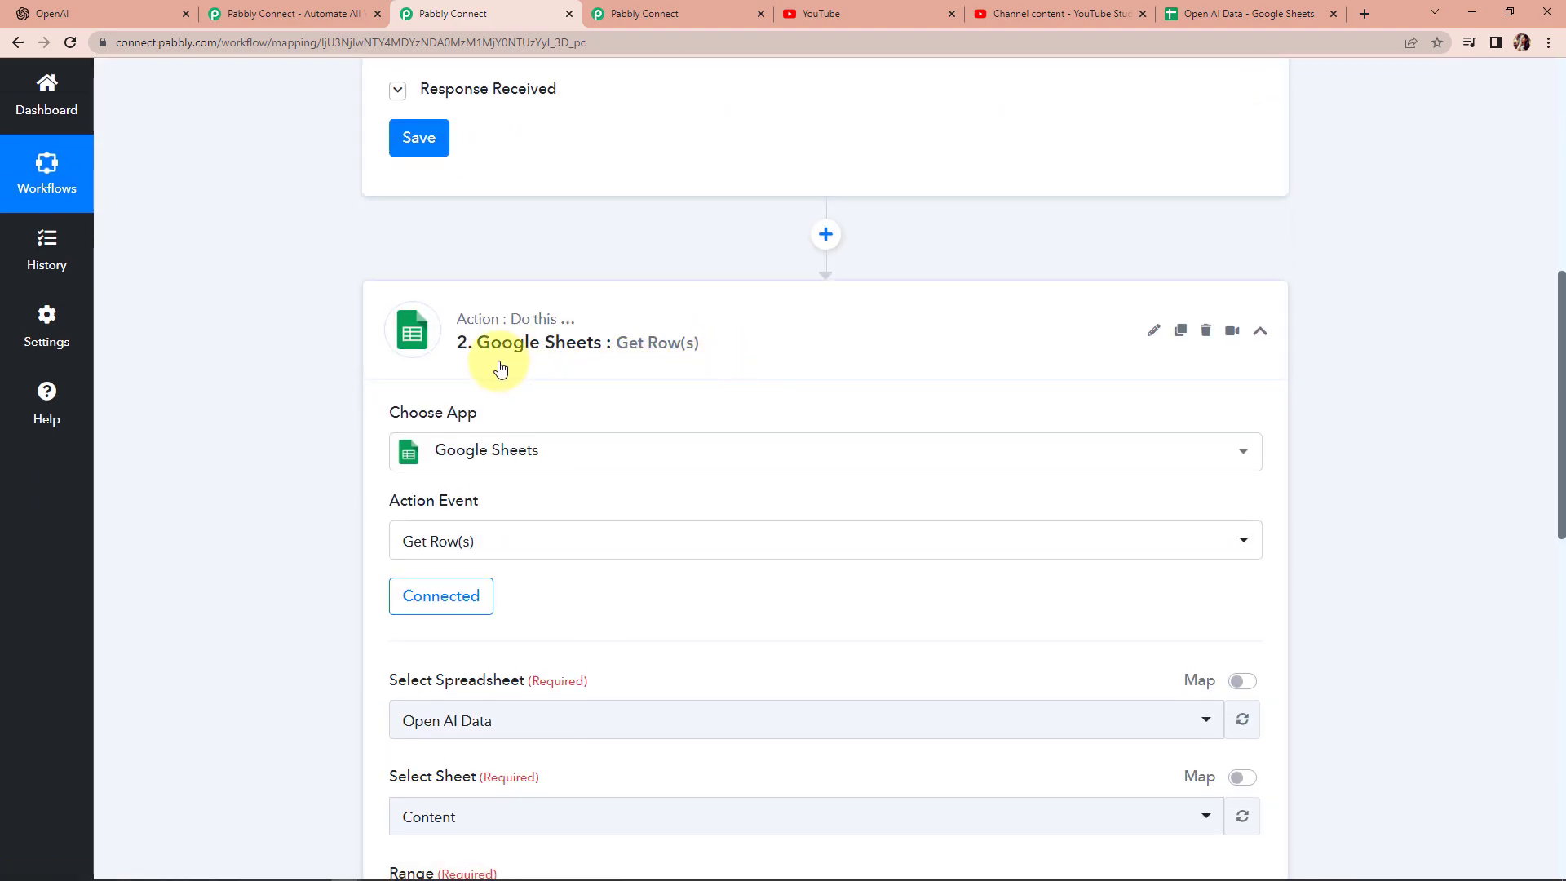
pyautogui.scroll(-1, 494, 452)
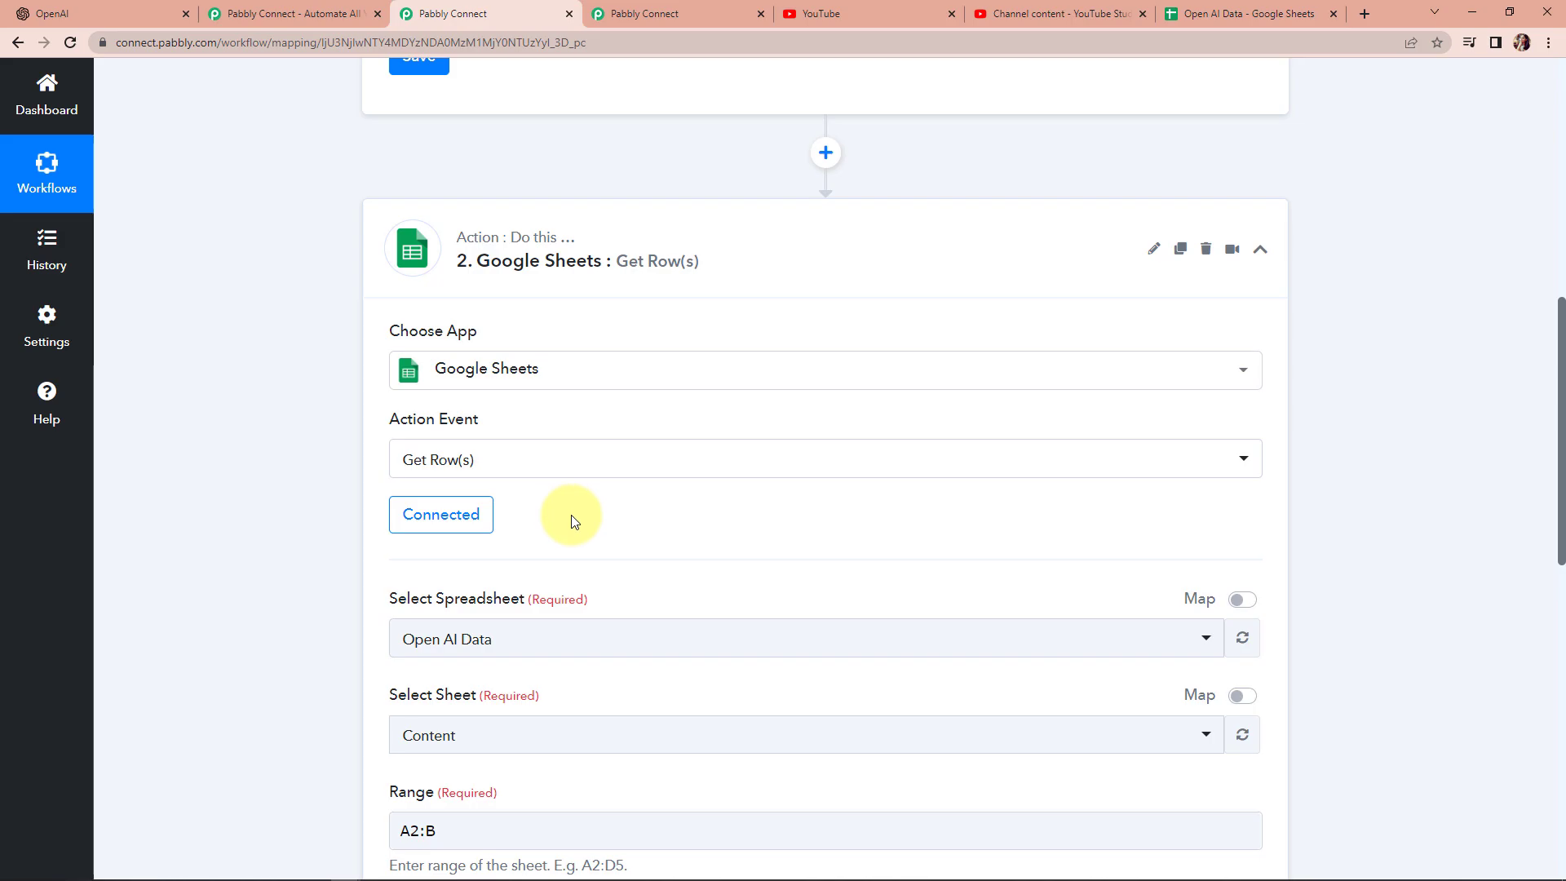
pyautogui.scroll(1, 573, 514)
pyautogui.scroll(-1, 699, 605)
pyautogui.scroll(1, 245, 620)
pyautogui.scroll(-4, 243, 702)
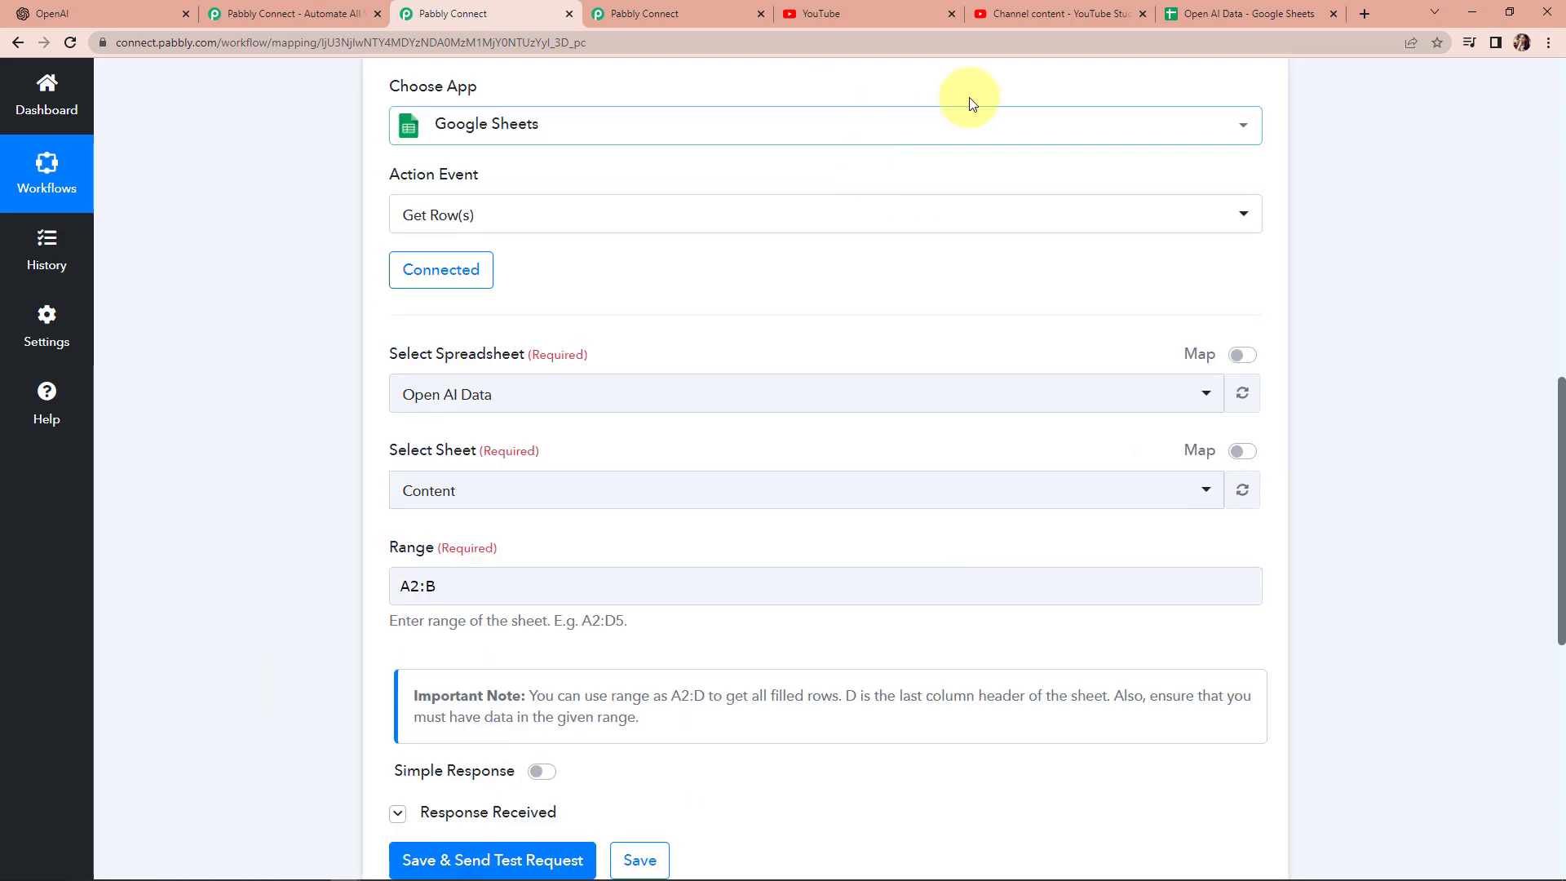
# Check the Blog Titles entries in A2:A4 of the Open AI Data spreadsheet and return to the workflow
pyautogui.click(1260, 13)
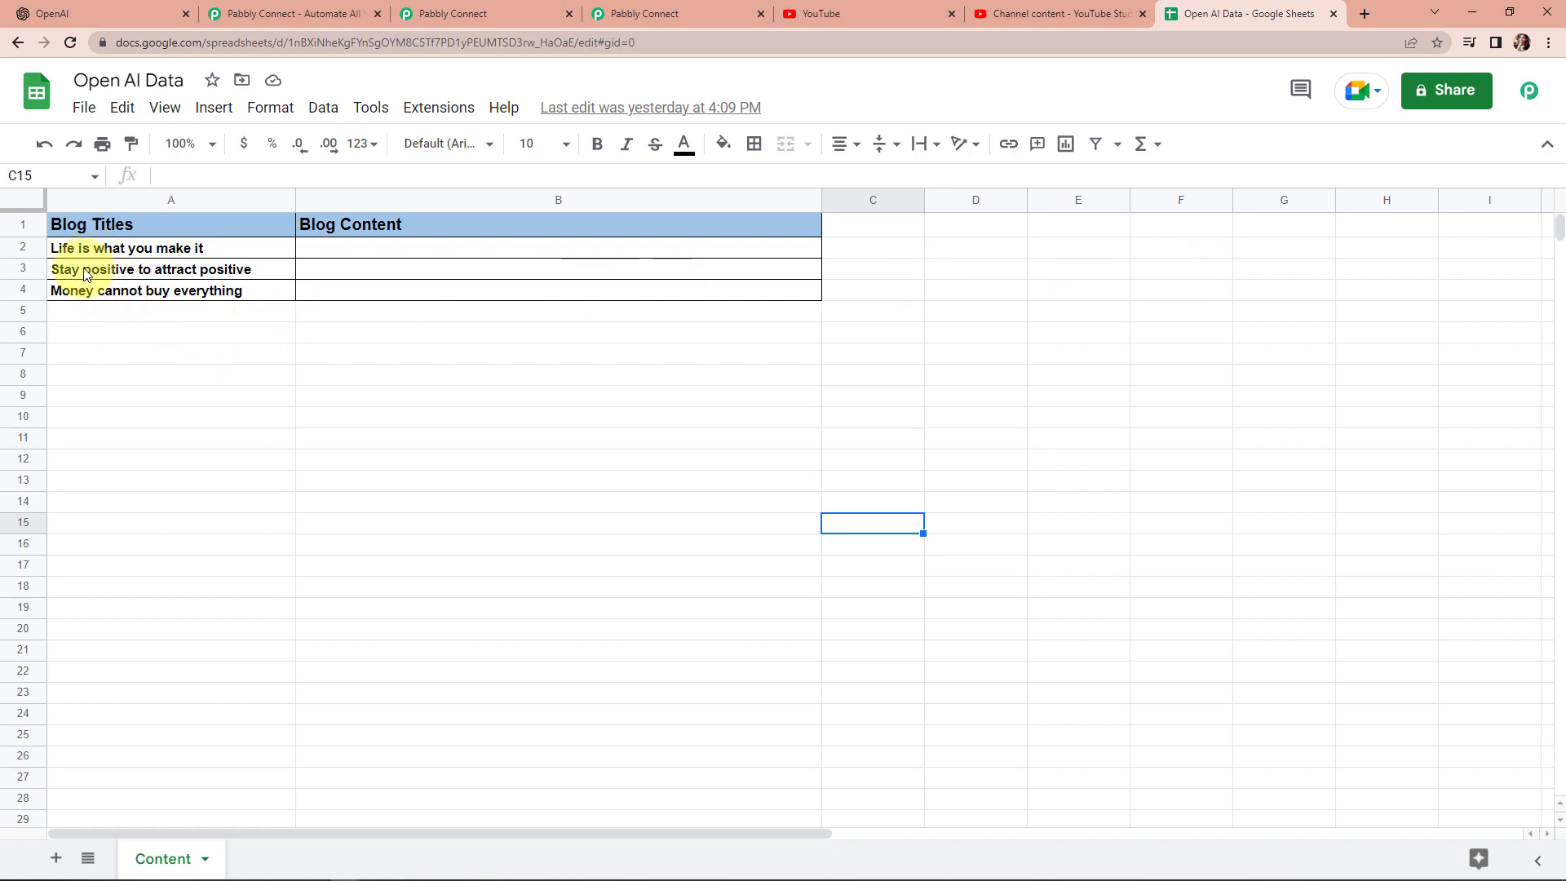
pyautogui.moveTo(158, 252); pyautogui.dragTo(167, 293)
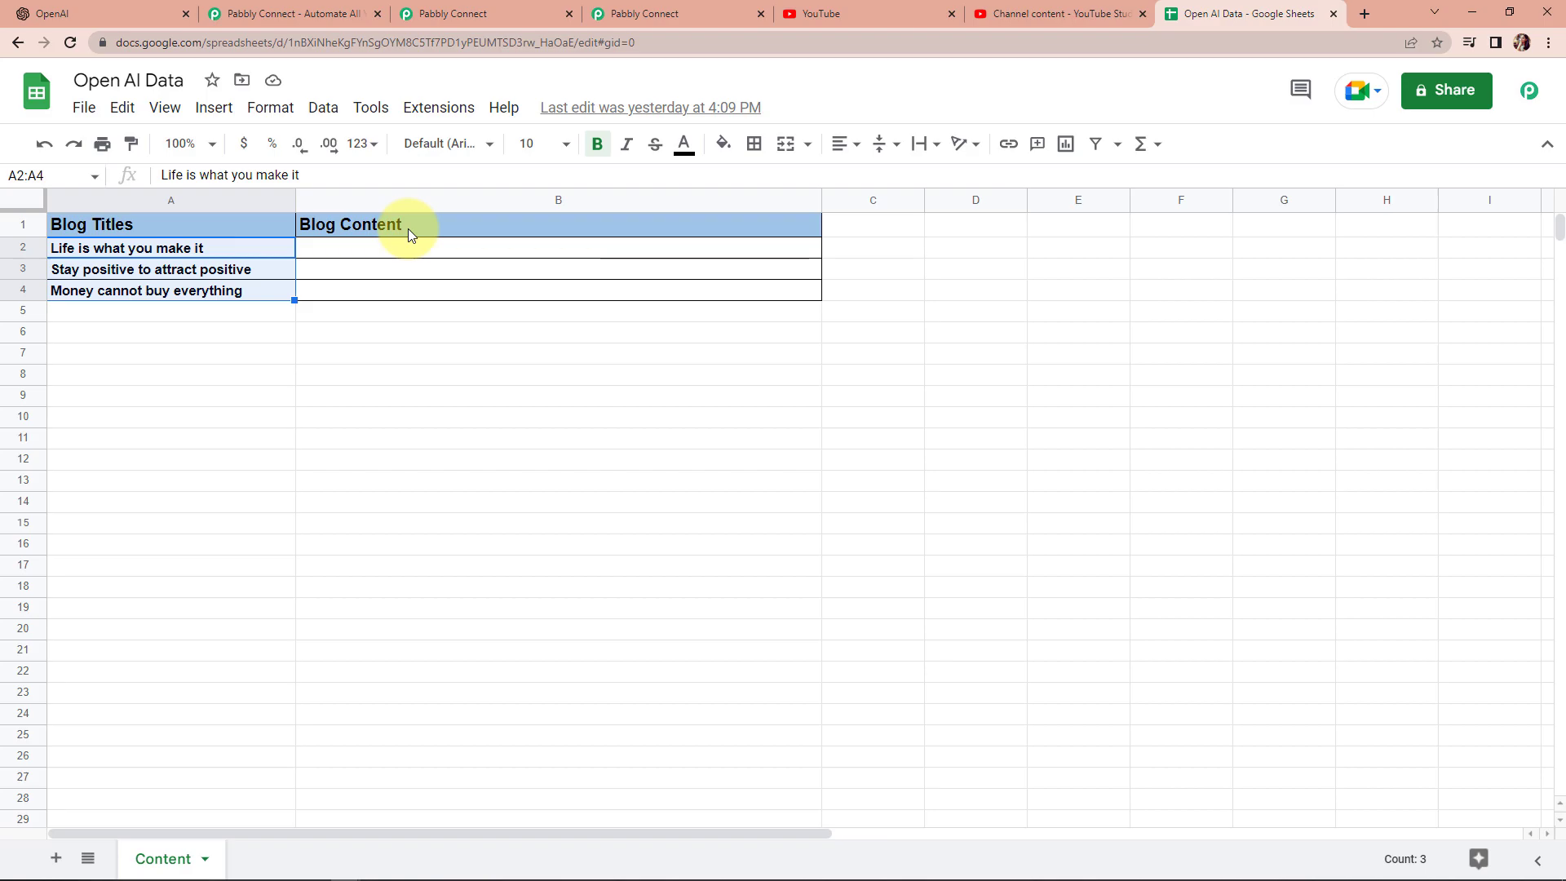
pyautogui.click(462, 15)
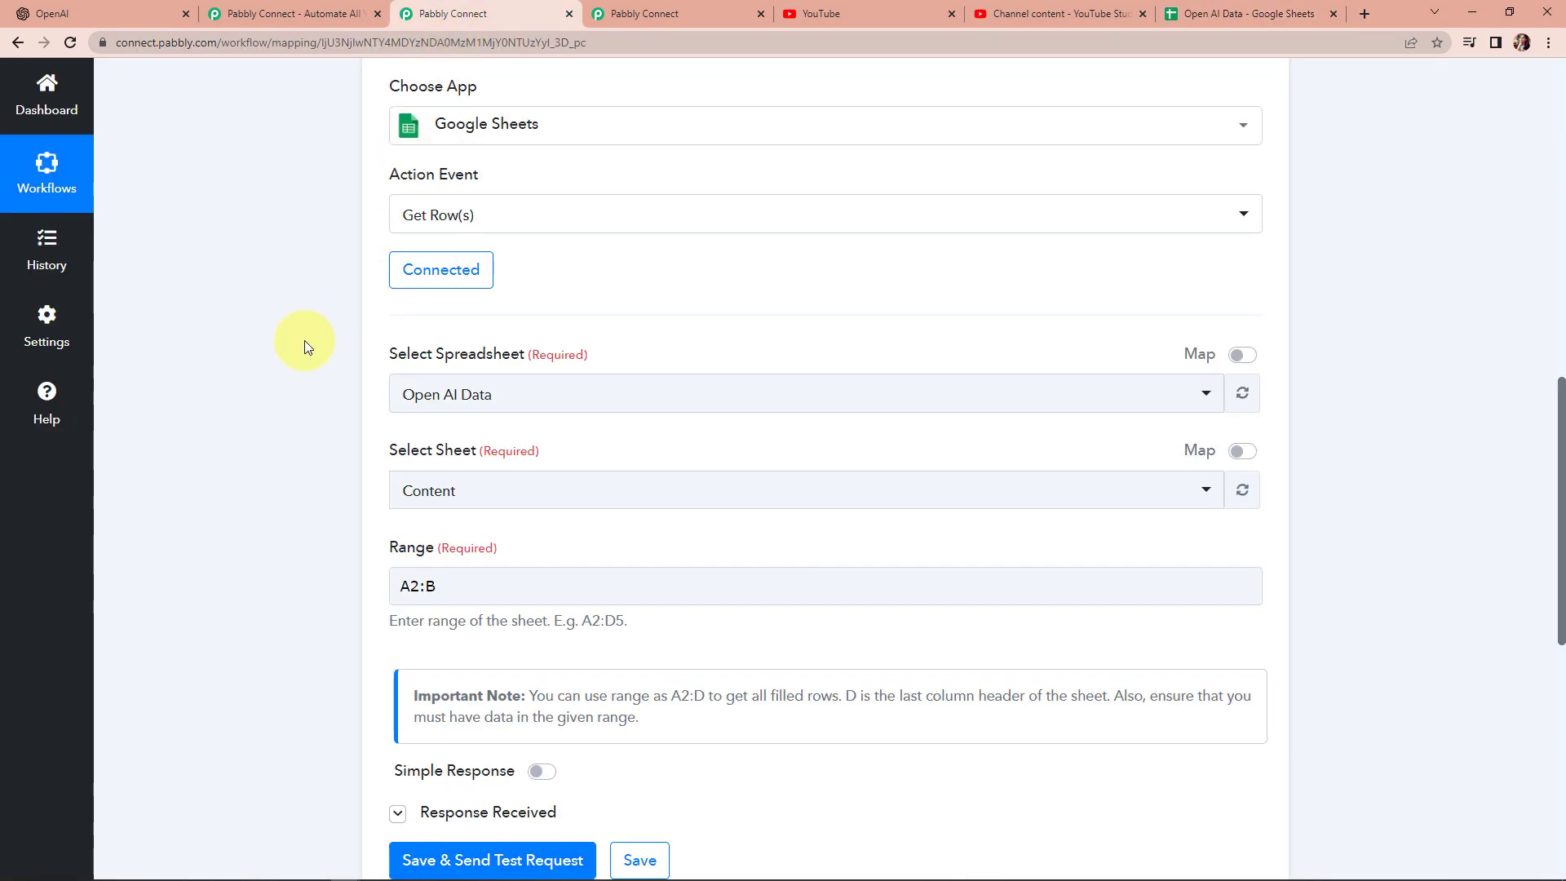
# Examine the full Response Result of the Get Row(s) action and the Iterator step's array setting
pyautogui.scroll(-5, 305, 340)
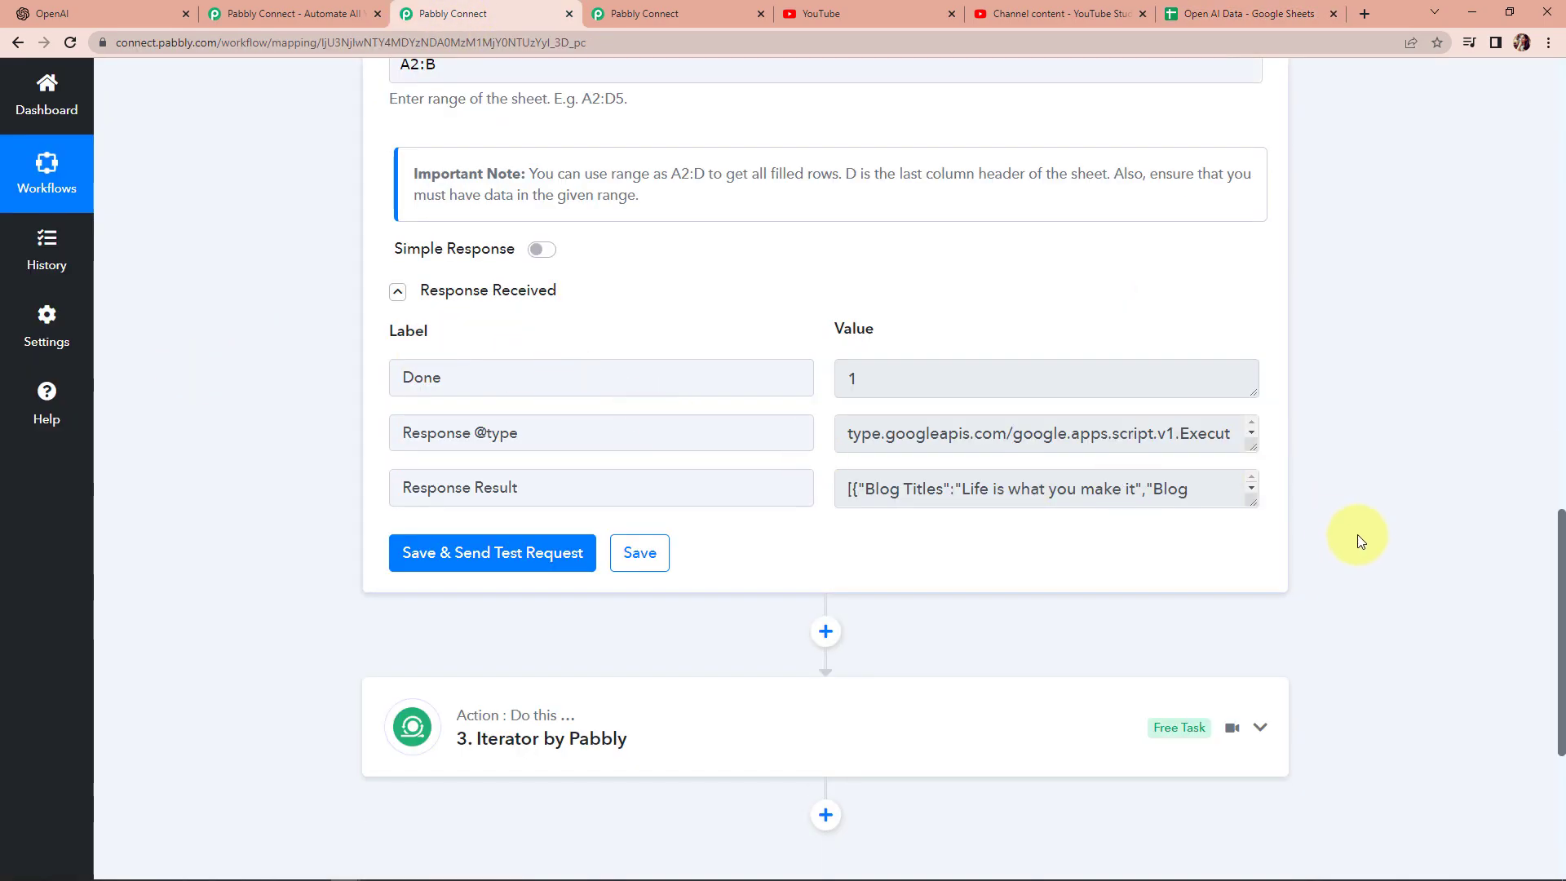
pyautogui.moveTo(1250, 501); pyautogui.dragTo(1256, 660)
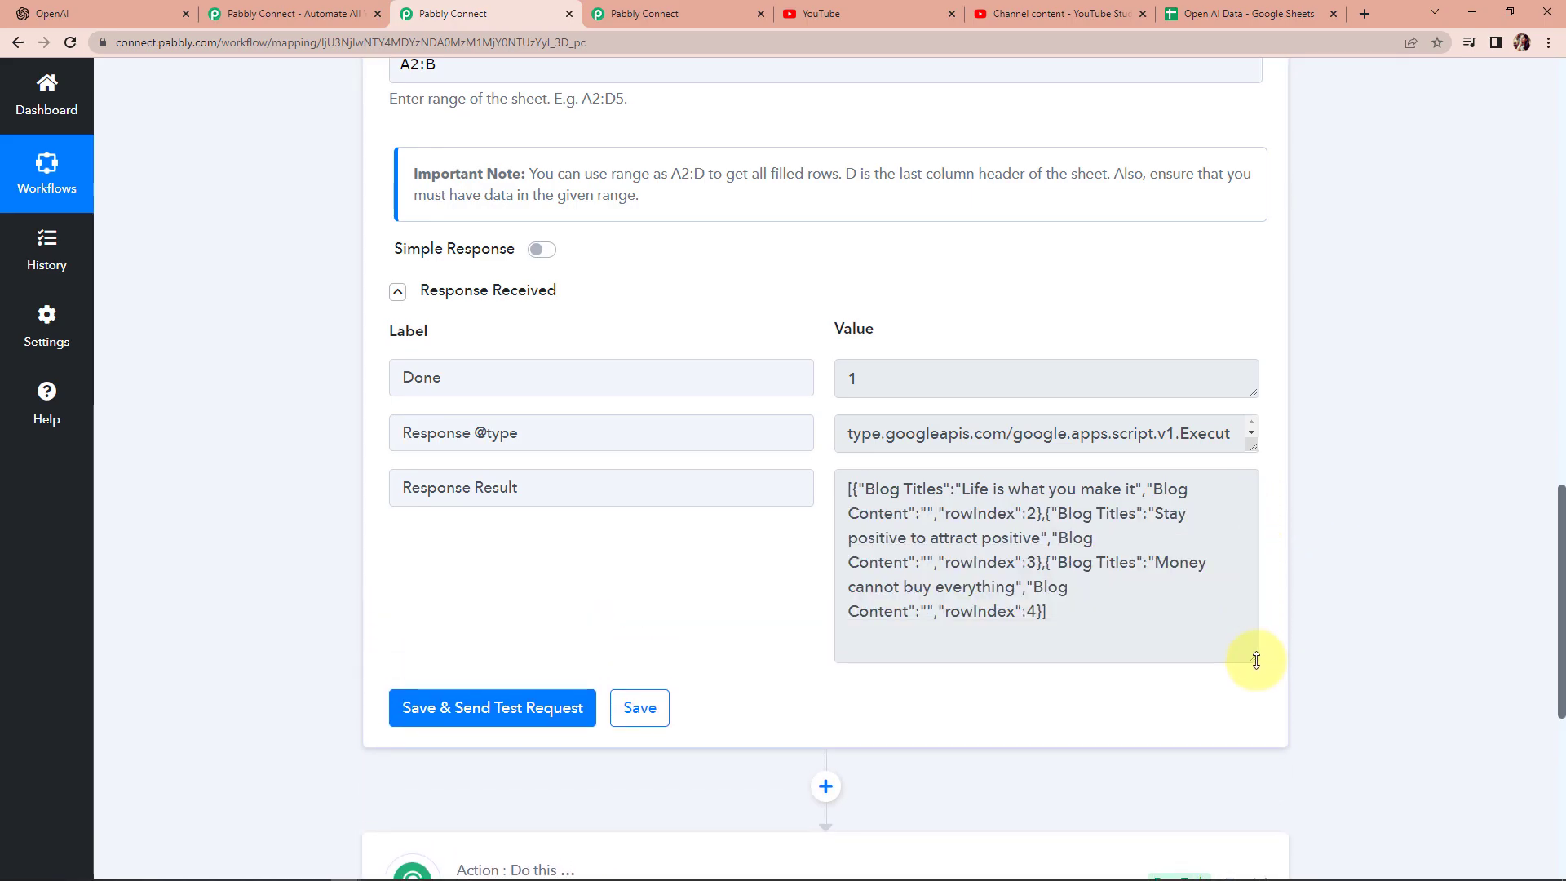
pyautogui.scroll(1, 1408, 571)
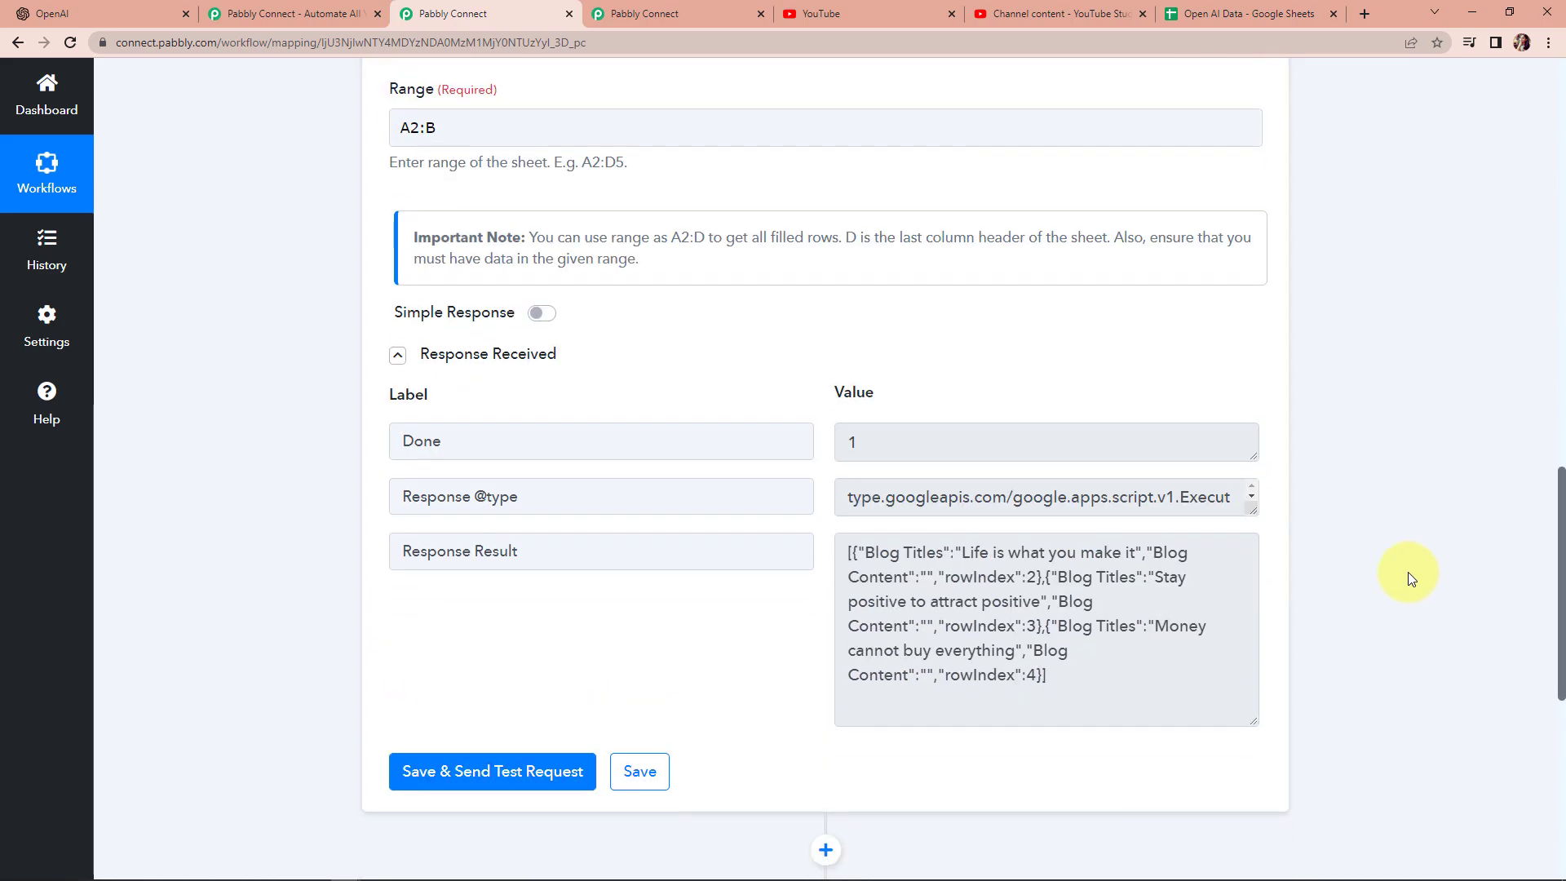
pyautogui.scroll(-4, 1408, 571)
pyautogui.click(762, 633)
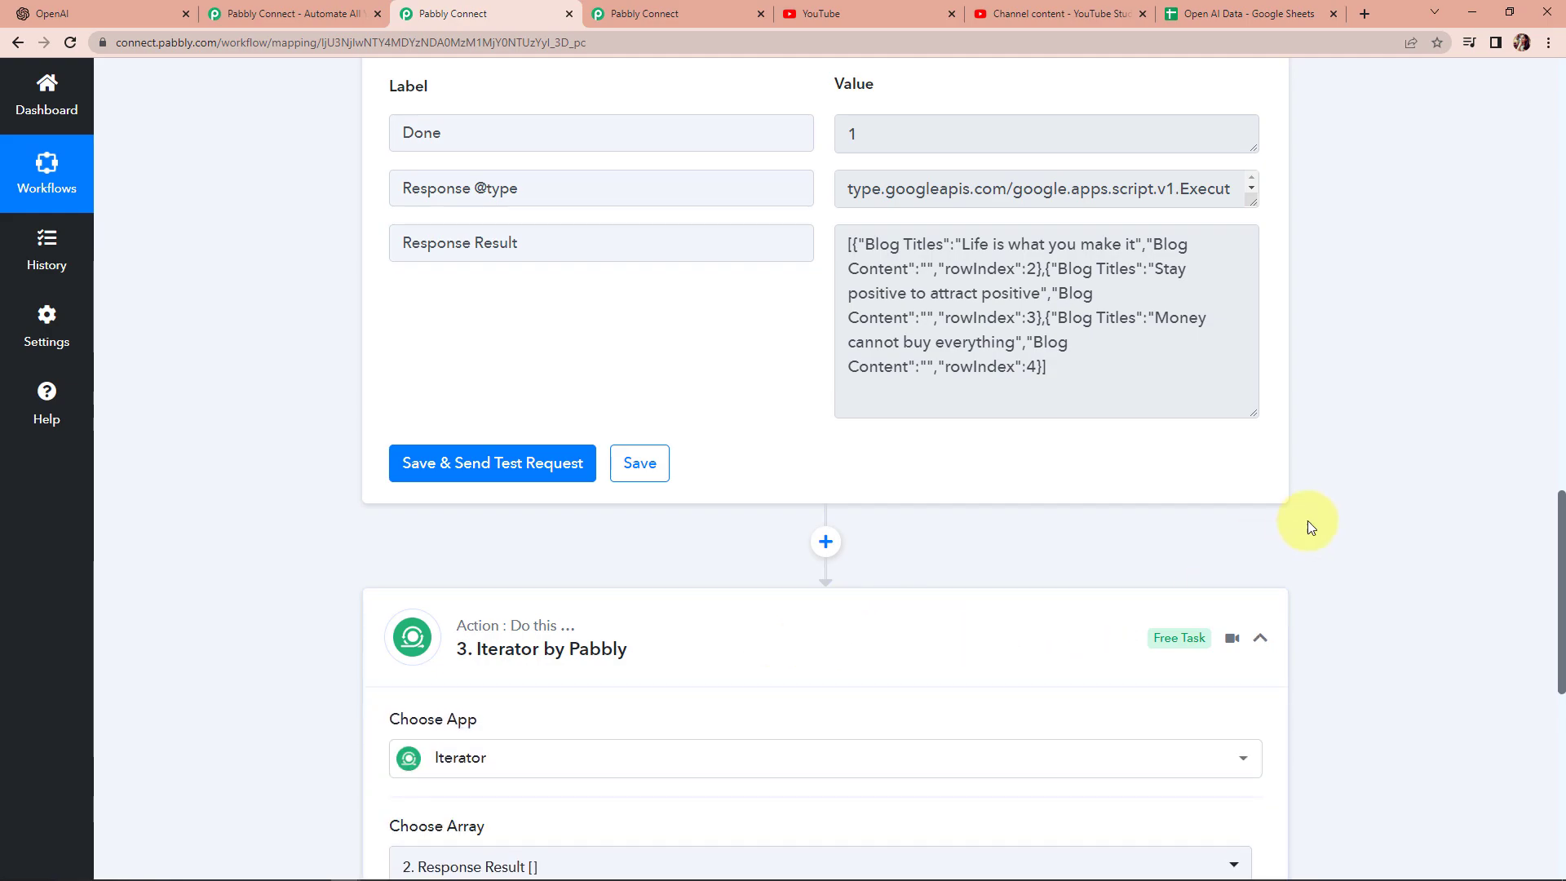
pyautogui.scroll(-3, 1308, 520)
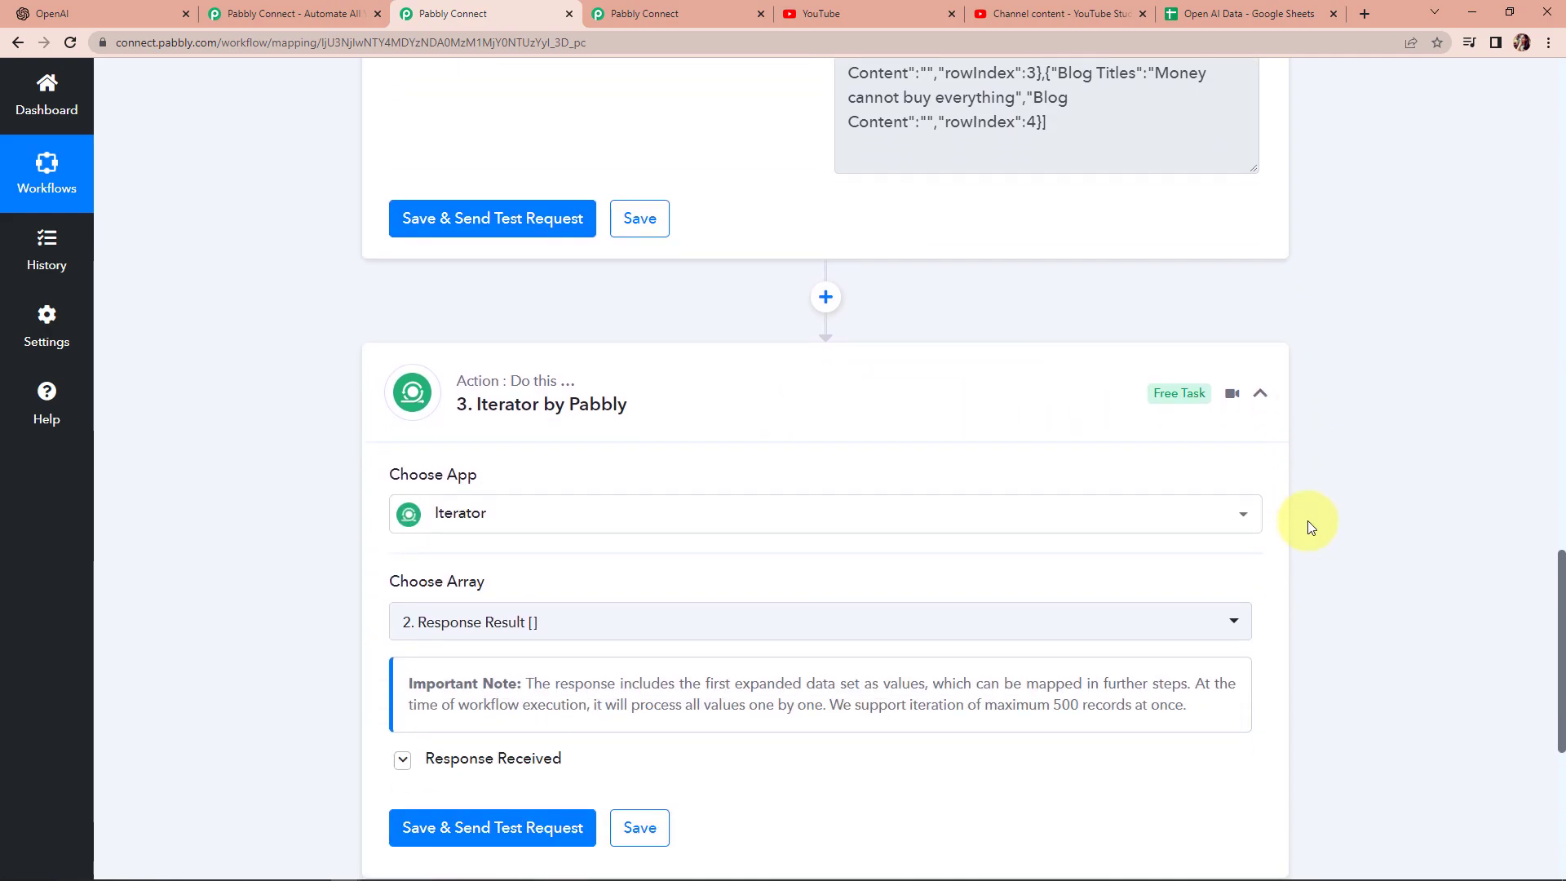
pyautogui.scroll(-3, 1398, 550)
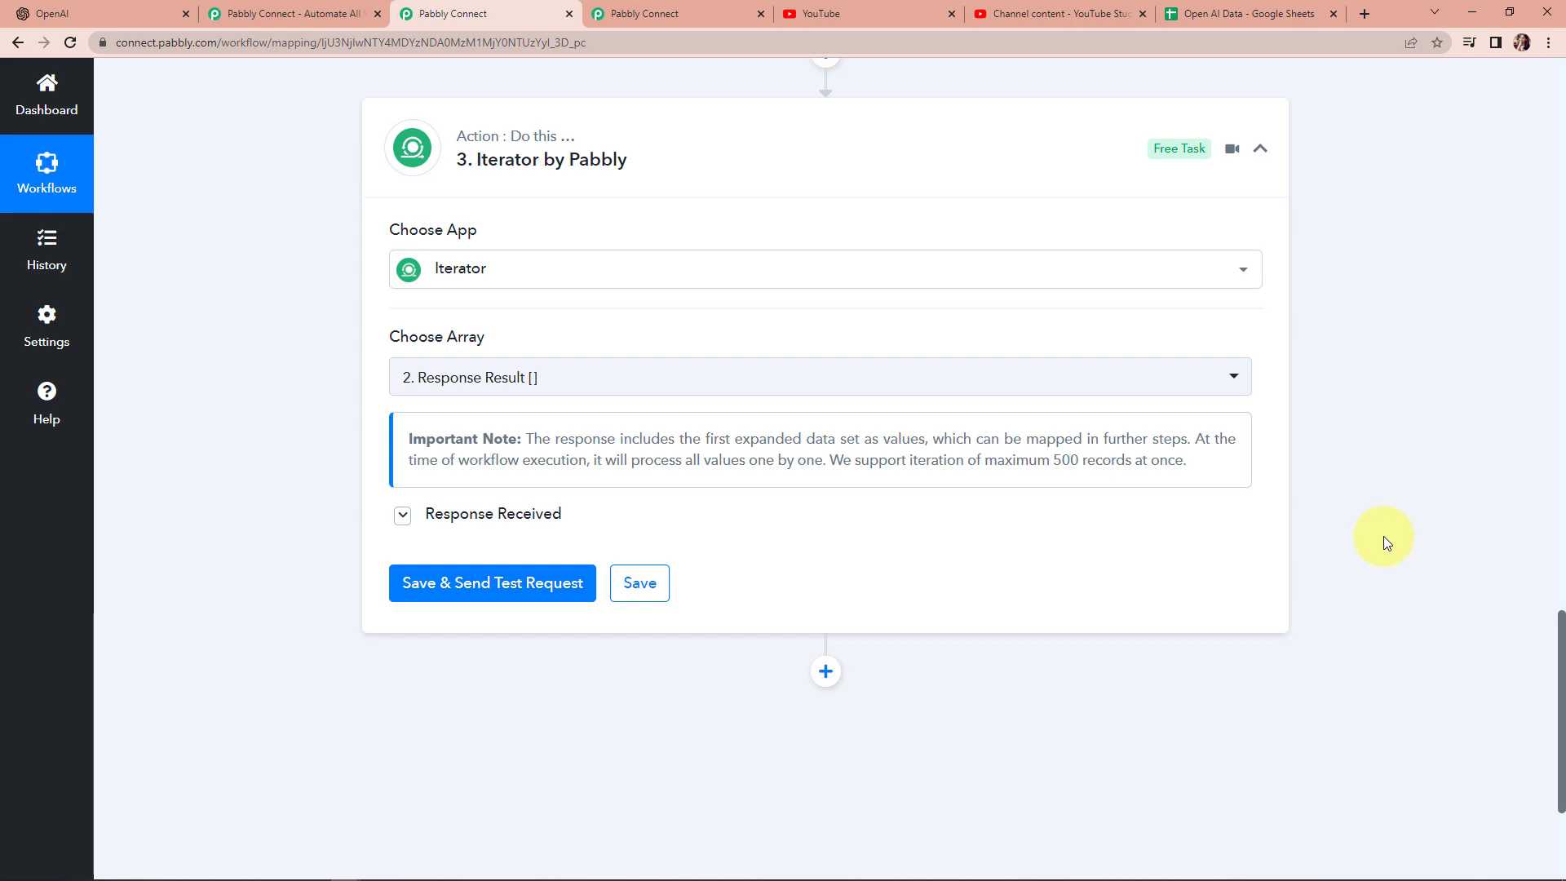
pyautogui.scroll(-3, 1384, 540)
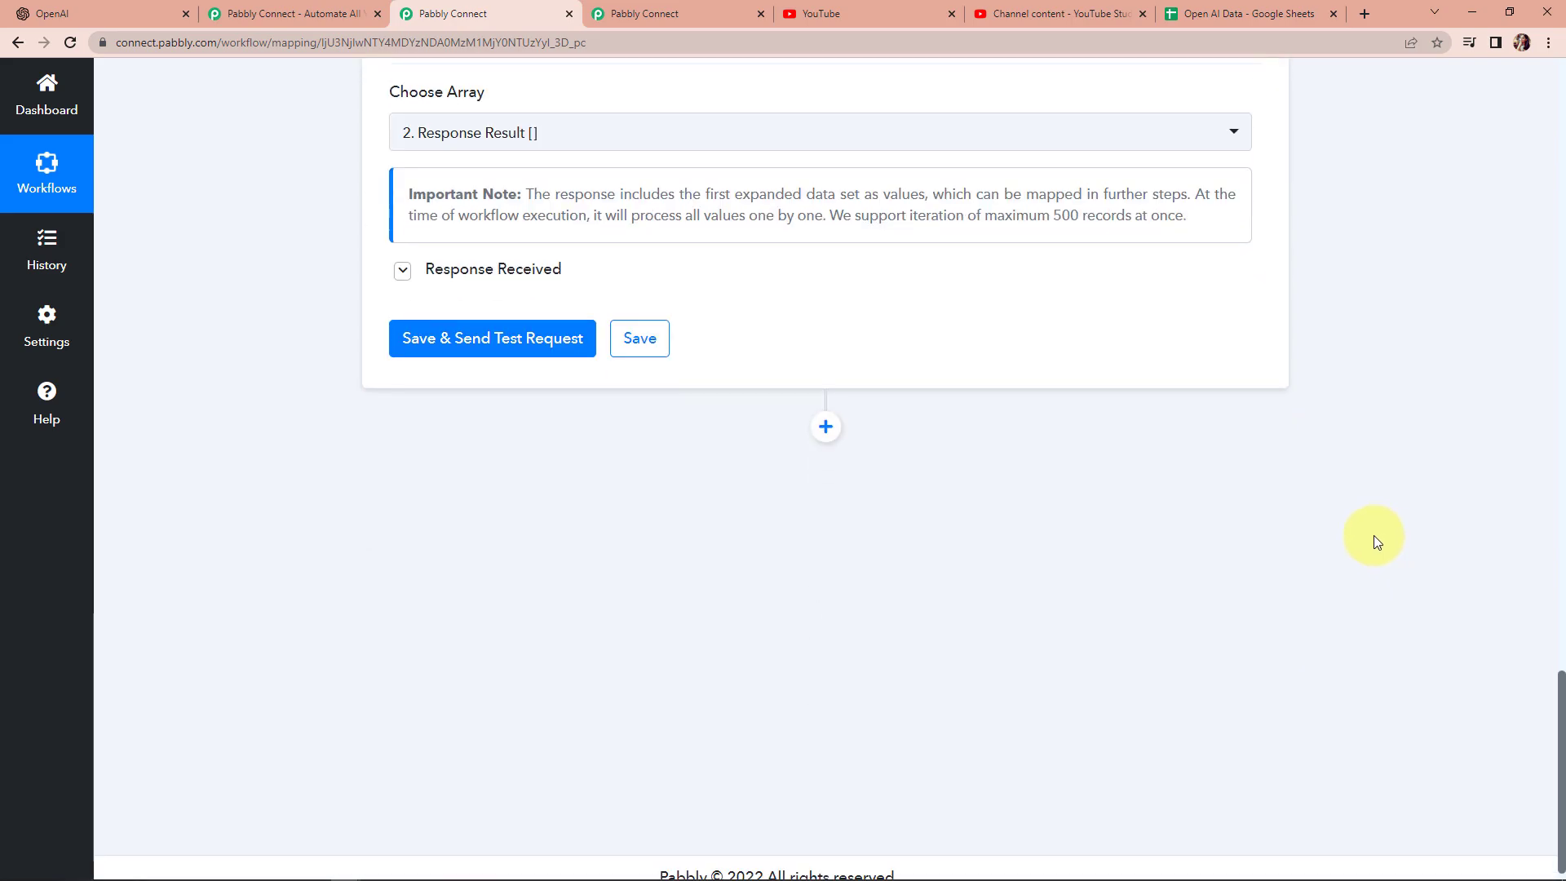
# Add an OpenAI action with the Generate Content event after the Iterator and start a new connection for it
pyautogui.click(826, 426)
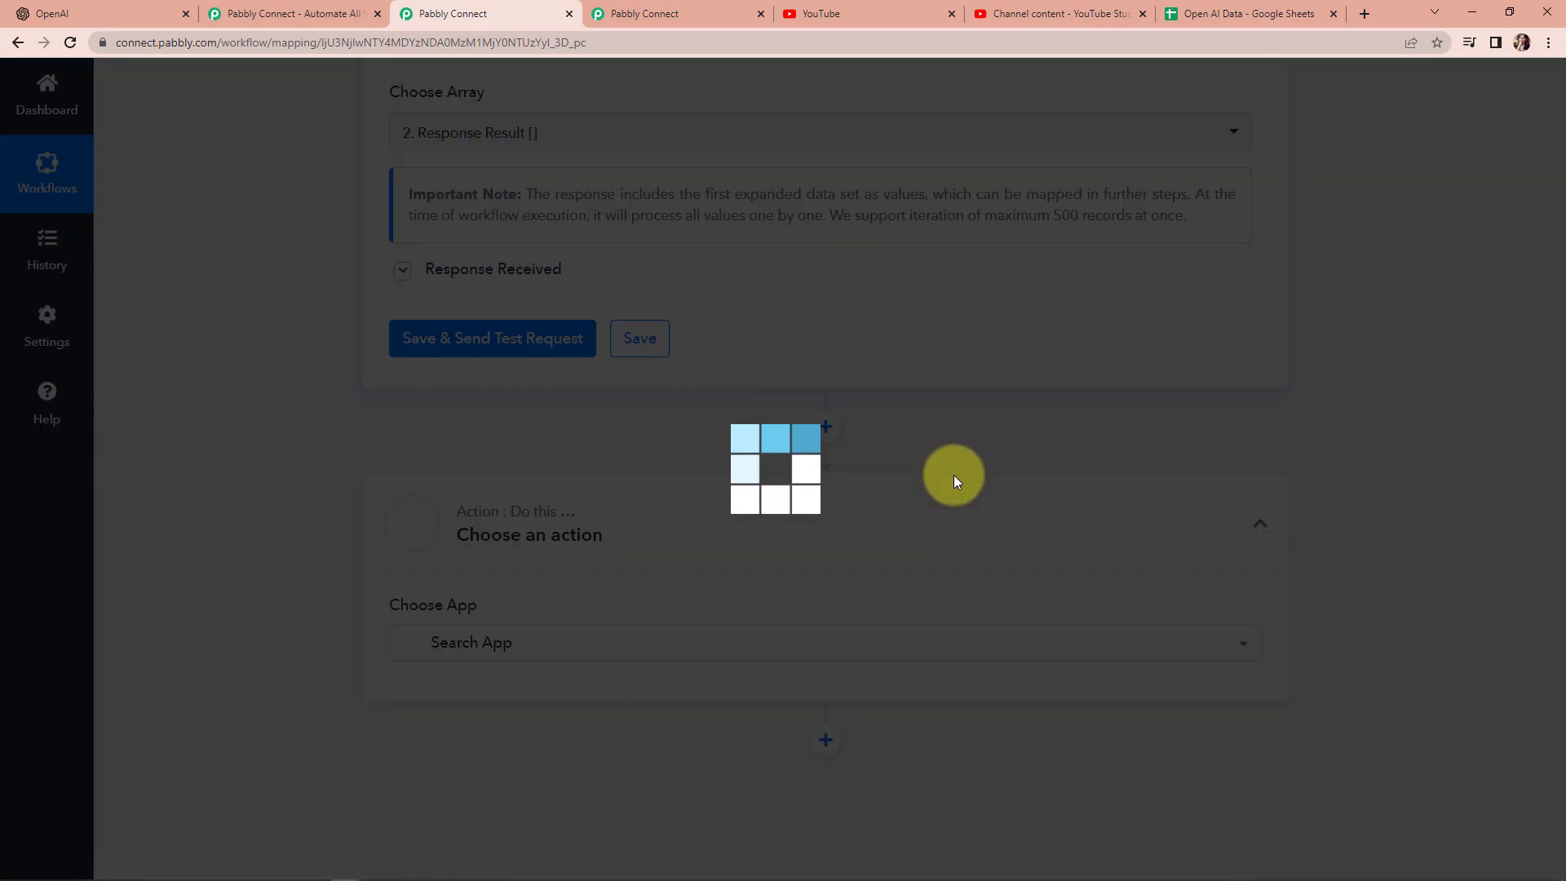
pyautogui.click(562, 644)
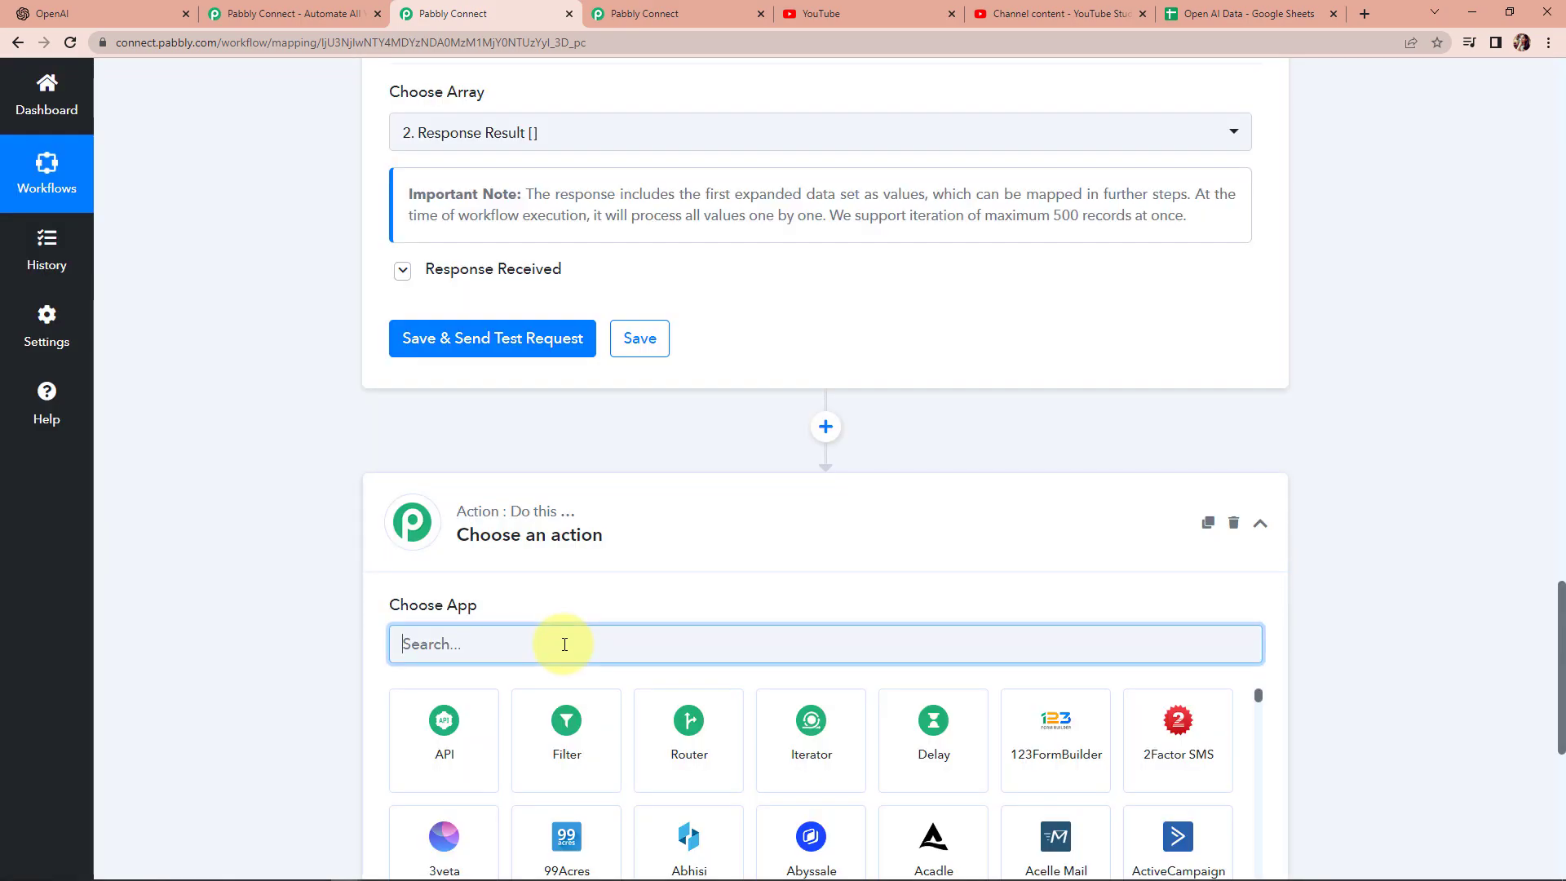
pyautogui.write('ope')
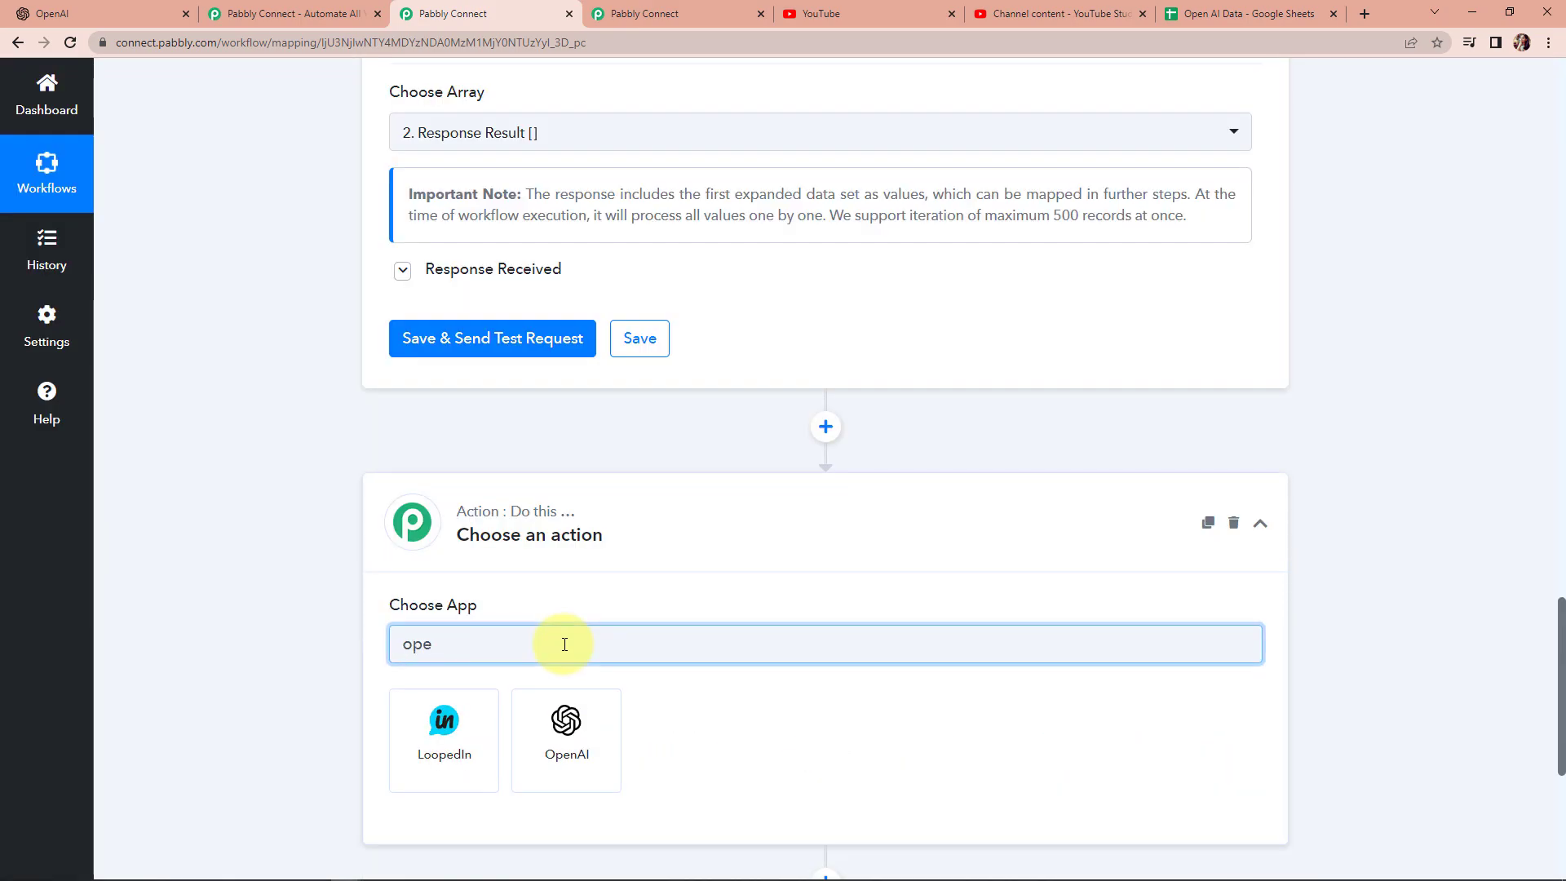
pyautogui.click(593, 707)
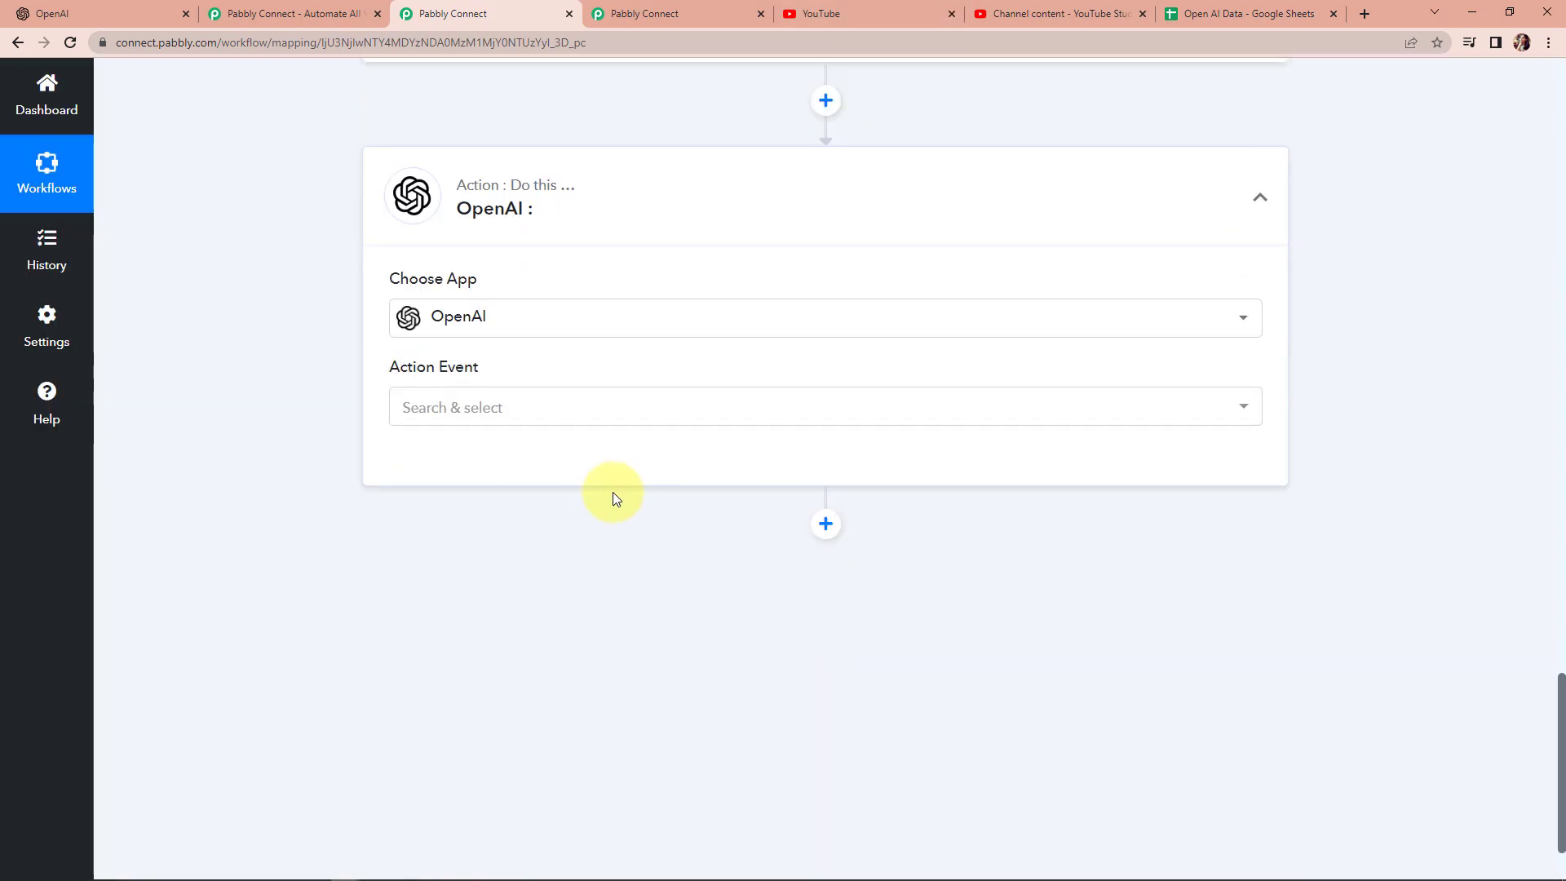
pyautogui.click(546, 415)
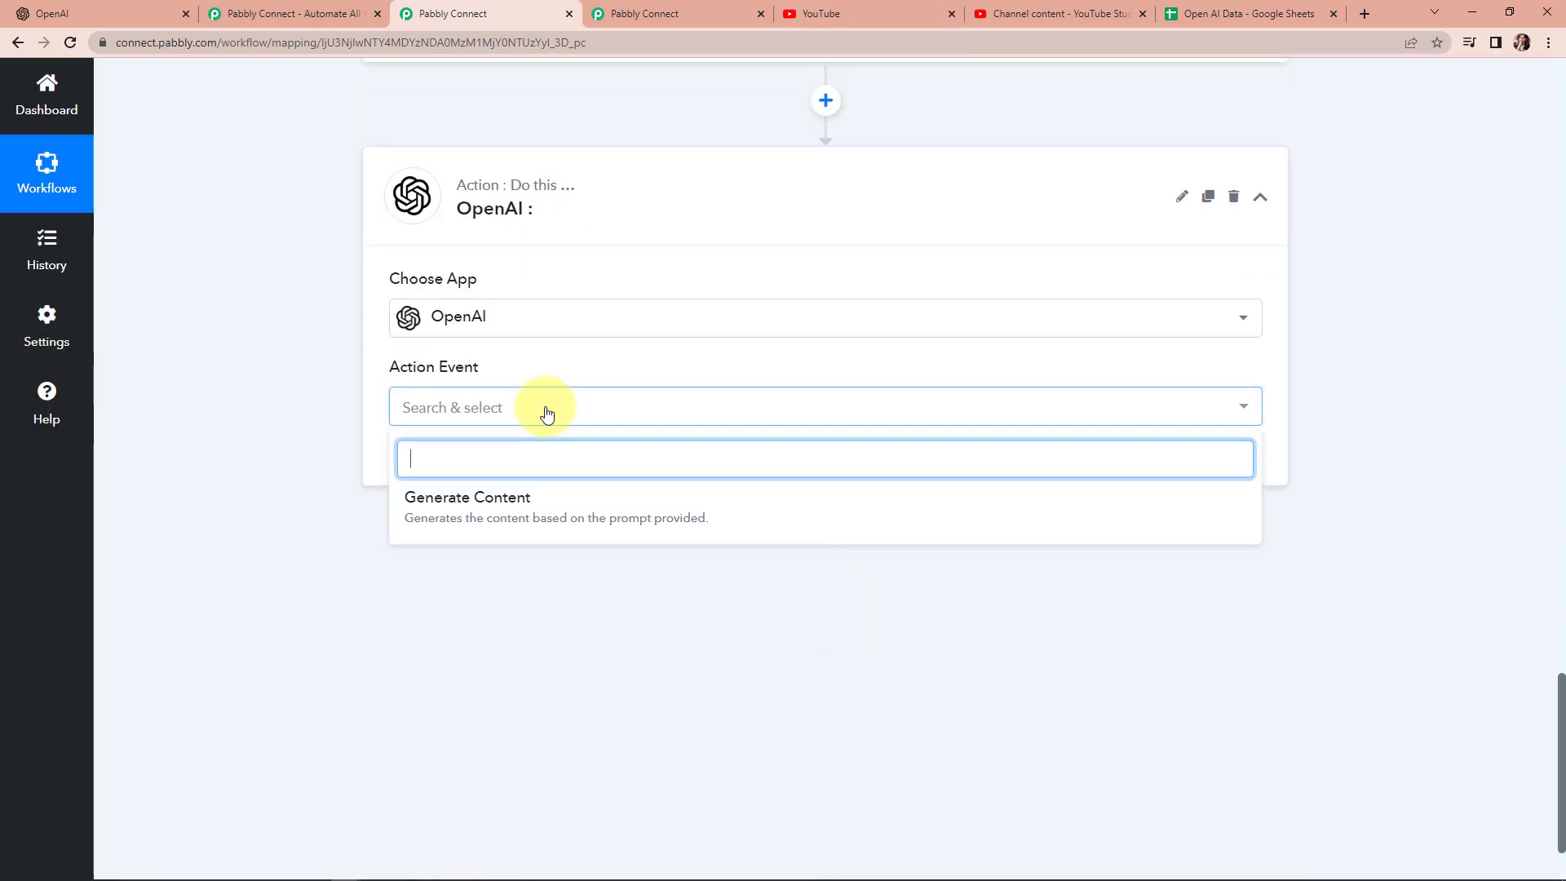
pyautogui.click(481, 517)
pyautogui.click(431, 462)
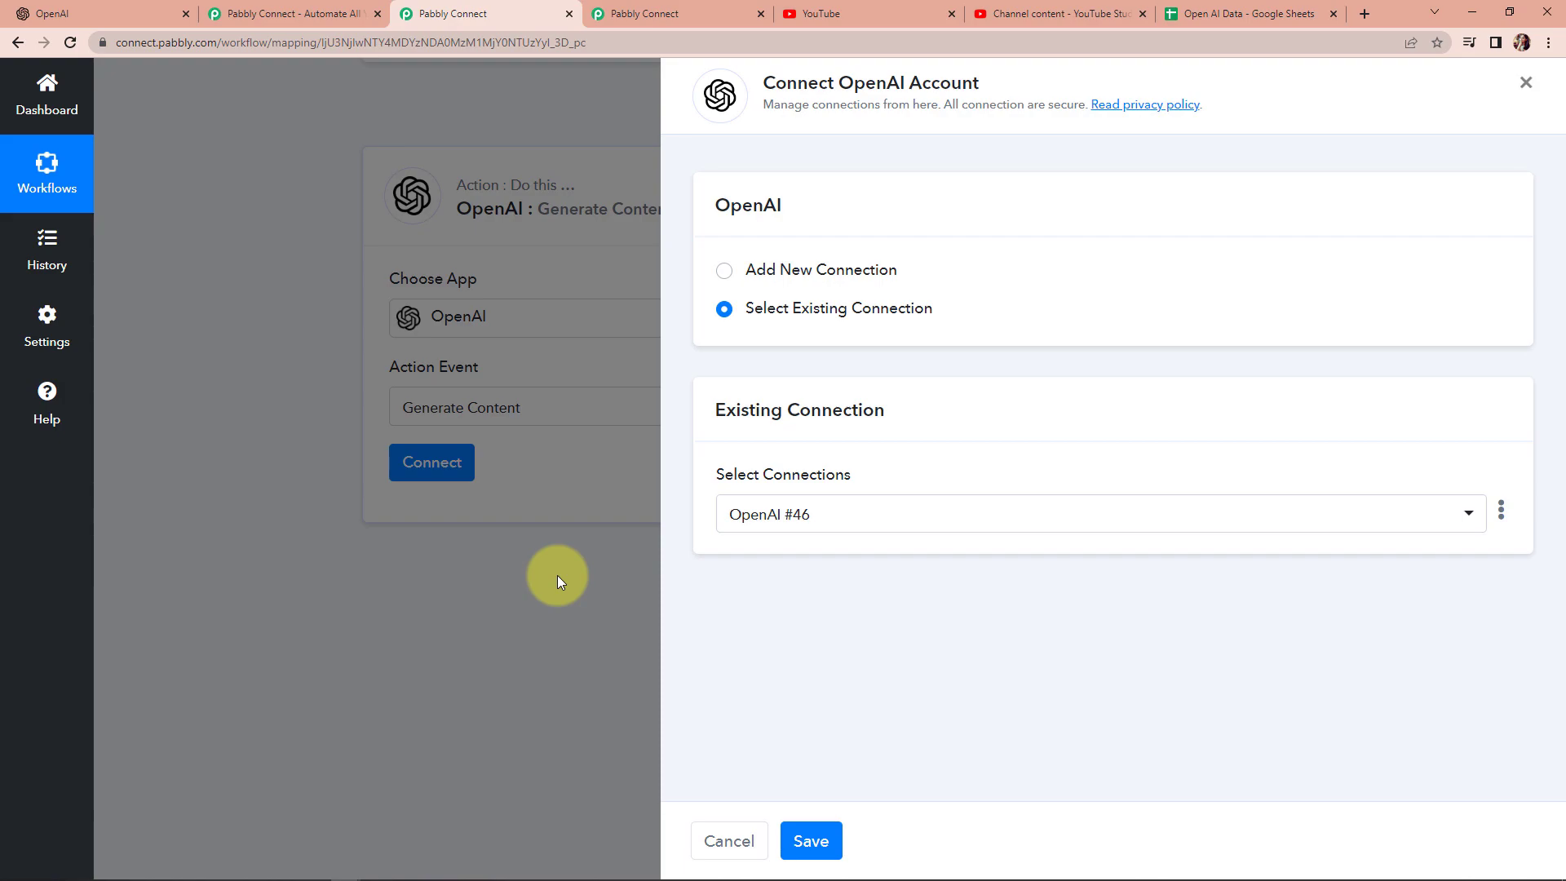
pyautogui.click(724, 271)
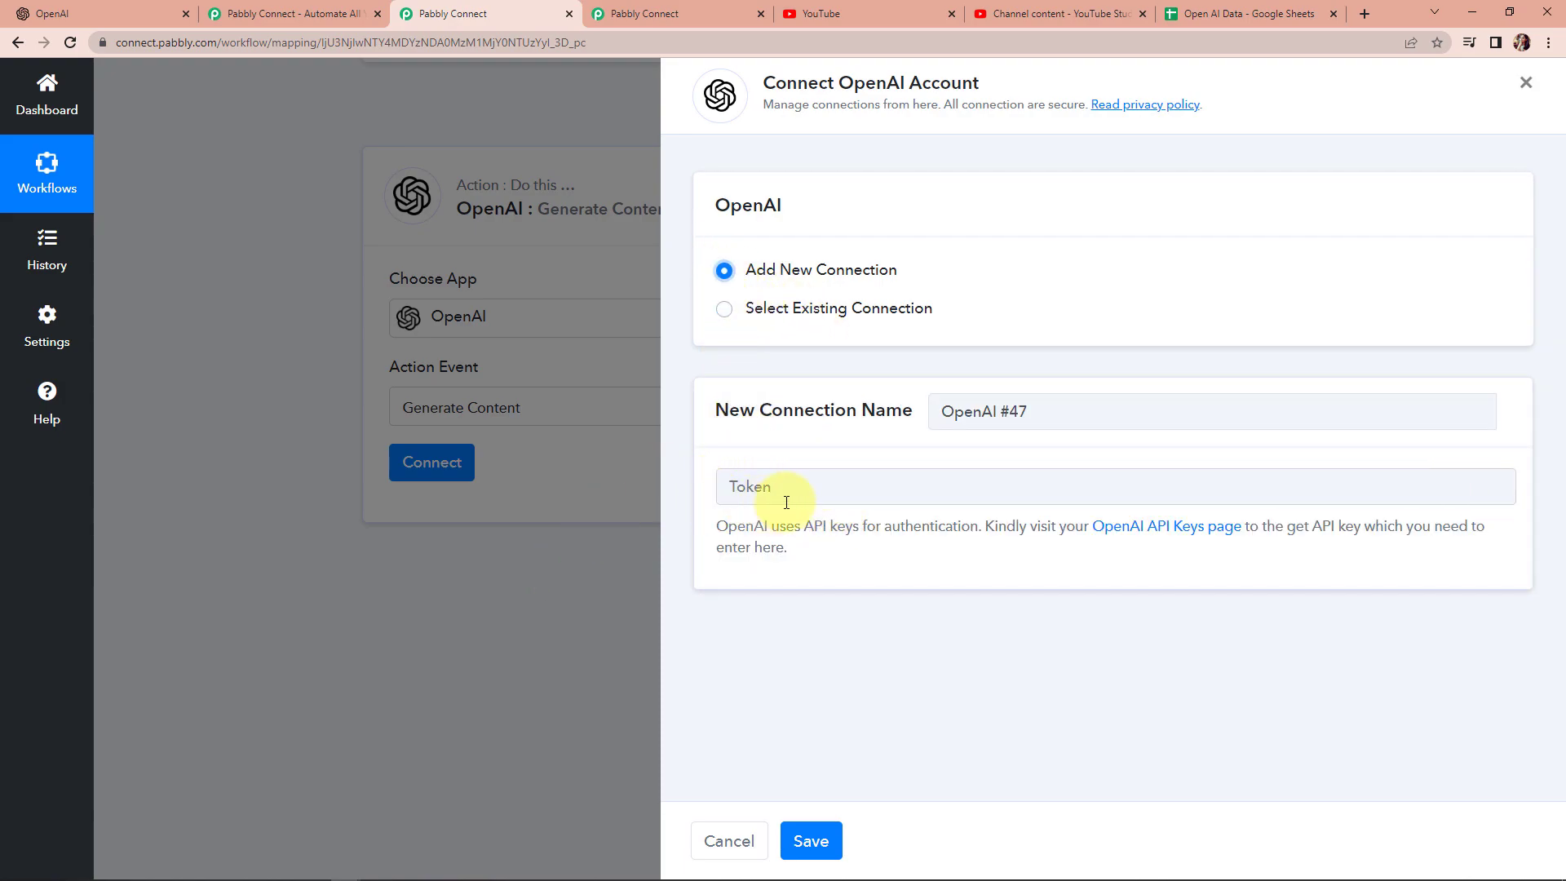
# Switch to the OpenAI website and log in to the account from its API page
pyautogui.click(95, 11)
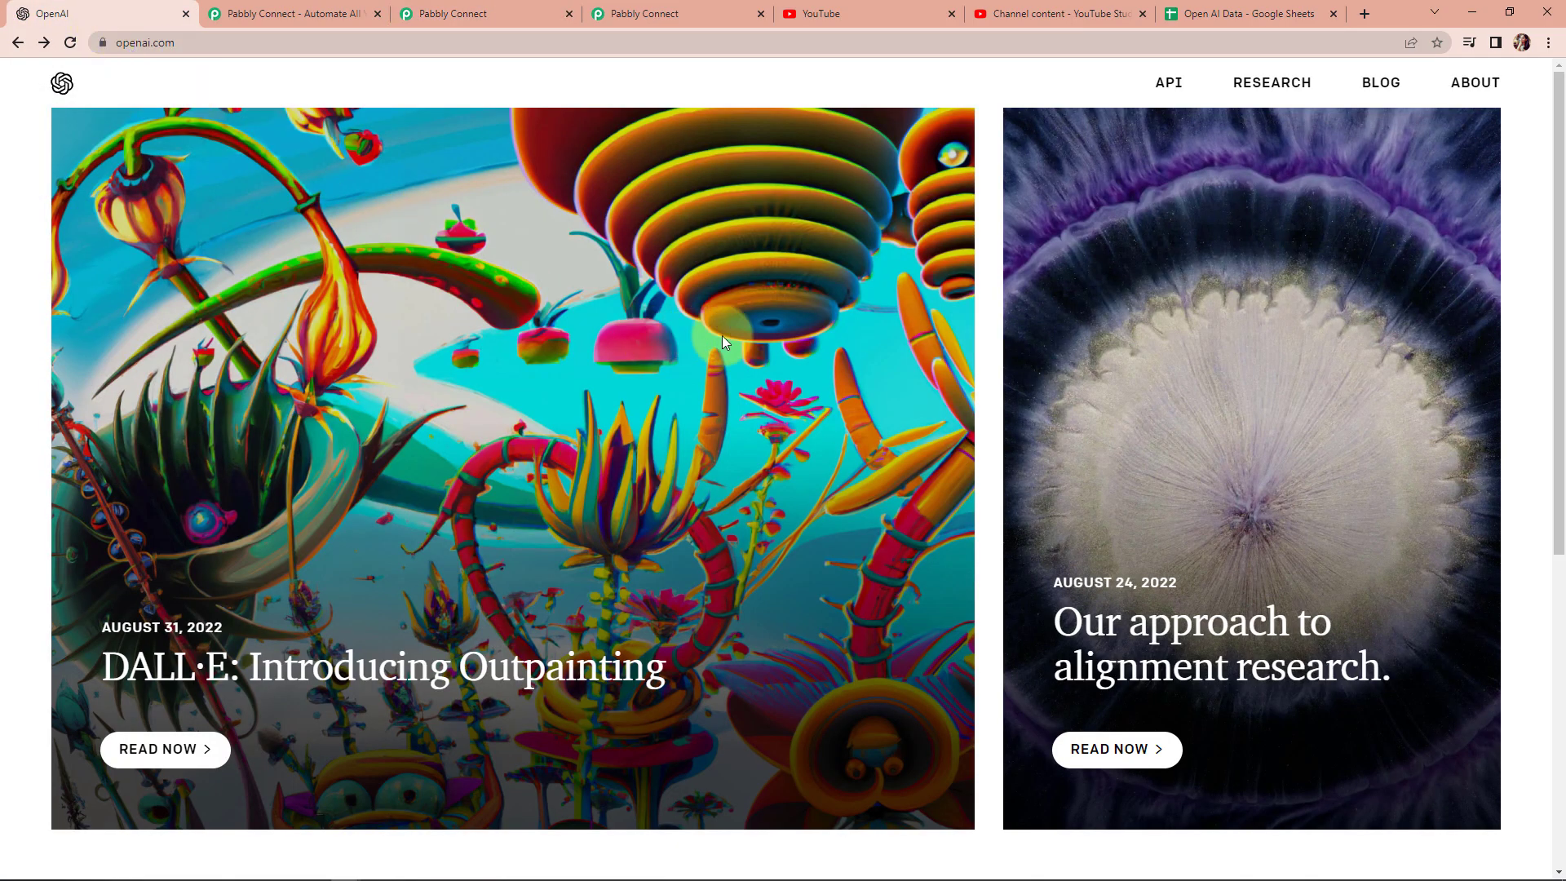
pyautogui.click(1167, 80)
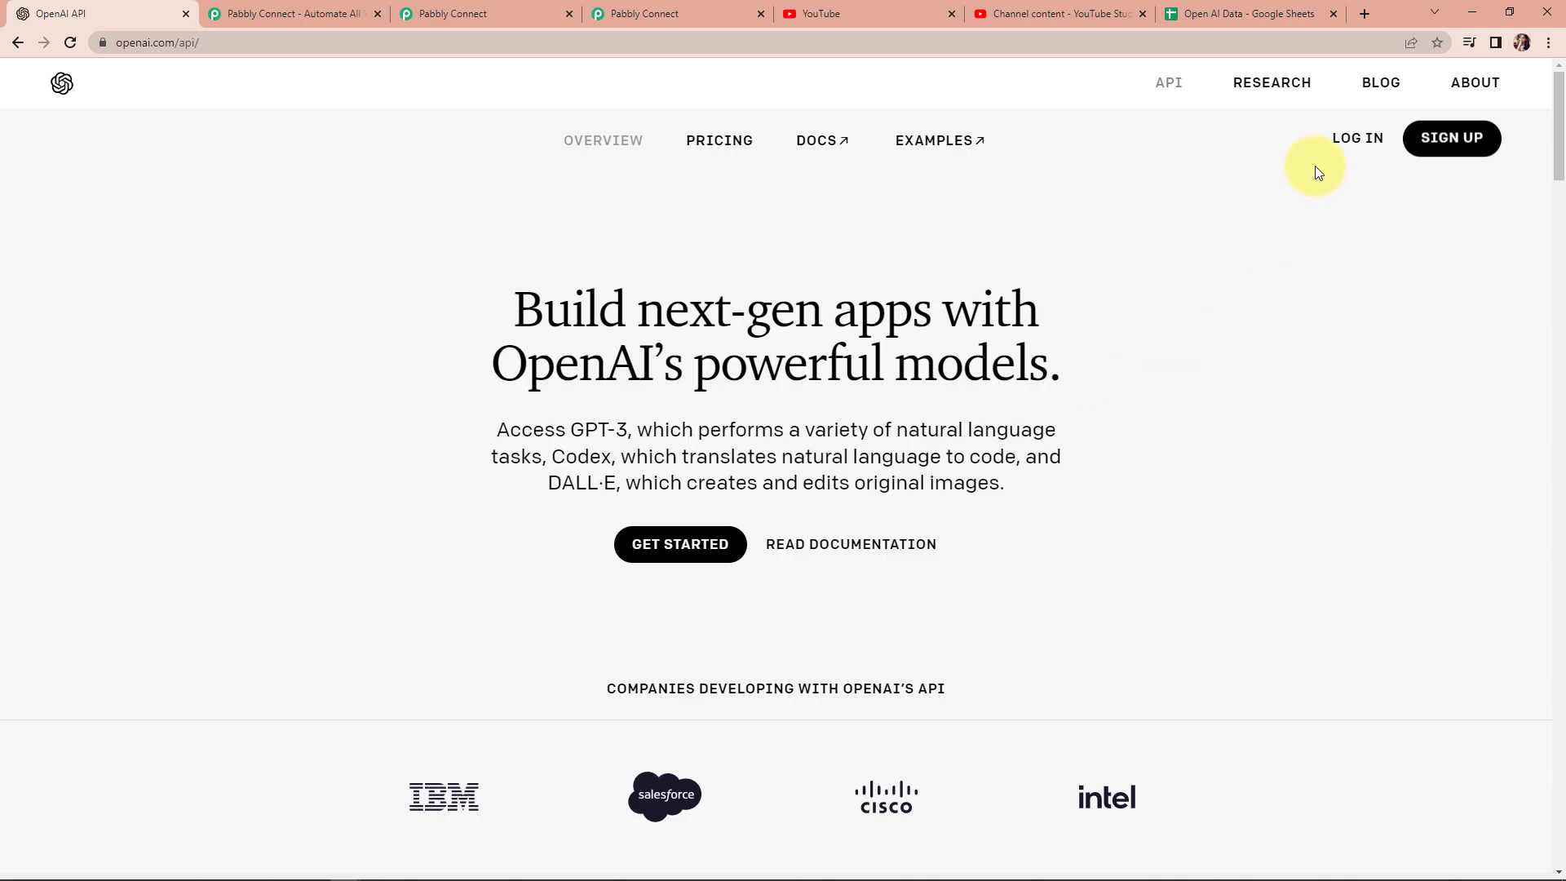
pyautogui.click(1353, 148)
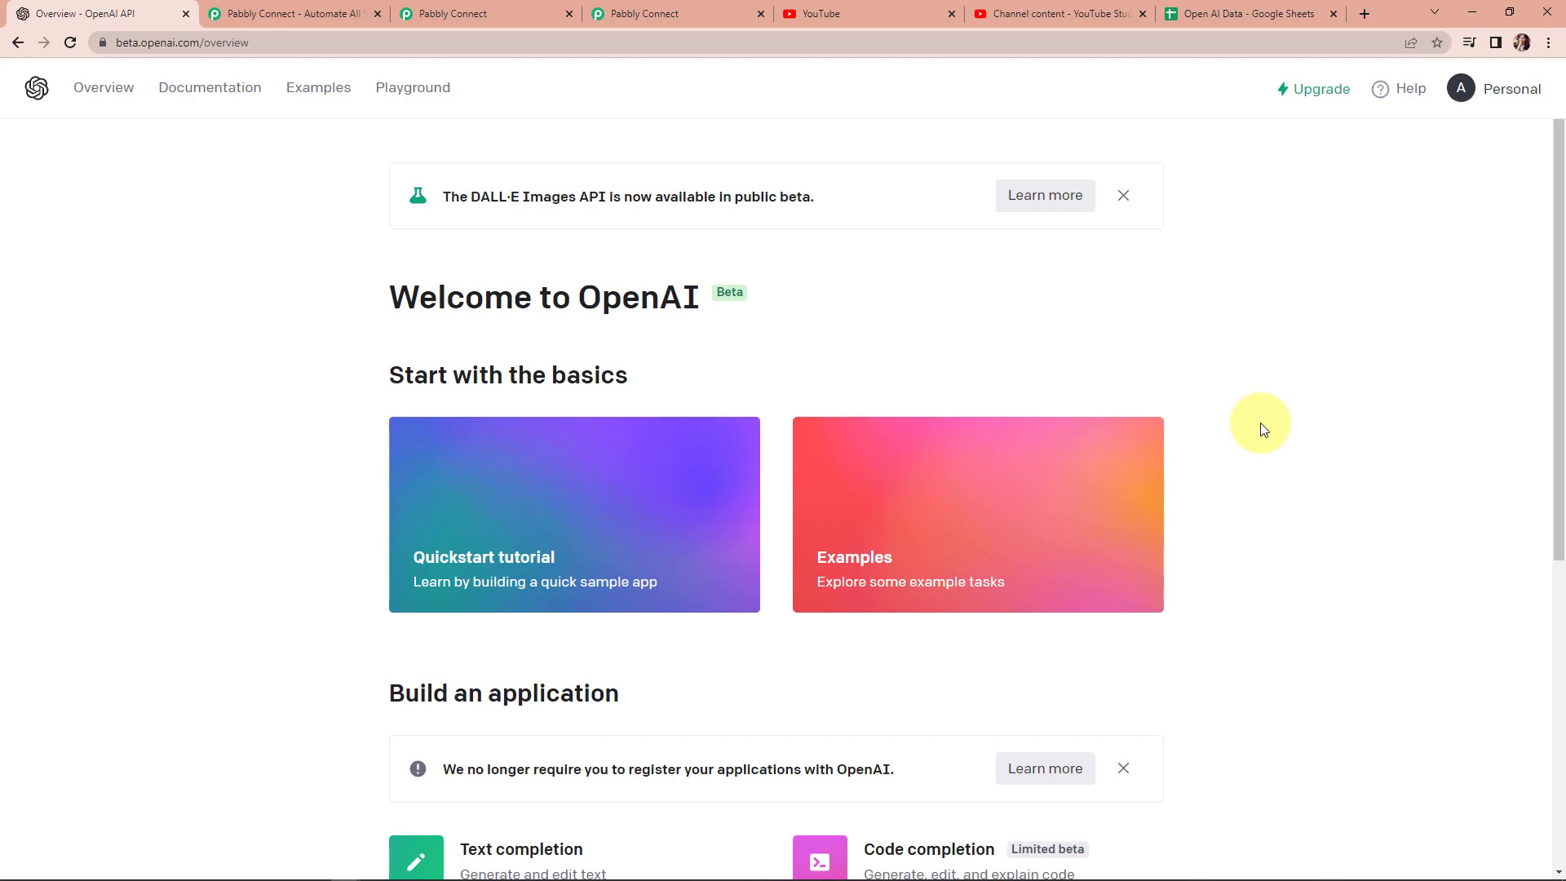
# Open the OpenAI API Keys page from the connection form, then generate and copy a new secret key
pyautogui.click(398, 16)
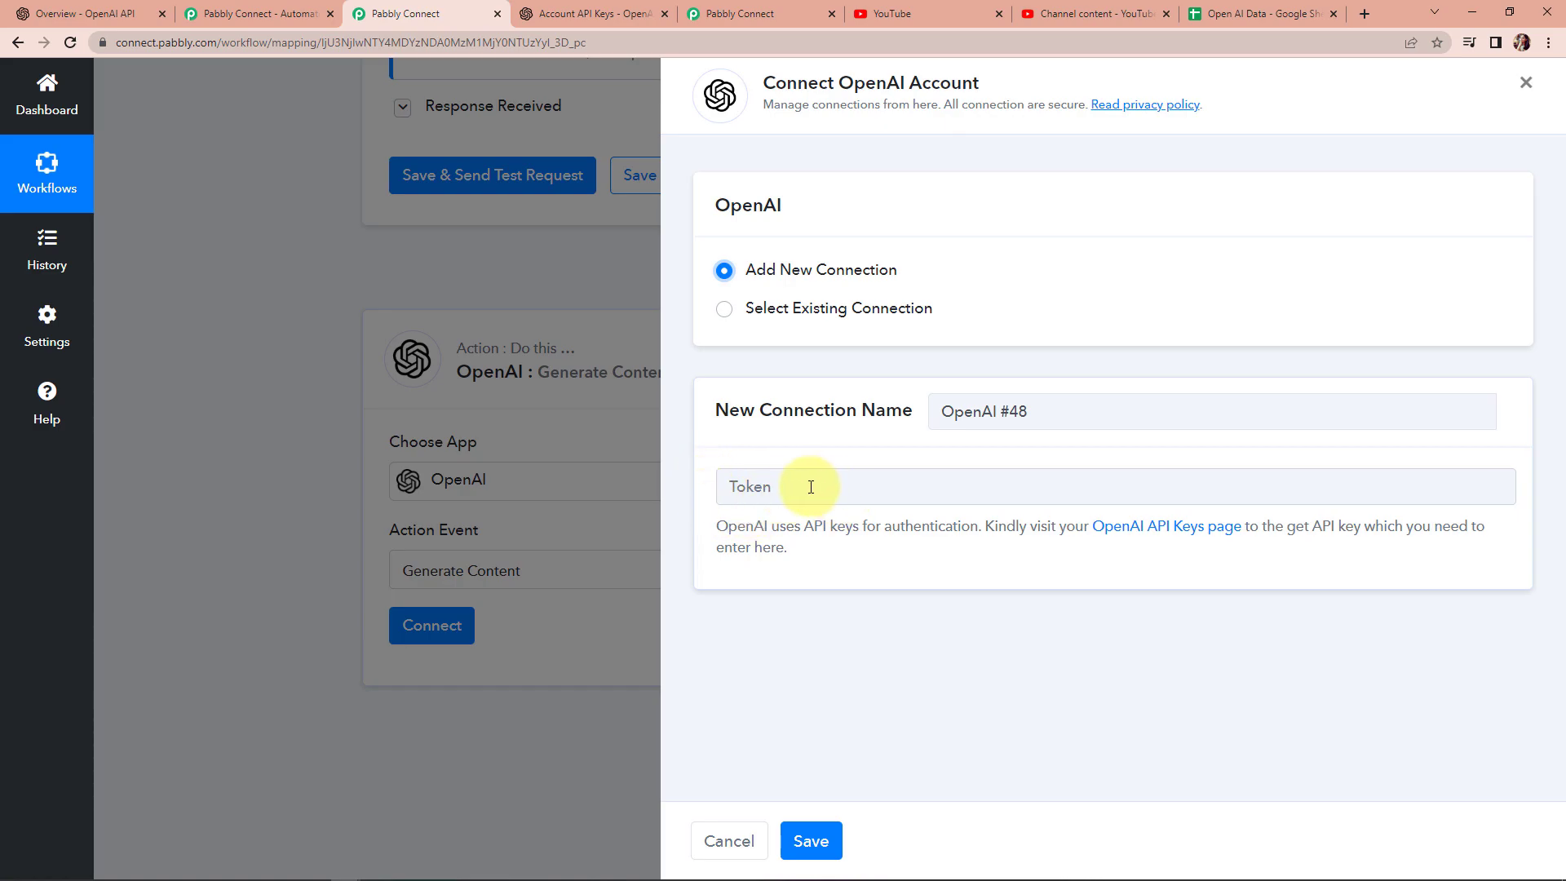
pyautogui.click(1133, 532)
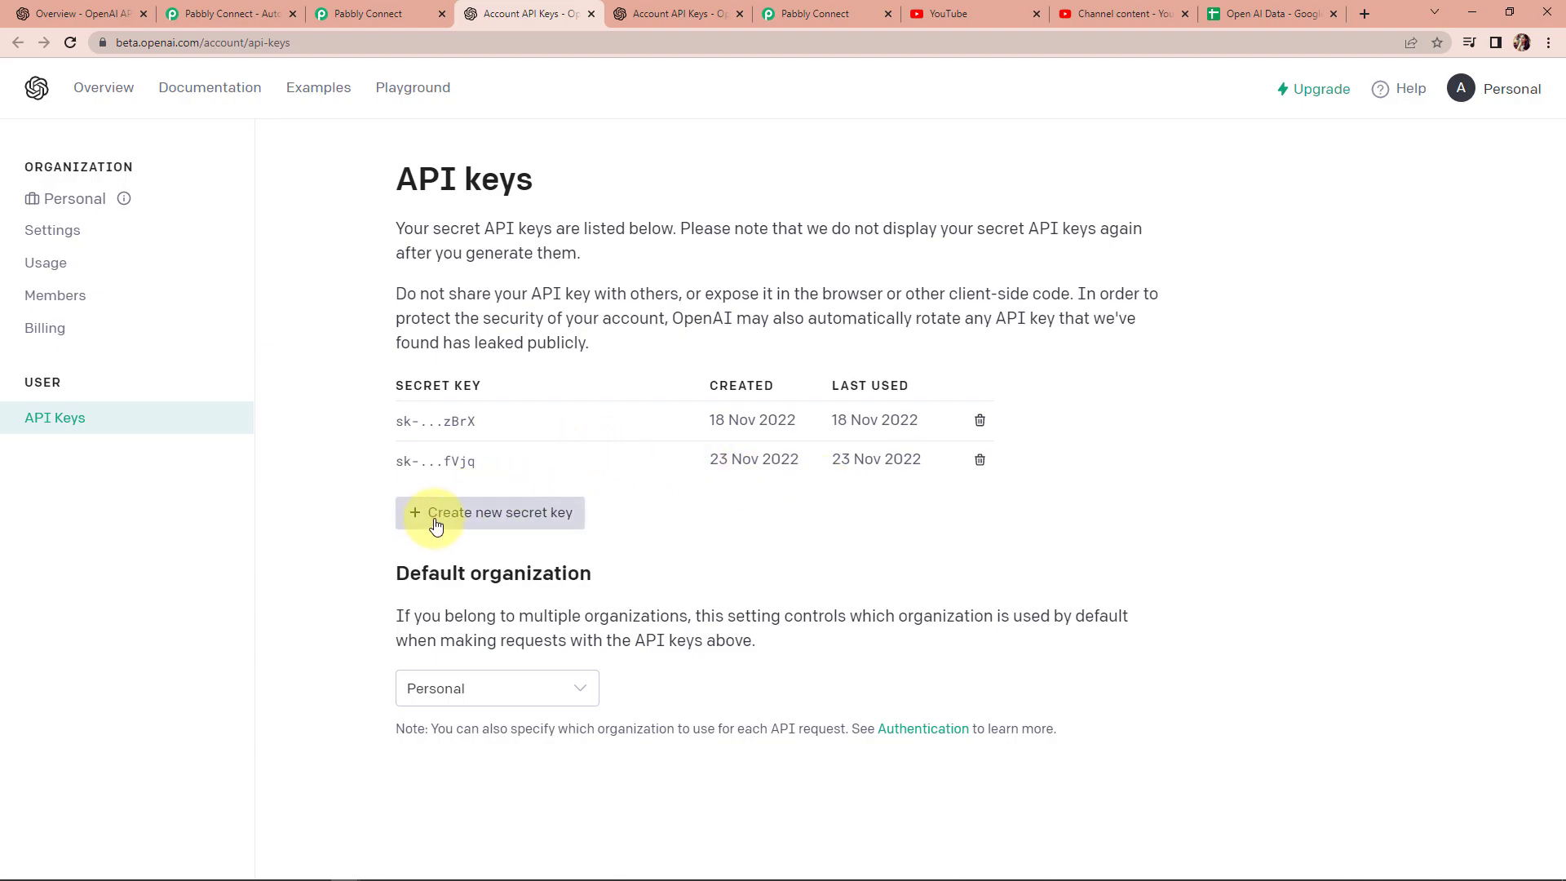
pyautogui.click(533, 517)
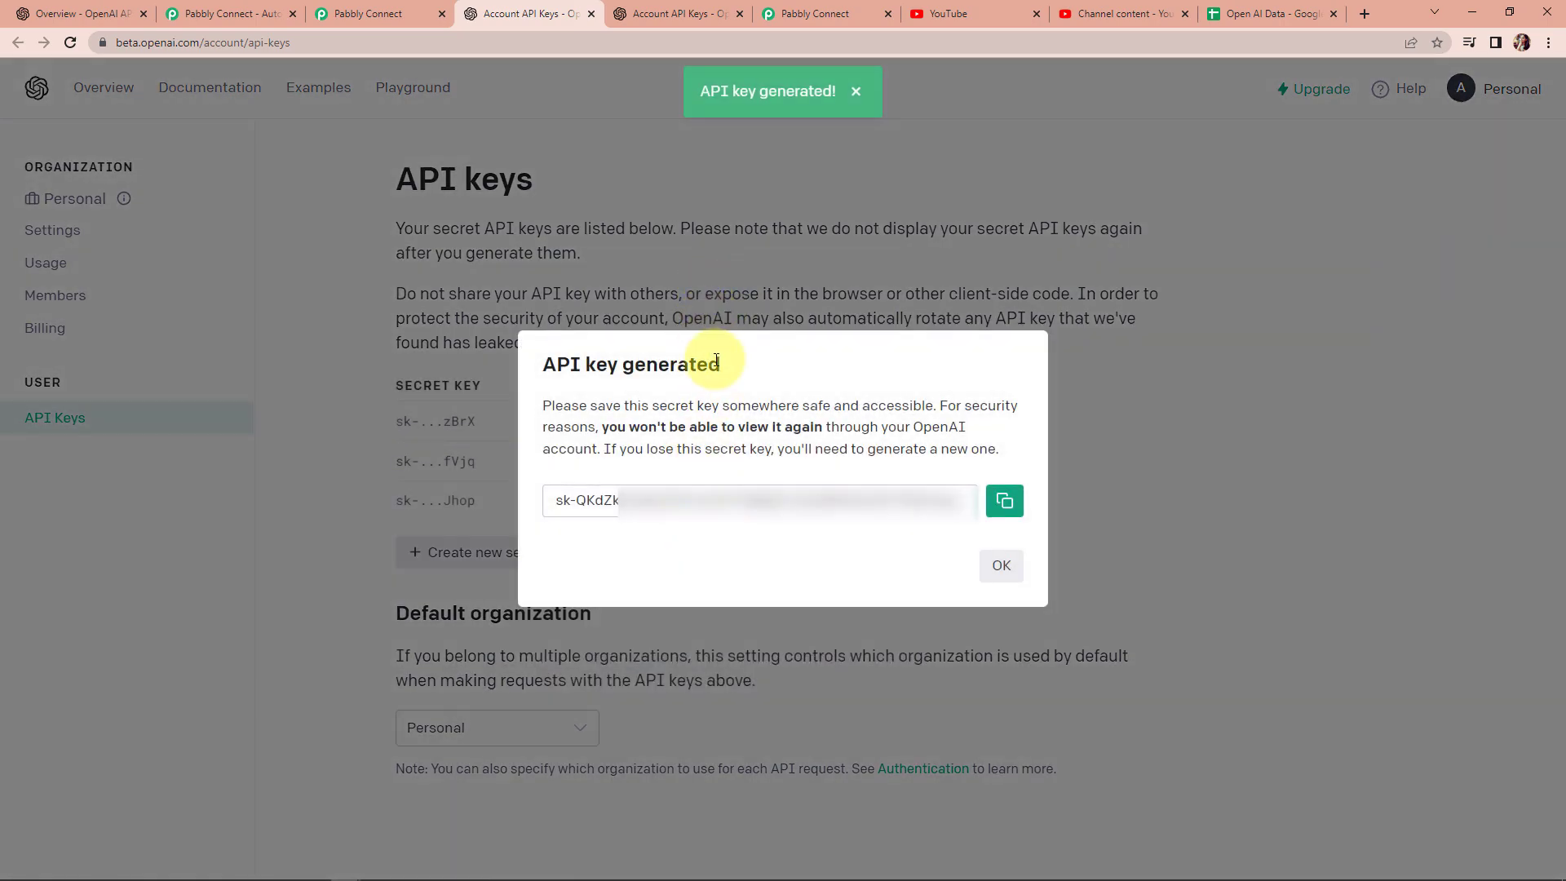
pyautogui.click(1006, 502)
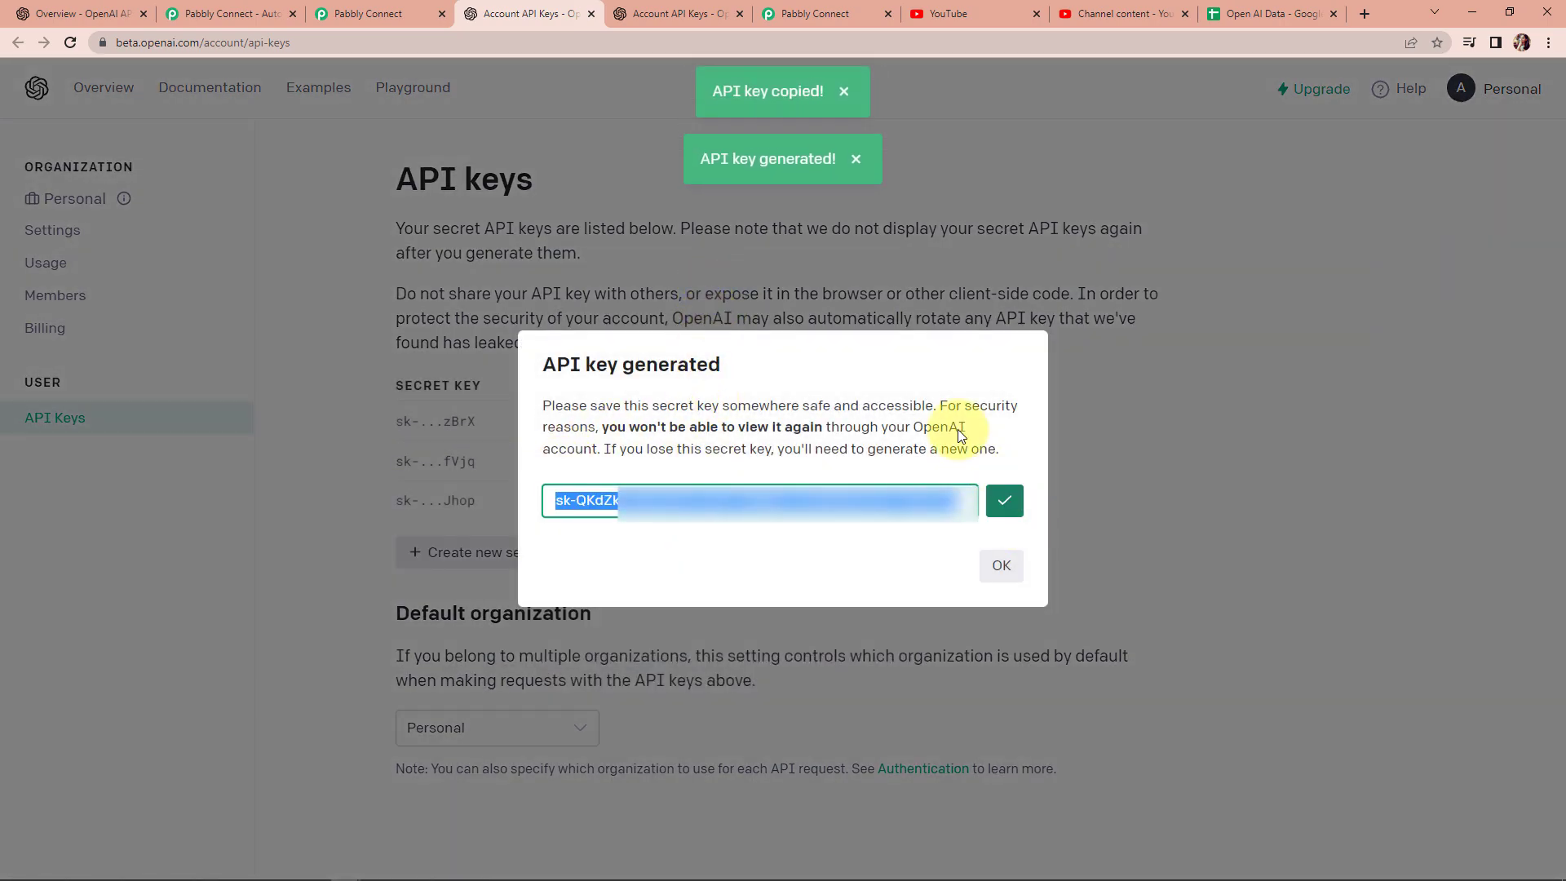
# Paste the API key into the Token field of the new OpenAI connection and save the connection
pyautogui.click(359, 15)
pyautogui.click(744, 488)
pyautogui.hotkey('ctrl', 'v')
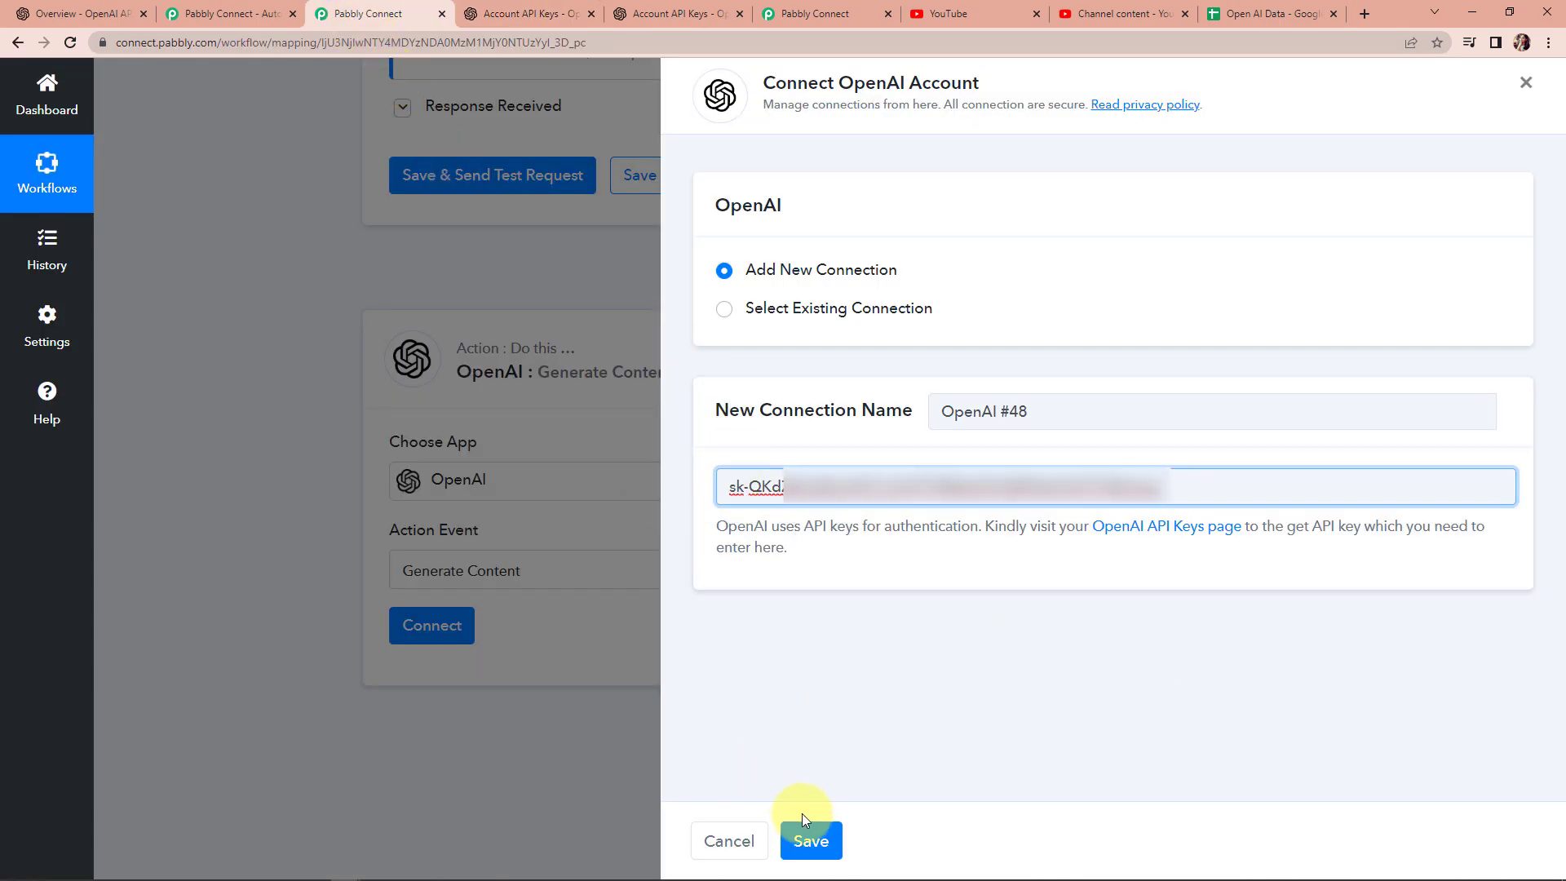
pyautogui.click(810, 839)
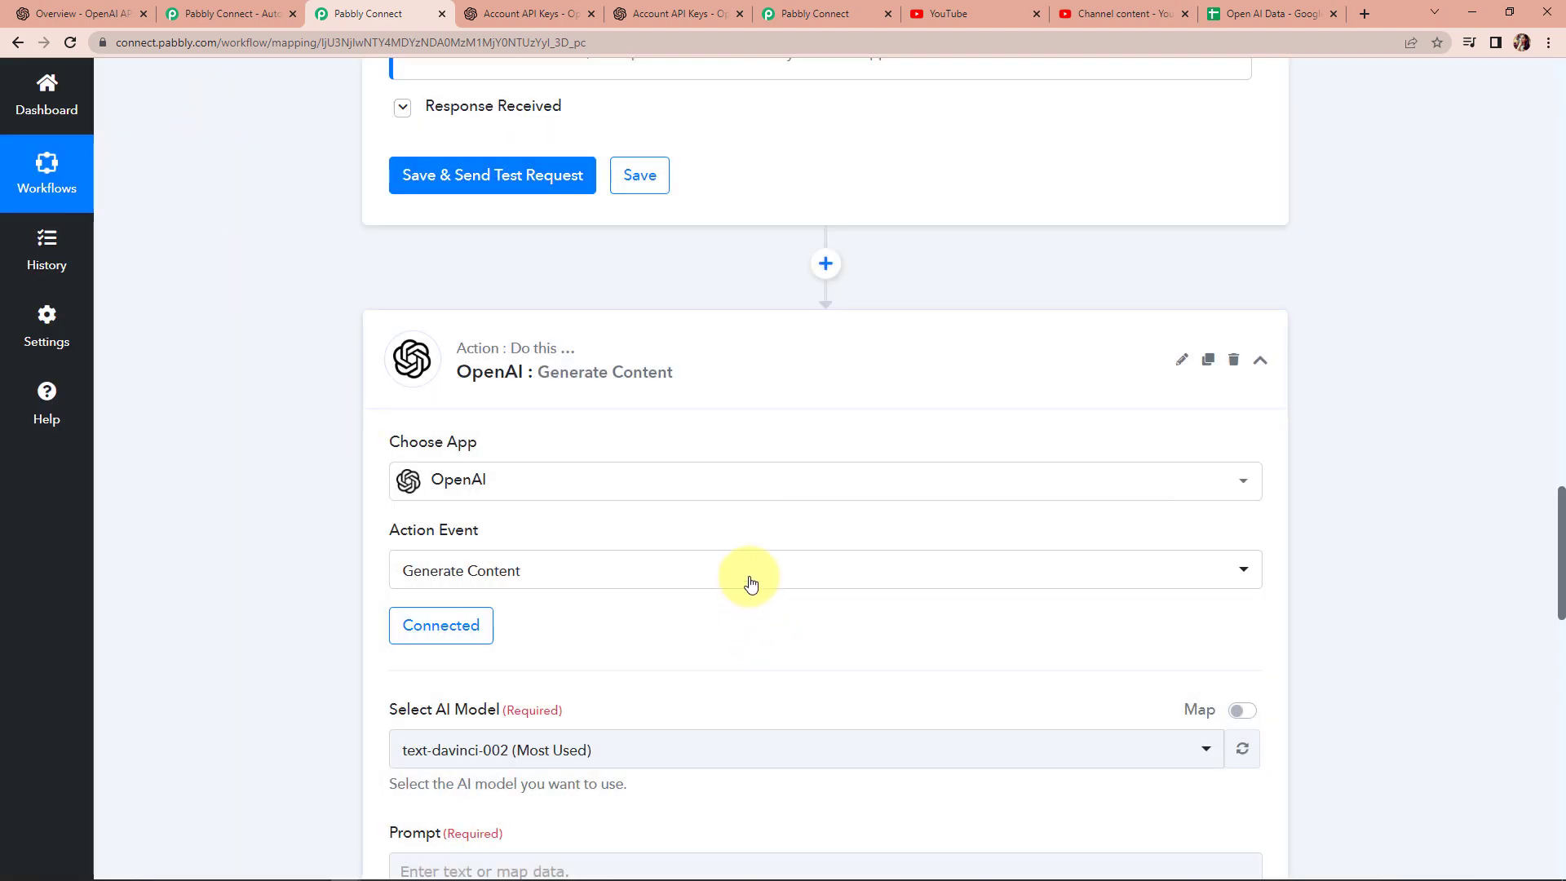
# Look over the OpenAI action's fields from AI model to Best Of, and open the Playground on the OpenAI website
pyautogui.scroll(-6, 748, 583)
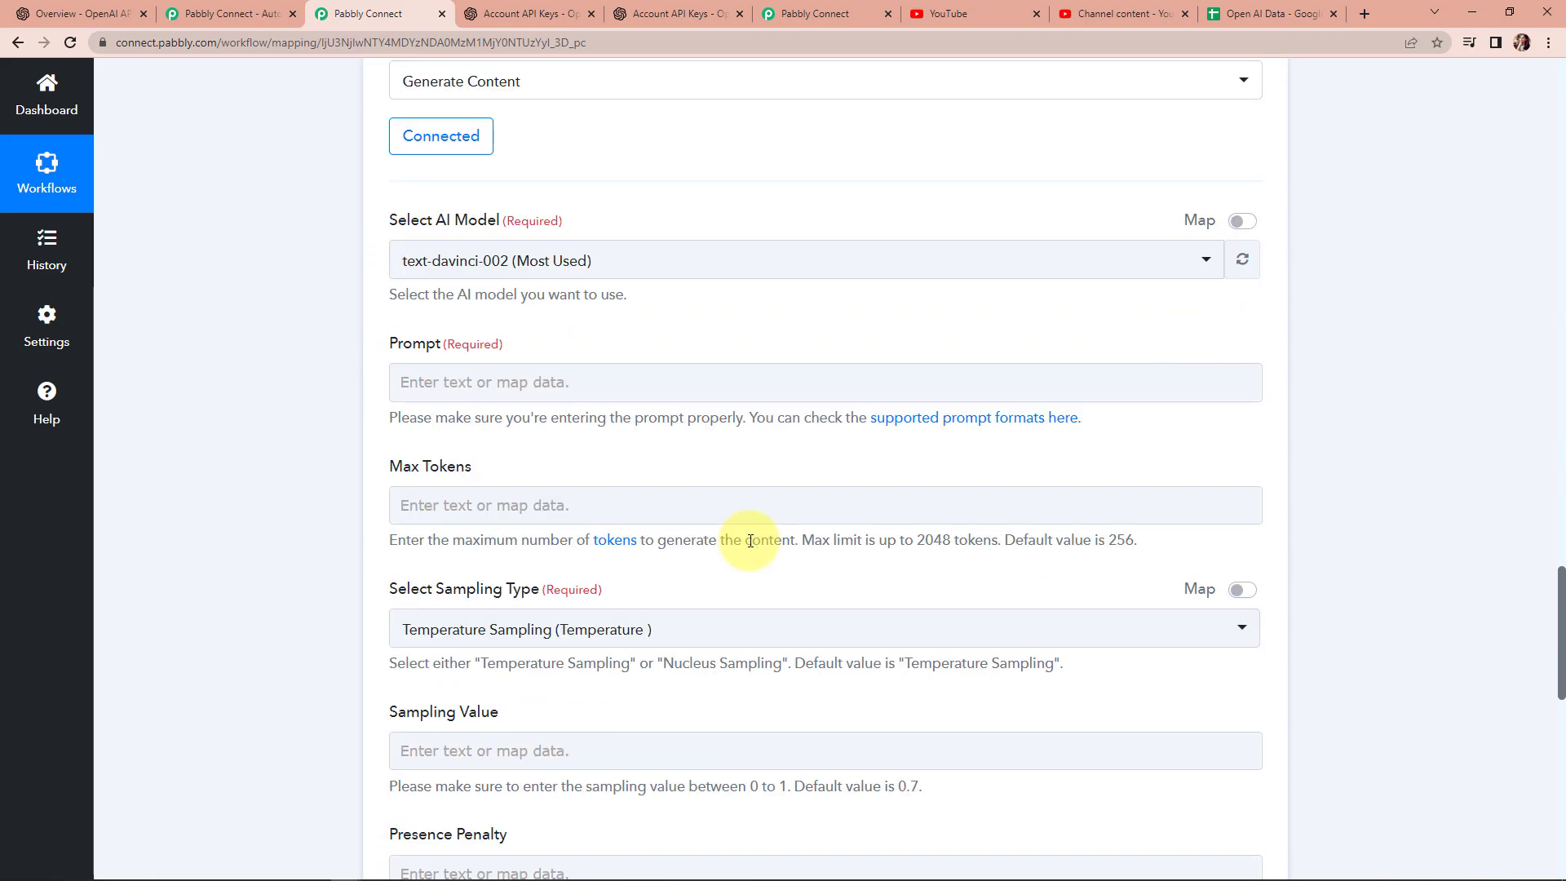
pyautogui.scroll(-1, 746, 538)
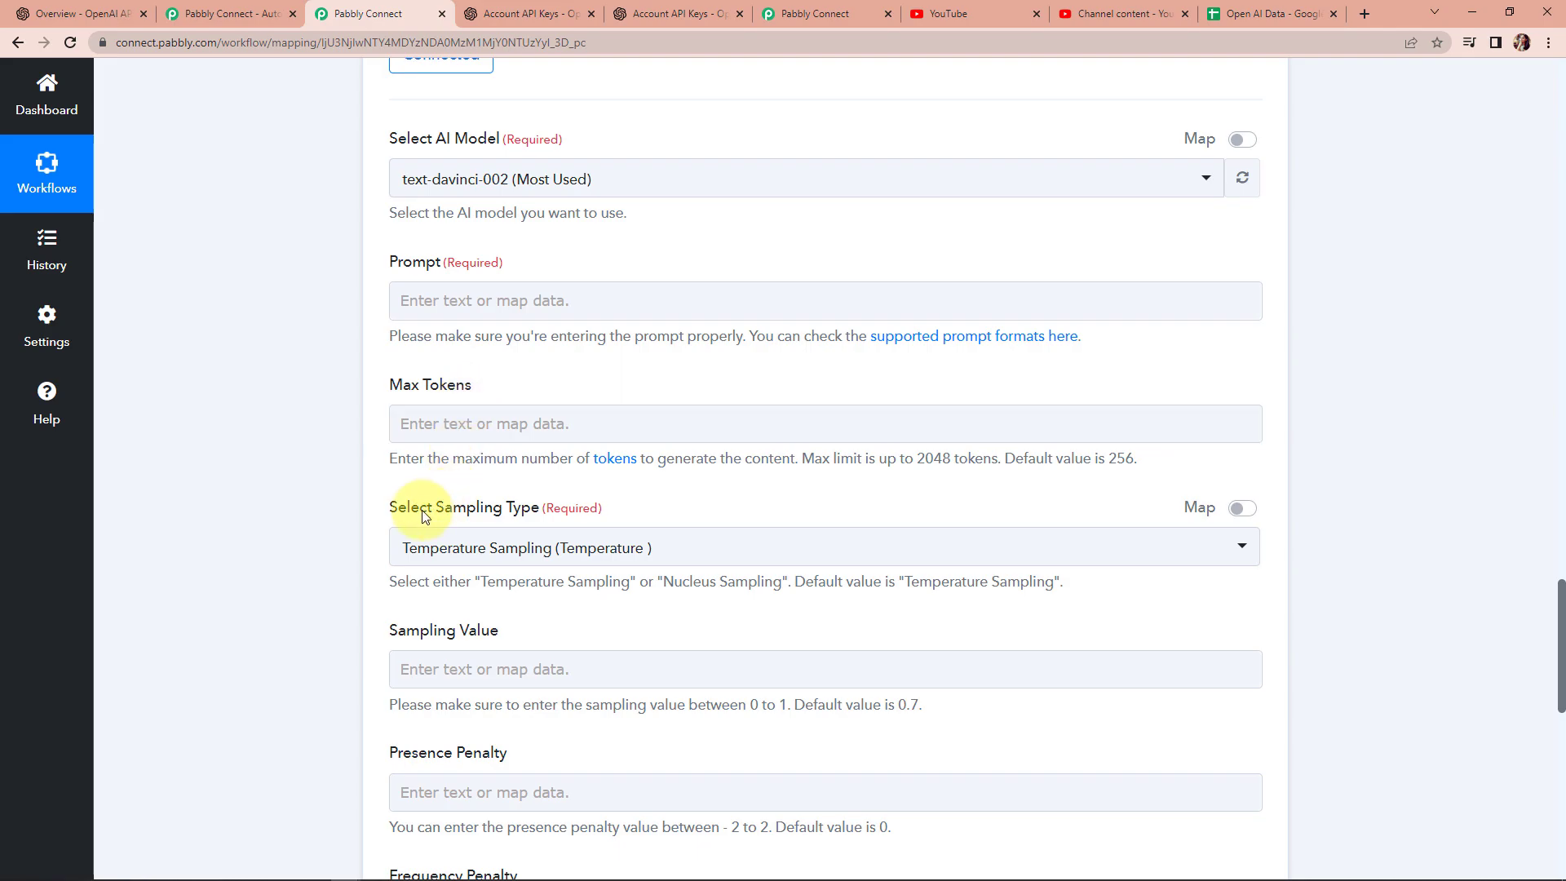
pyautogui.scroll(-3, 535, 507)
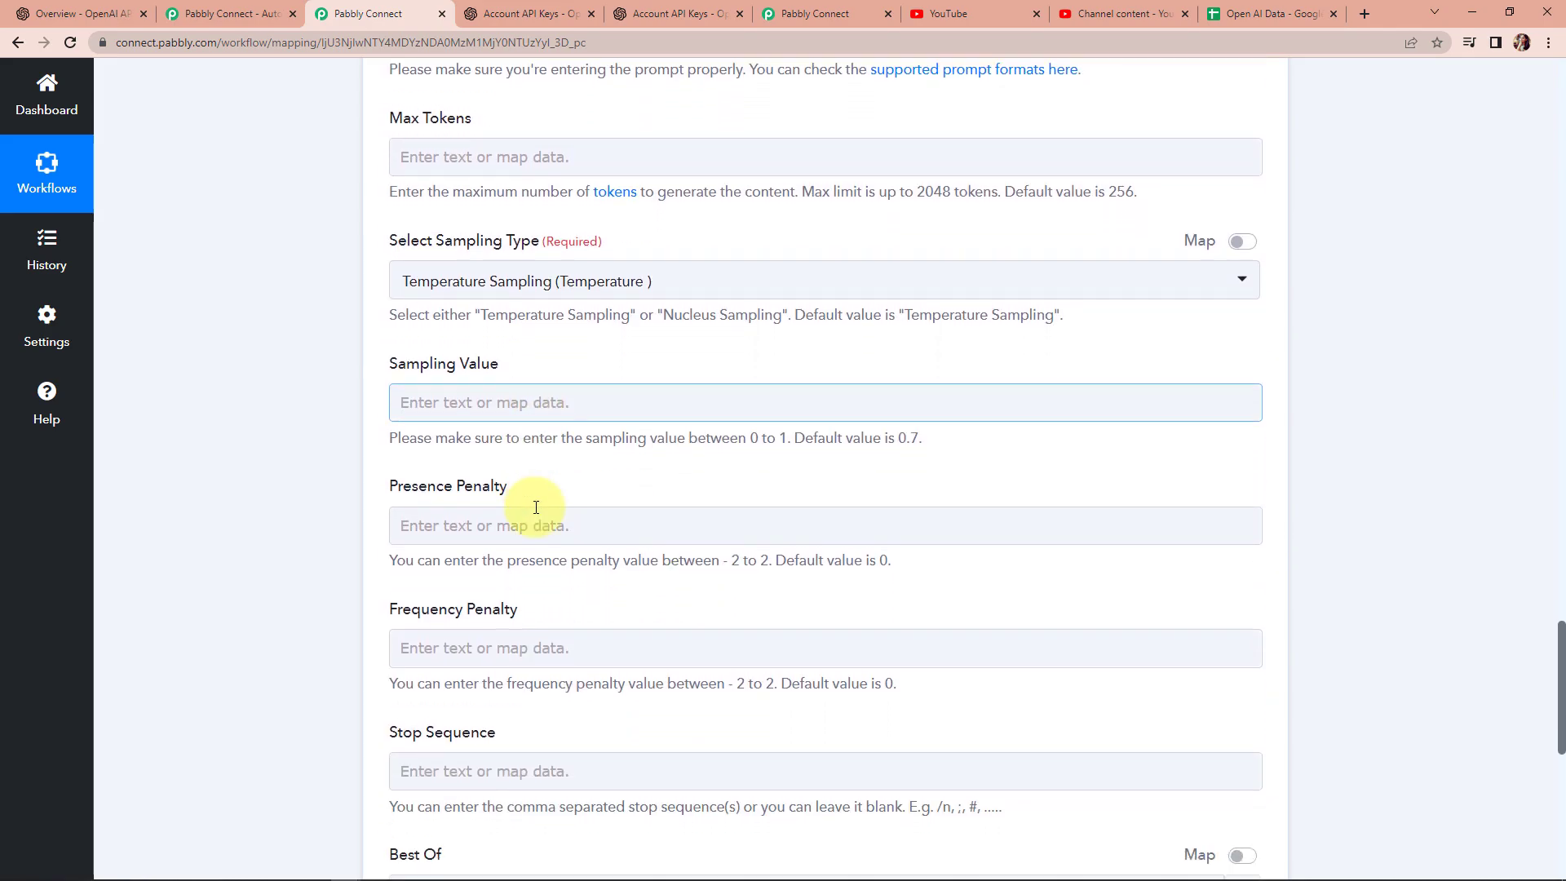
pyautogui.scroll(-1, 535, 506)
pyautogui.scroll(-3, 536, 506)
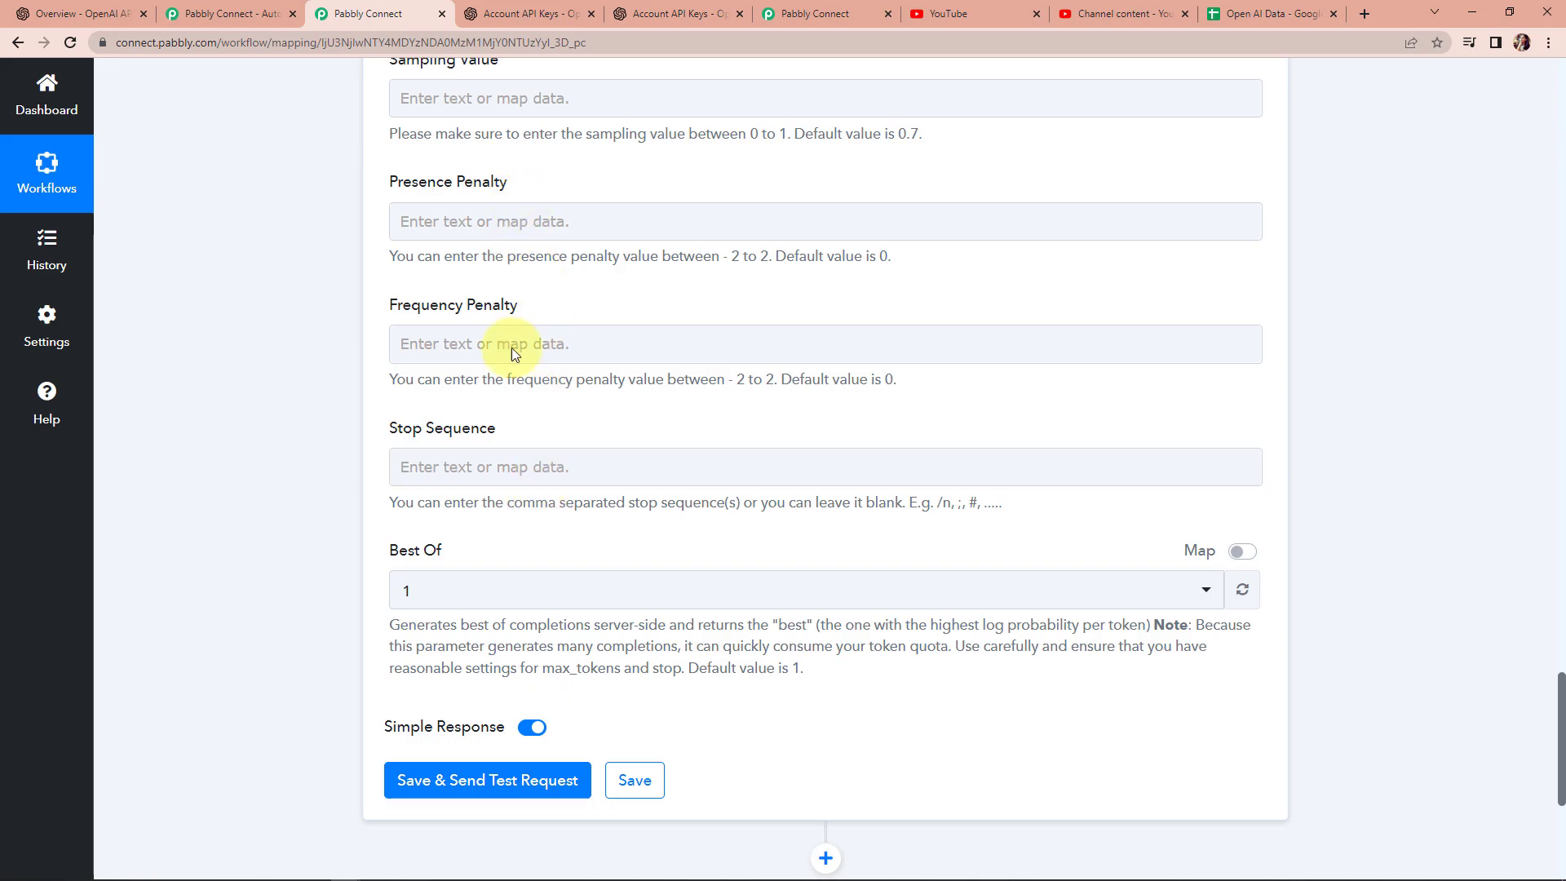
pyautogui.click(68, 14)
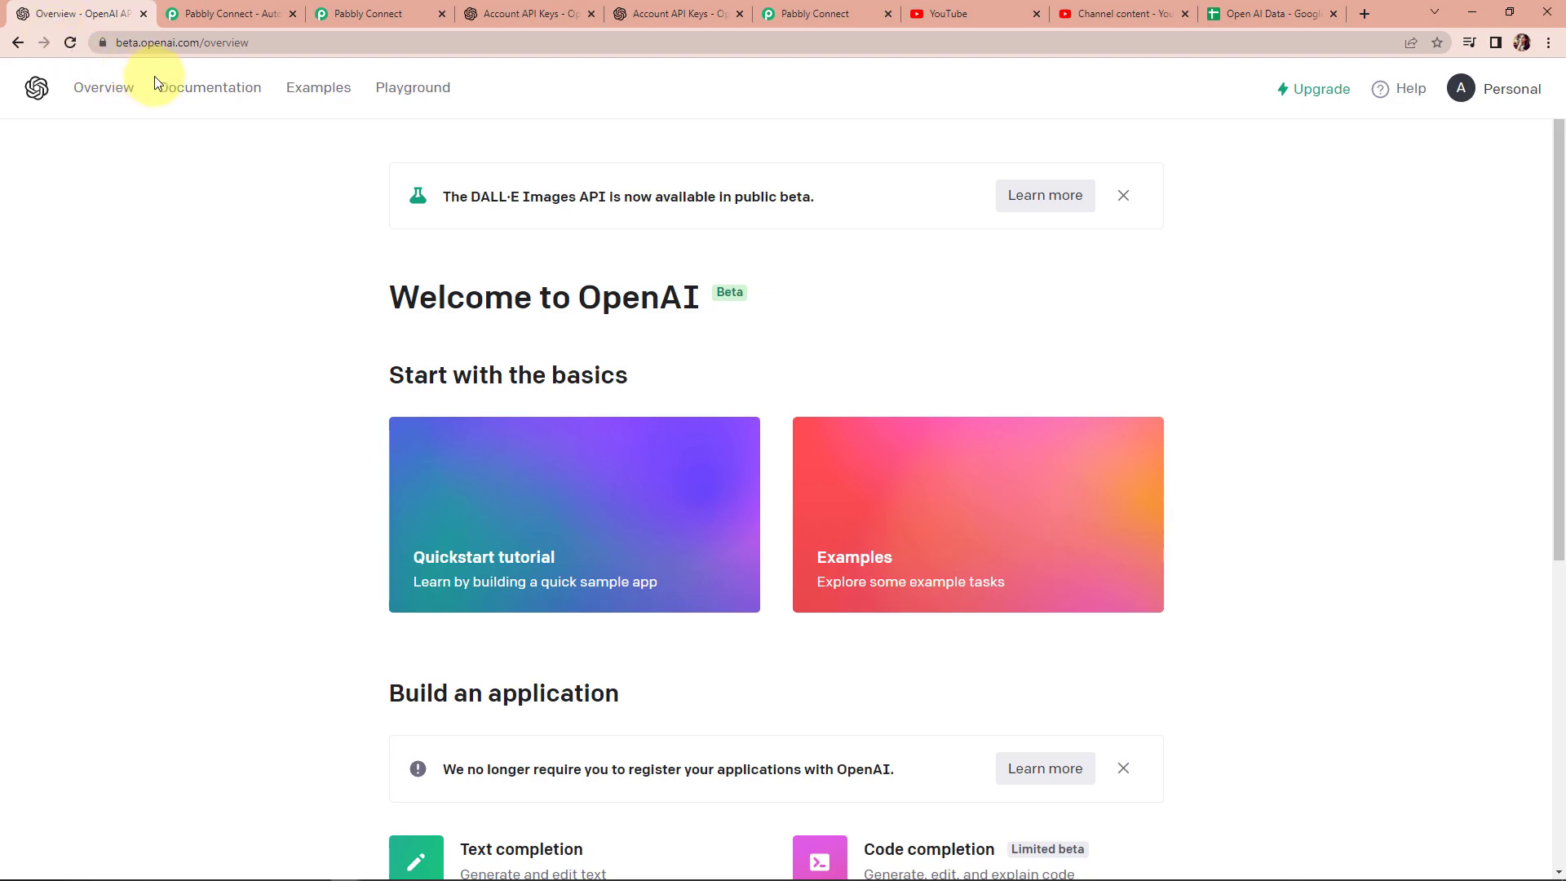
pyautogui.click(410, 90)
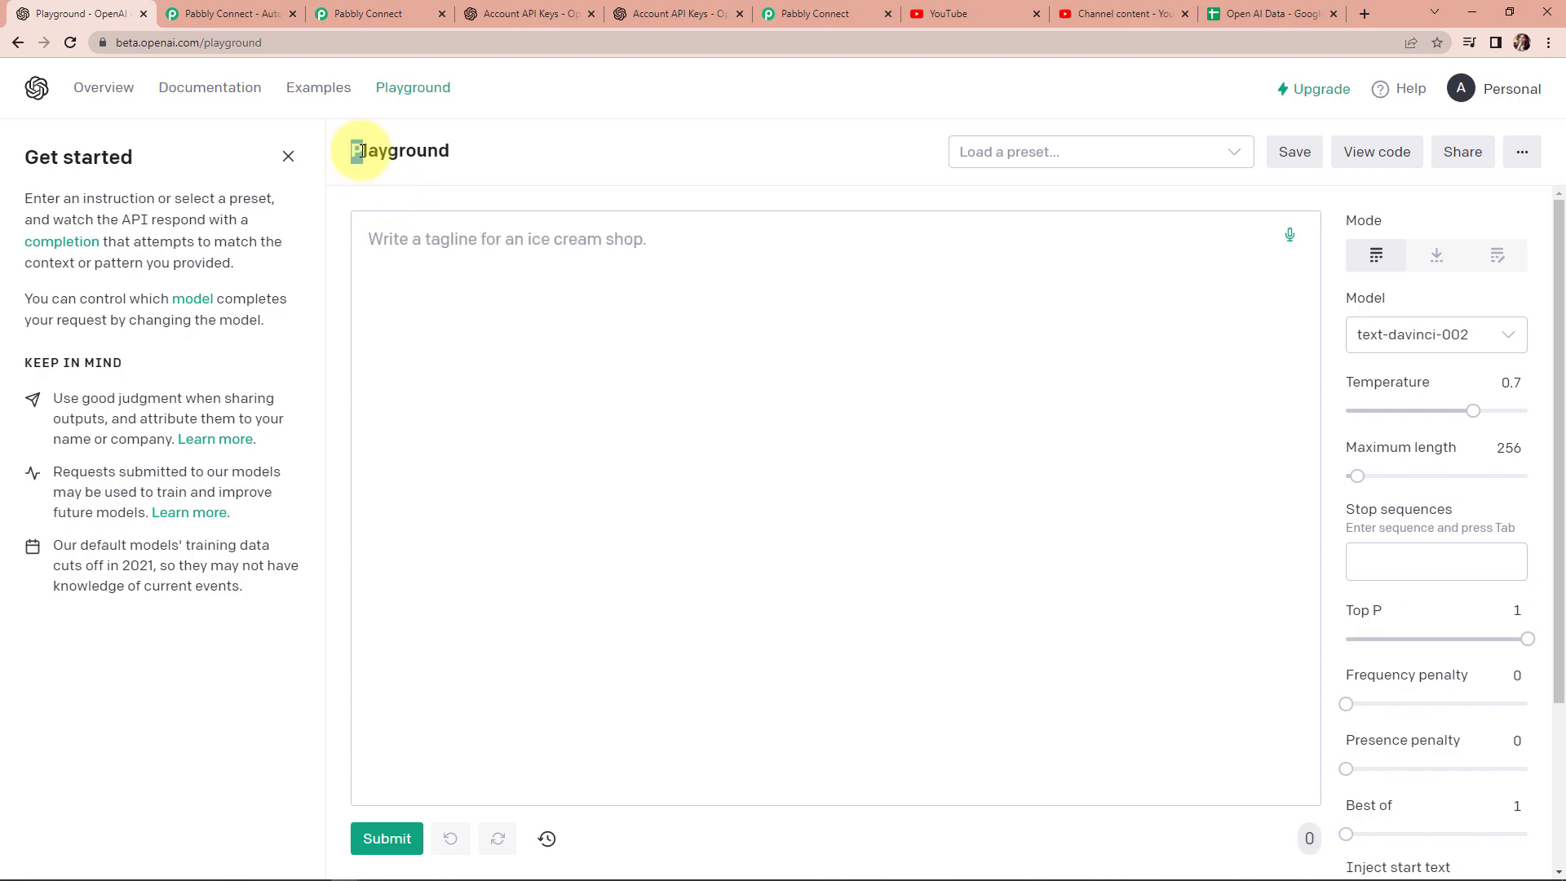
pyautogui.moveTo(350, 150); pyautogui.dragTo(452, 155)
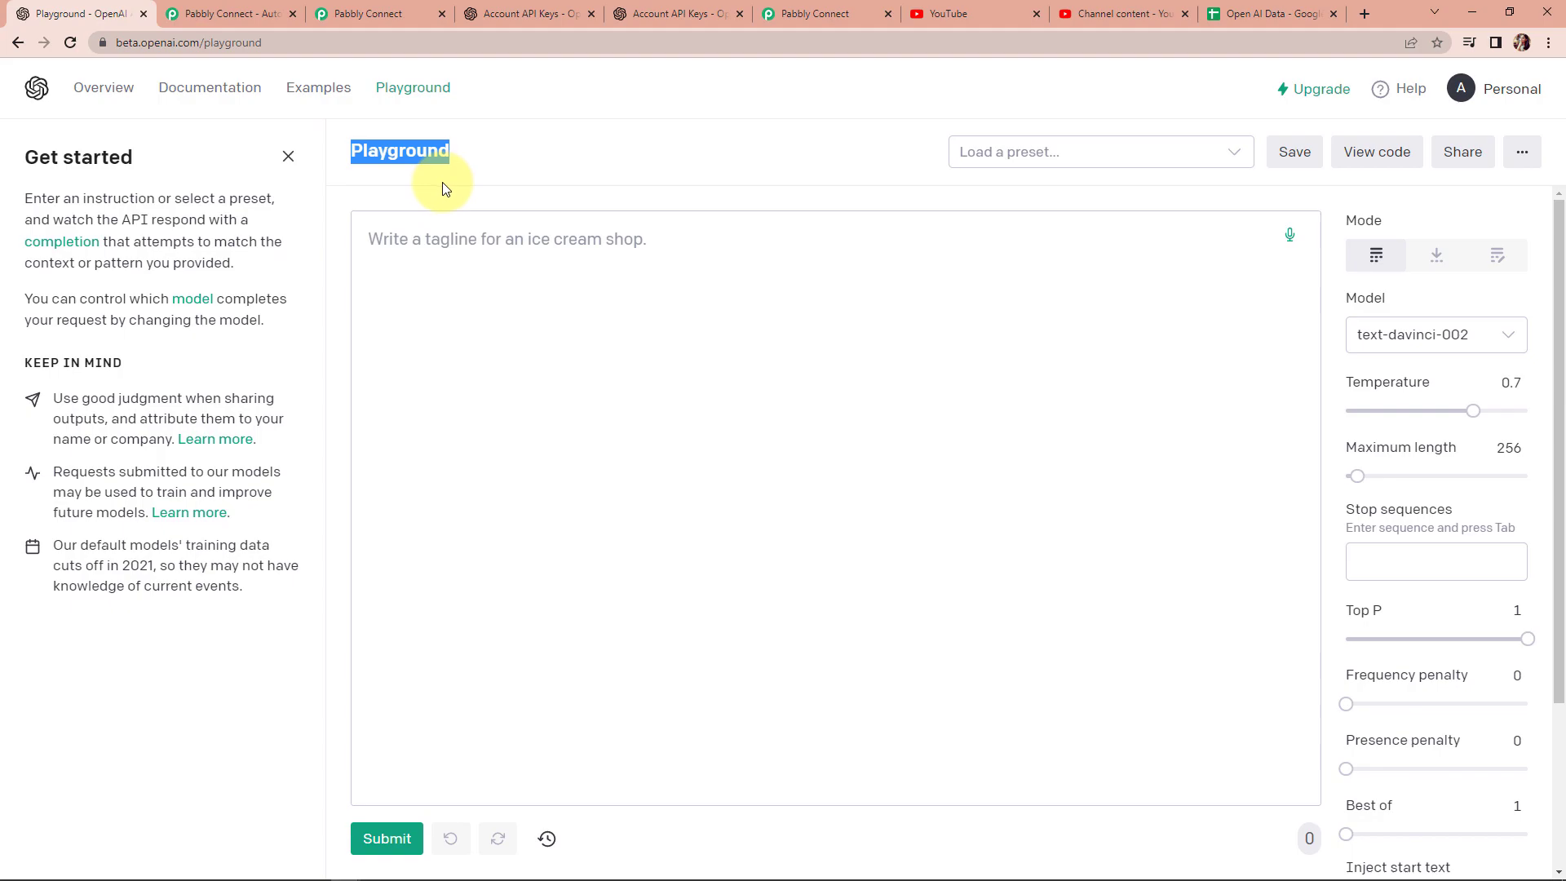
# Enter the prompt "Write a blog on the title: Title: Positive Thinking" on two lines, submit it, and highlight the generated text
pyautogui.click(445, 238)
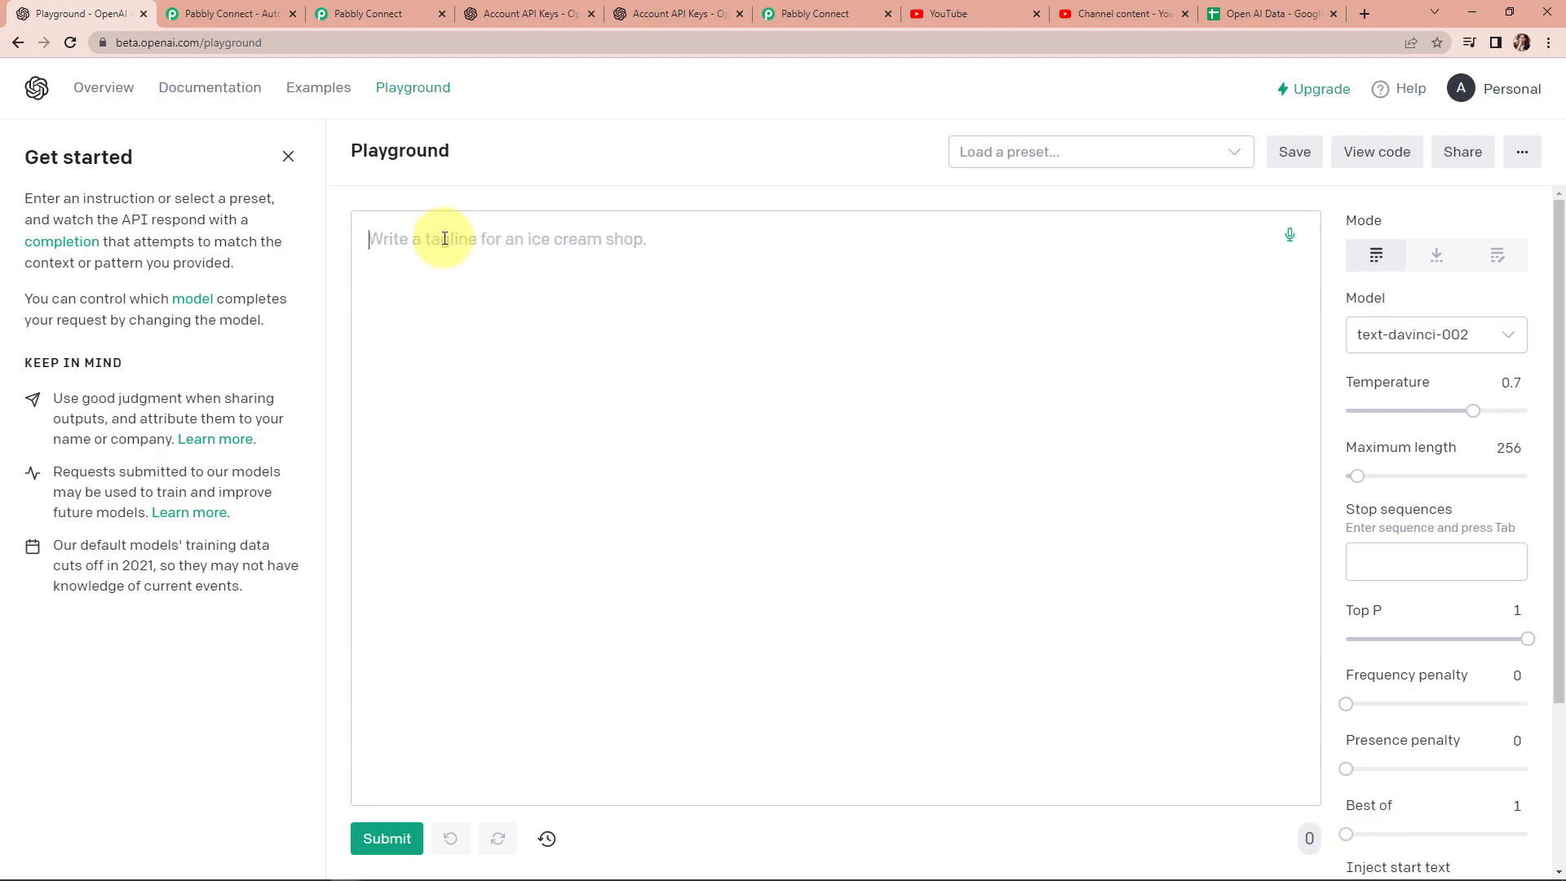
pyautogui.write('Wr')
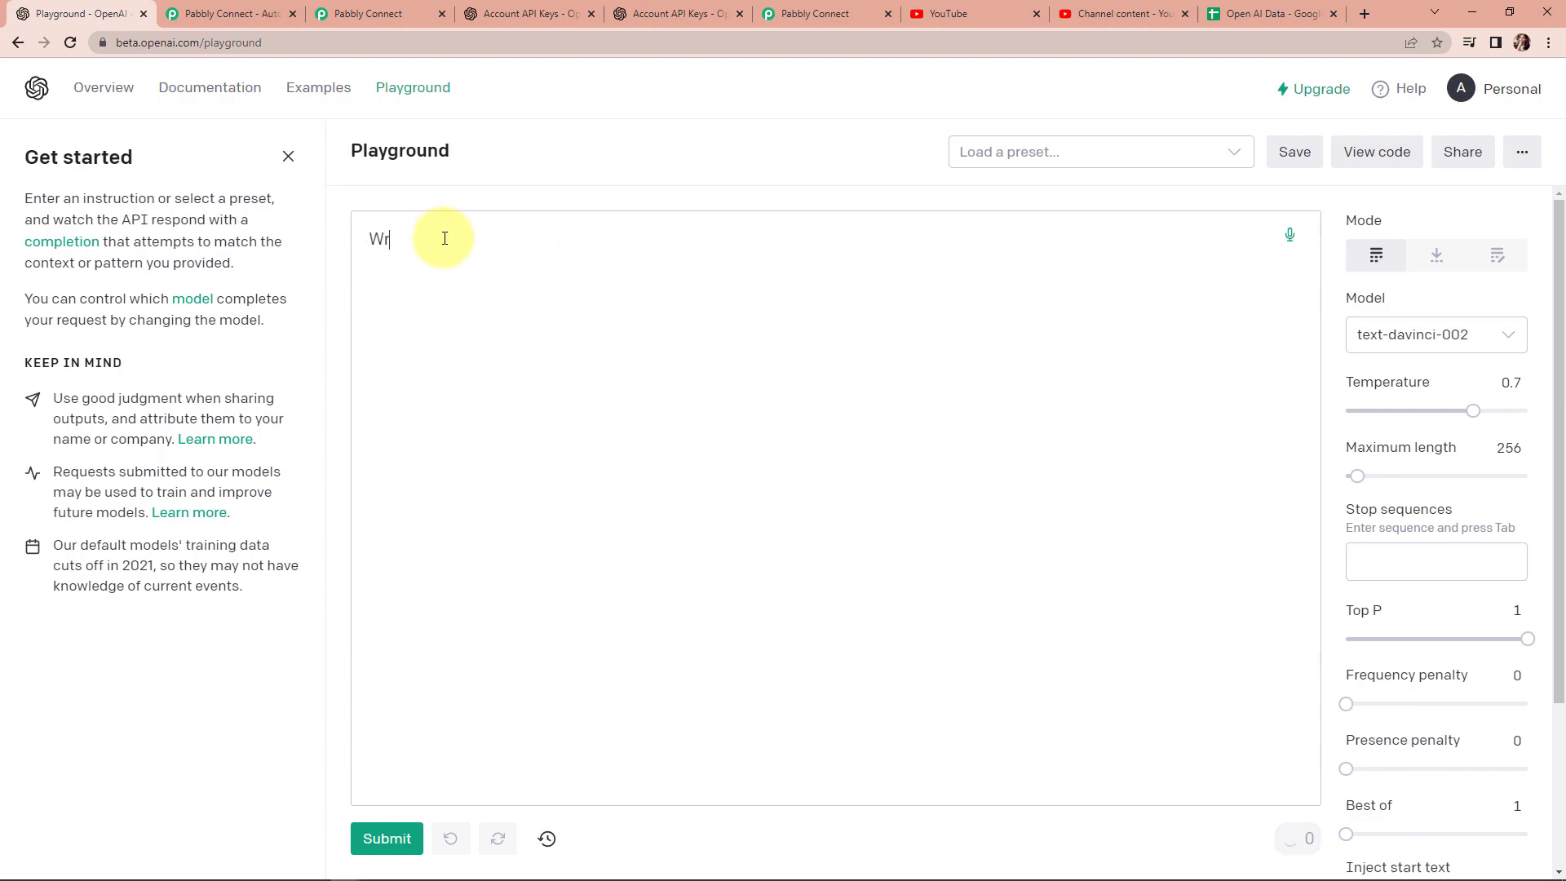
pyautogui.write('ite a blog on the title:')
pyautogui.press('Return')
pyautogui.write('Positive Thinking')
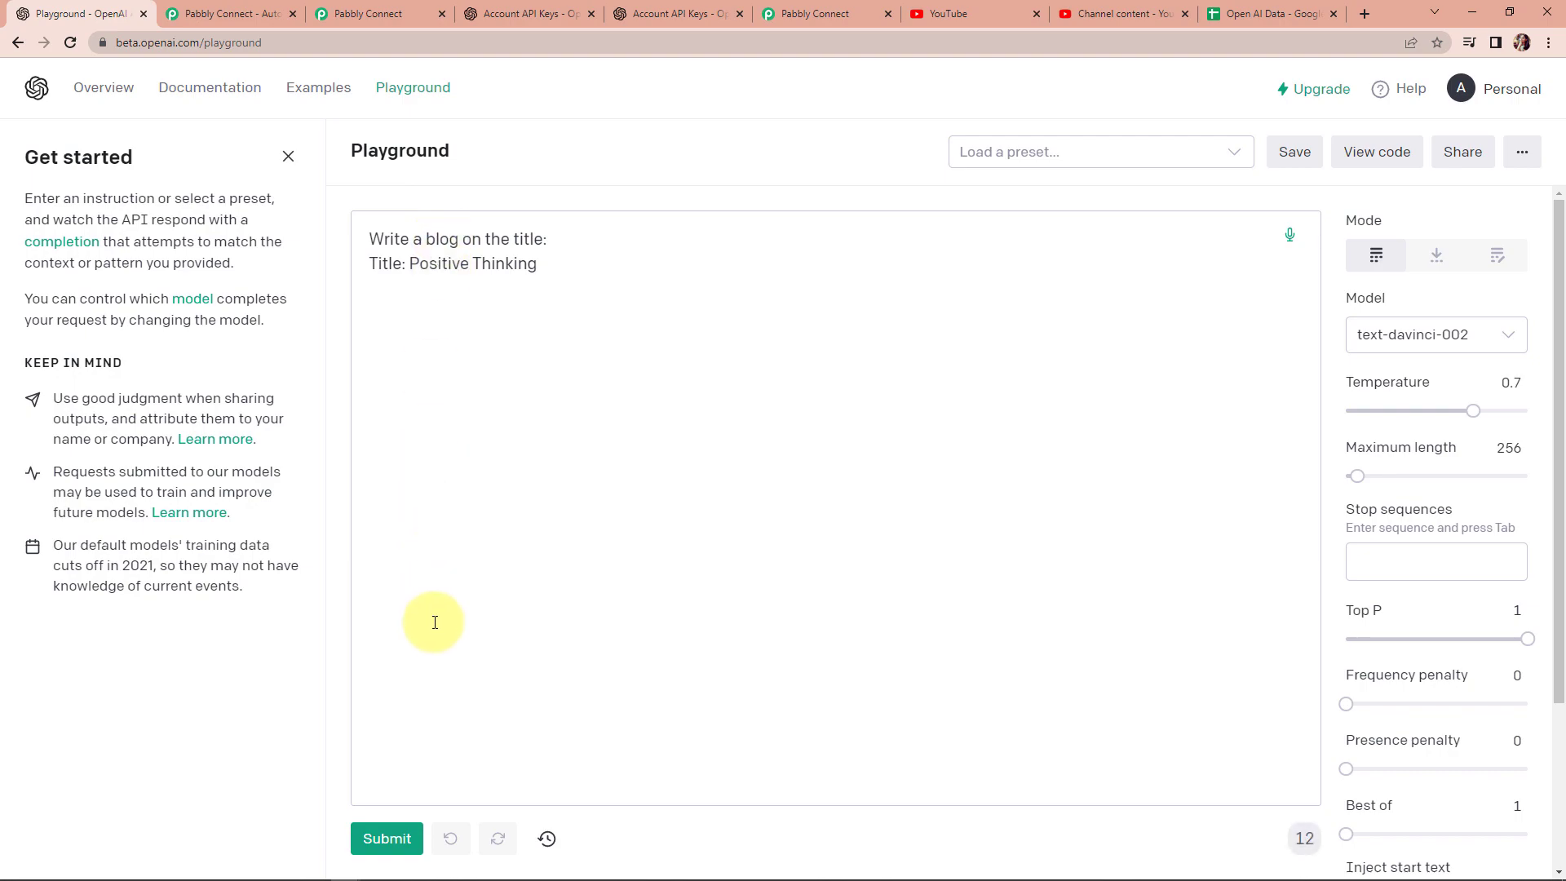
pyautogui.click(388, 840)
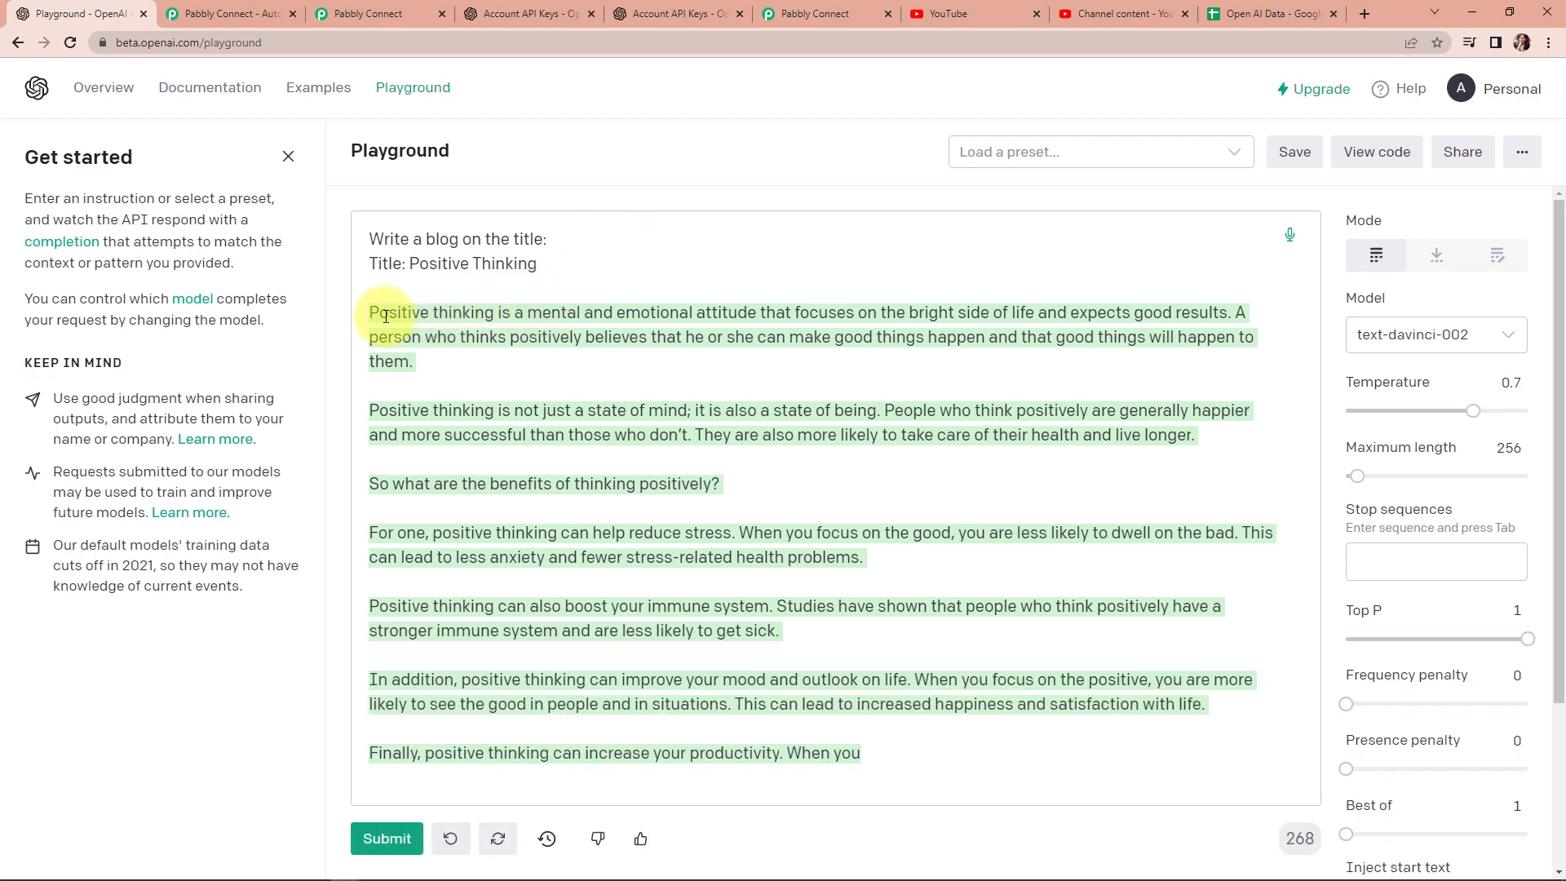
pyautogui.moveTo(369, 312)
pyautogui.mouseDown()
pyautogui.moveTo(748, 580)
pyautogui.moveTo(881, 744)
pyautogui.mouseUp()
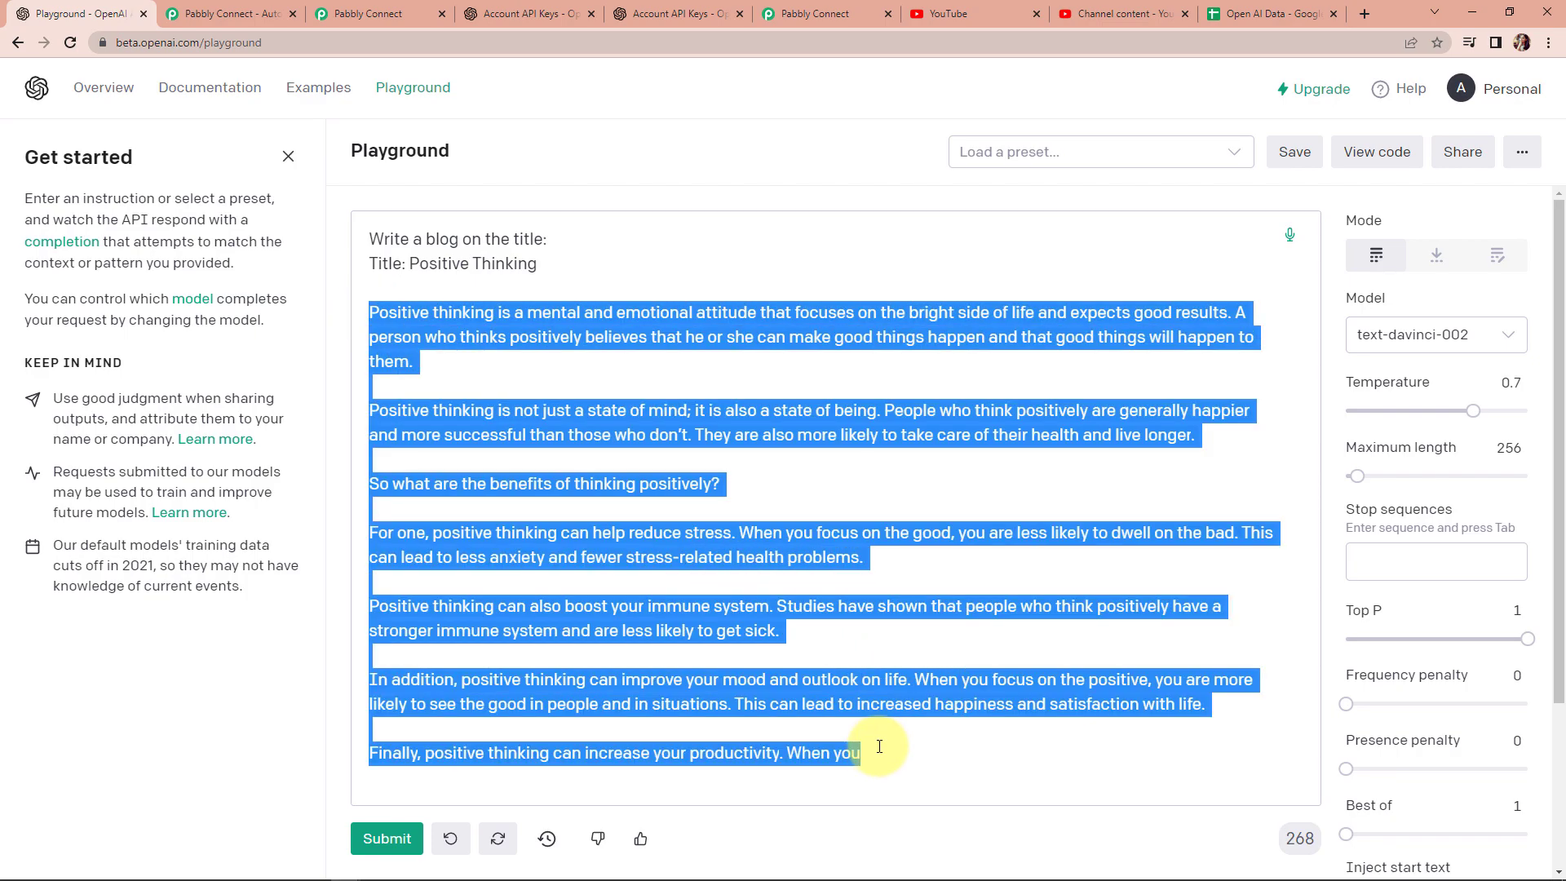
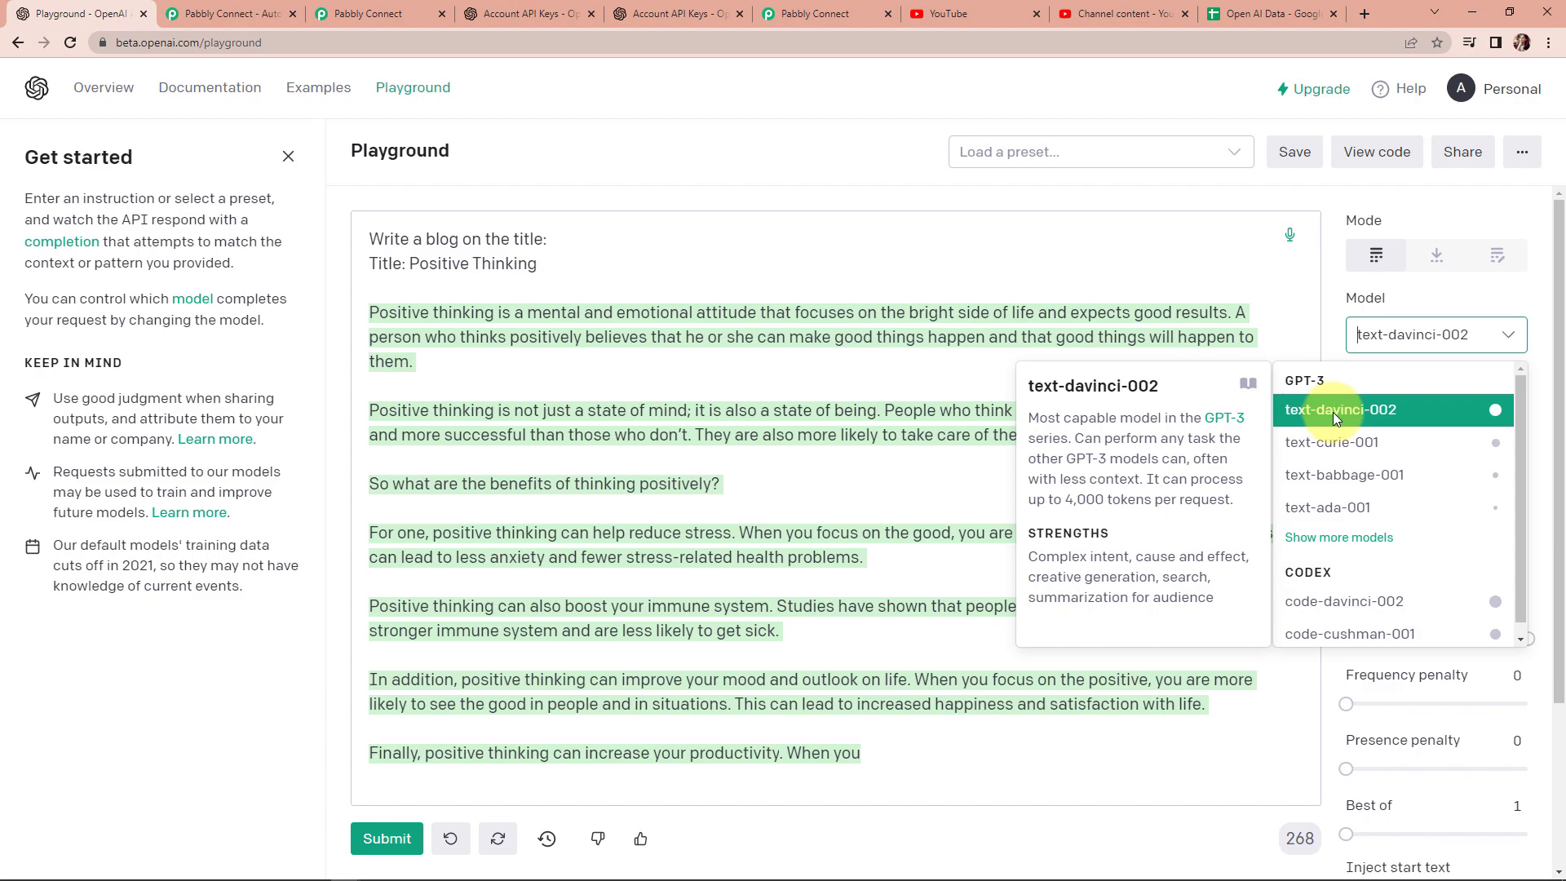
# Close the model list with text-davinci-002 kept, try low and high temperatures, and set Temperature to 0.72
pyautogui.click(1297, 280)
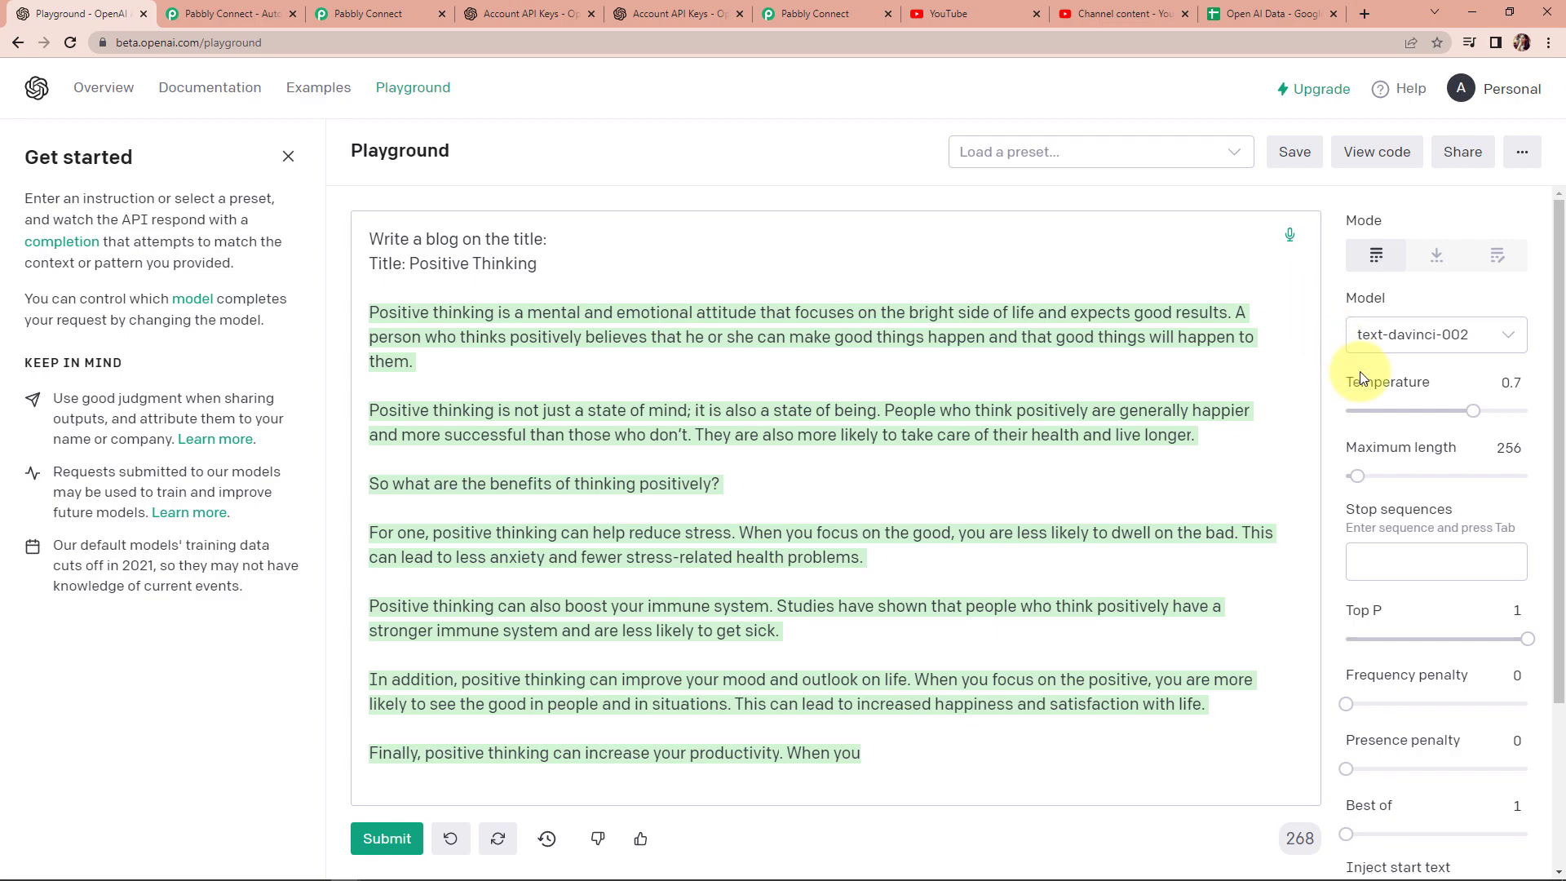
pyautogui.moveTo(1367, 384)
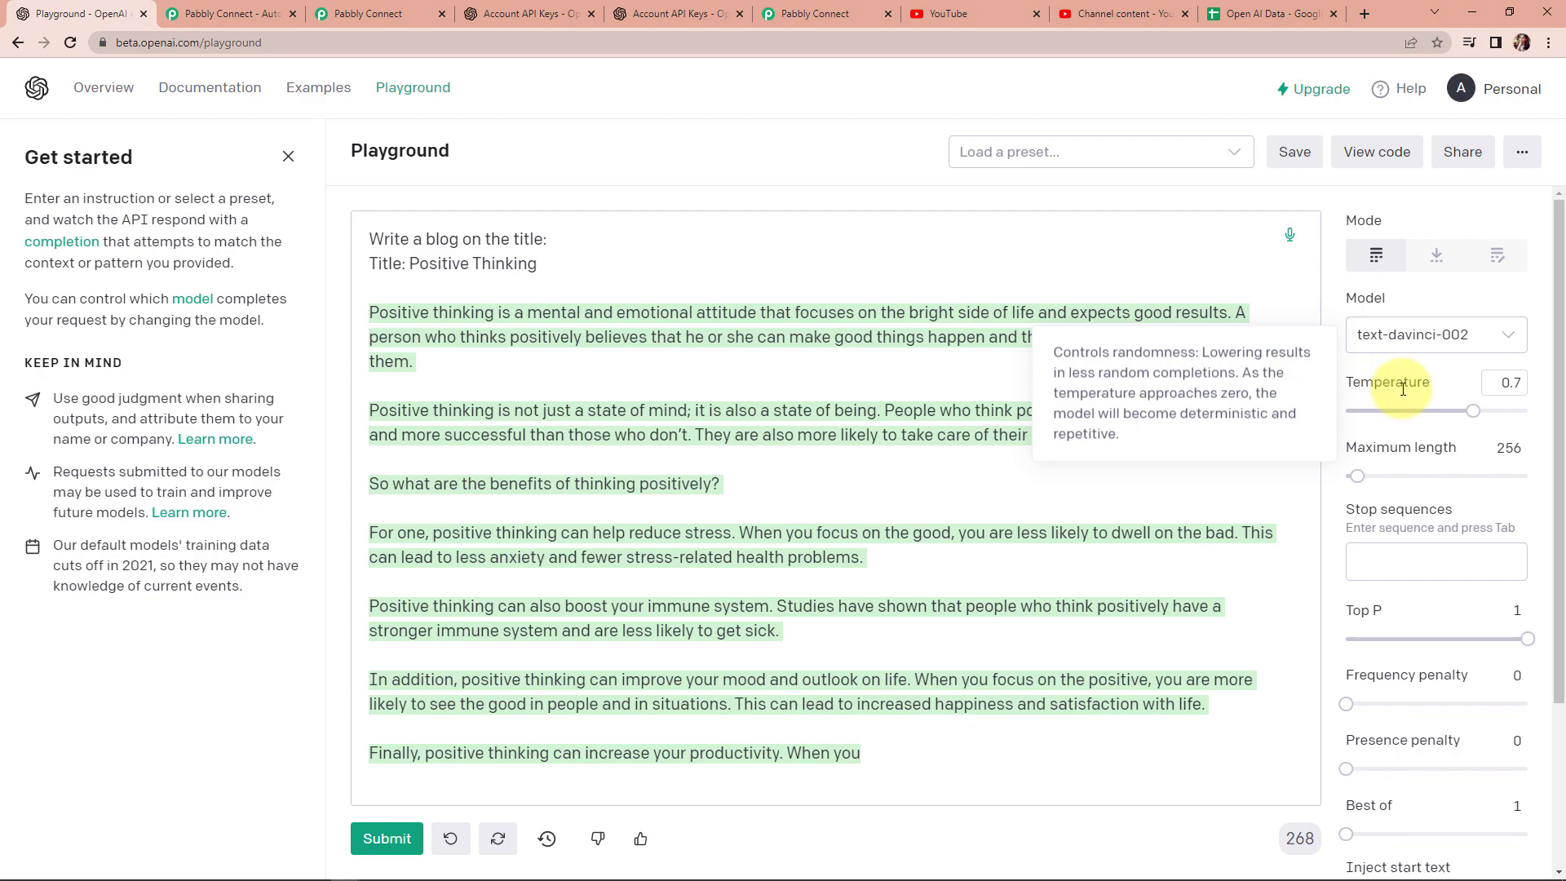
pyautogui.moveTo(1471, 411); pyautogui.dragTo(1347, 433)
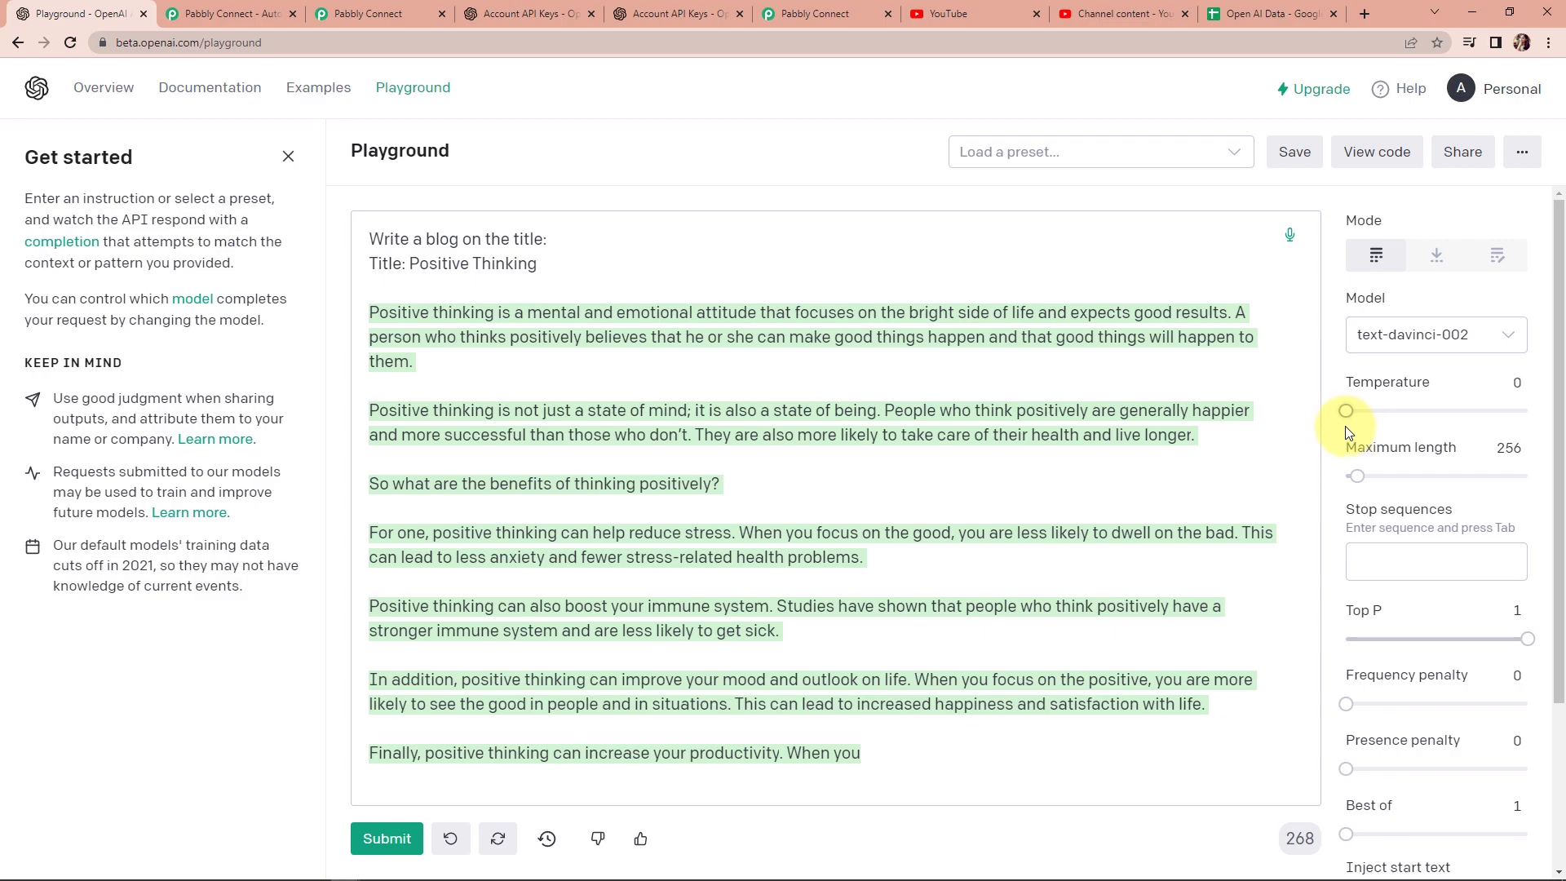
pyautogui.moveTo(1346, 432); pyautogui.dragTo(1522, 413)
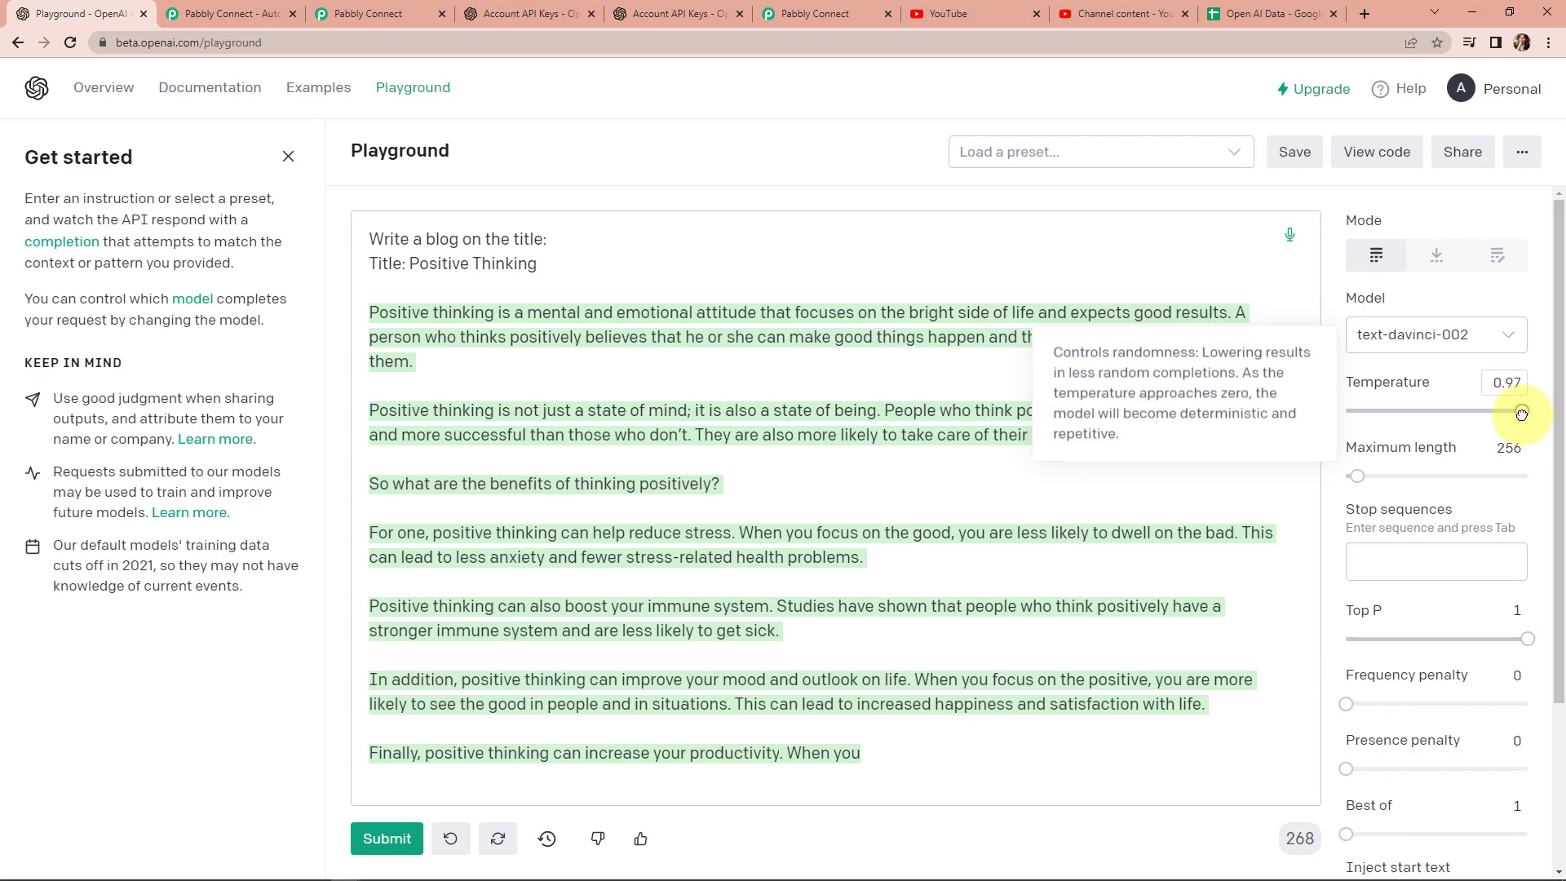
pyautogui.moveTo(1522, 414); pyautogui.dragTo(1478, 413)
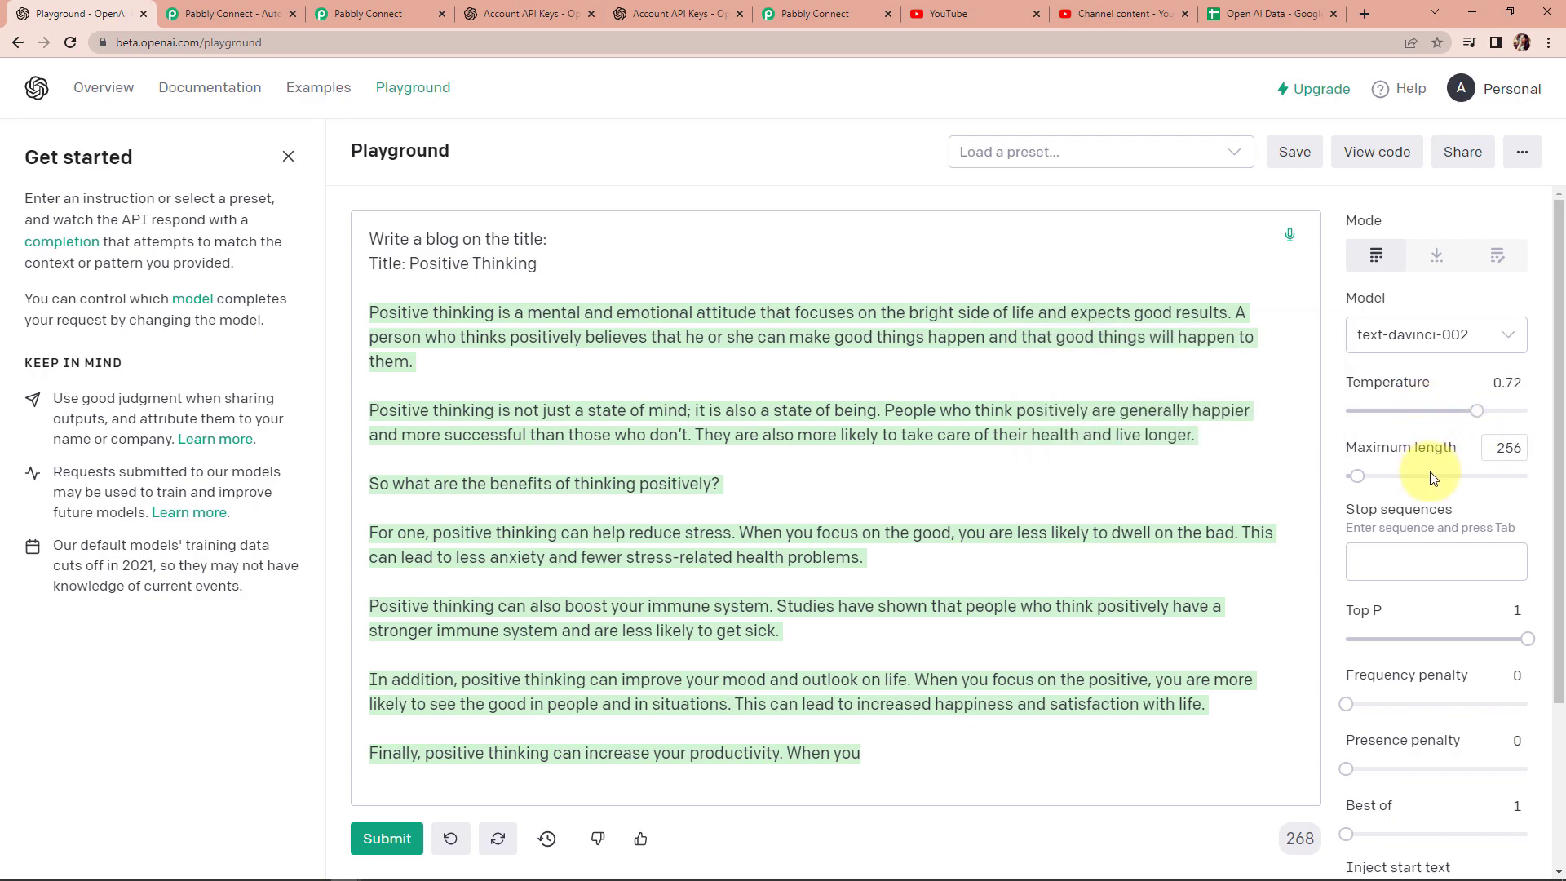
# Try a maximum length of 346 tokens and set it back to 256
pyautogui.scroll(-3, 1433, 455)
pyautogui.moveTo(1401, 230)
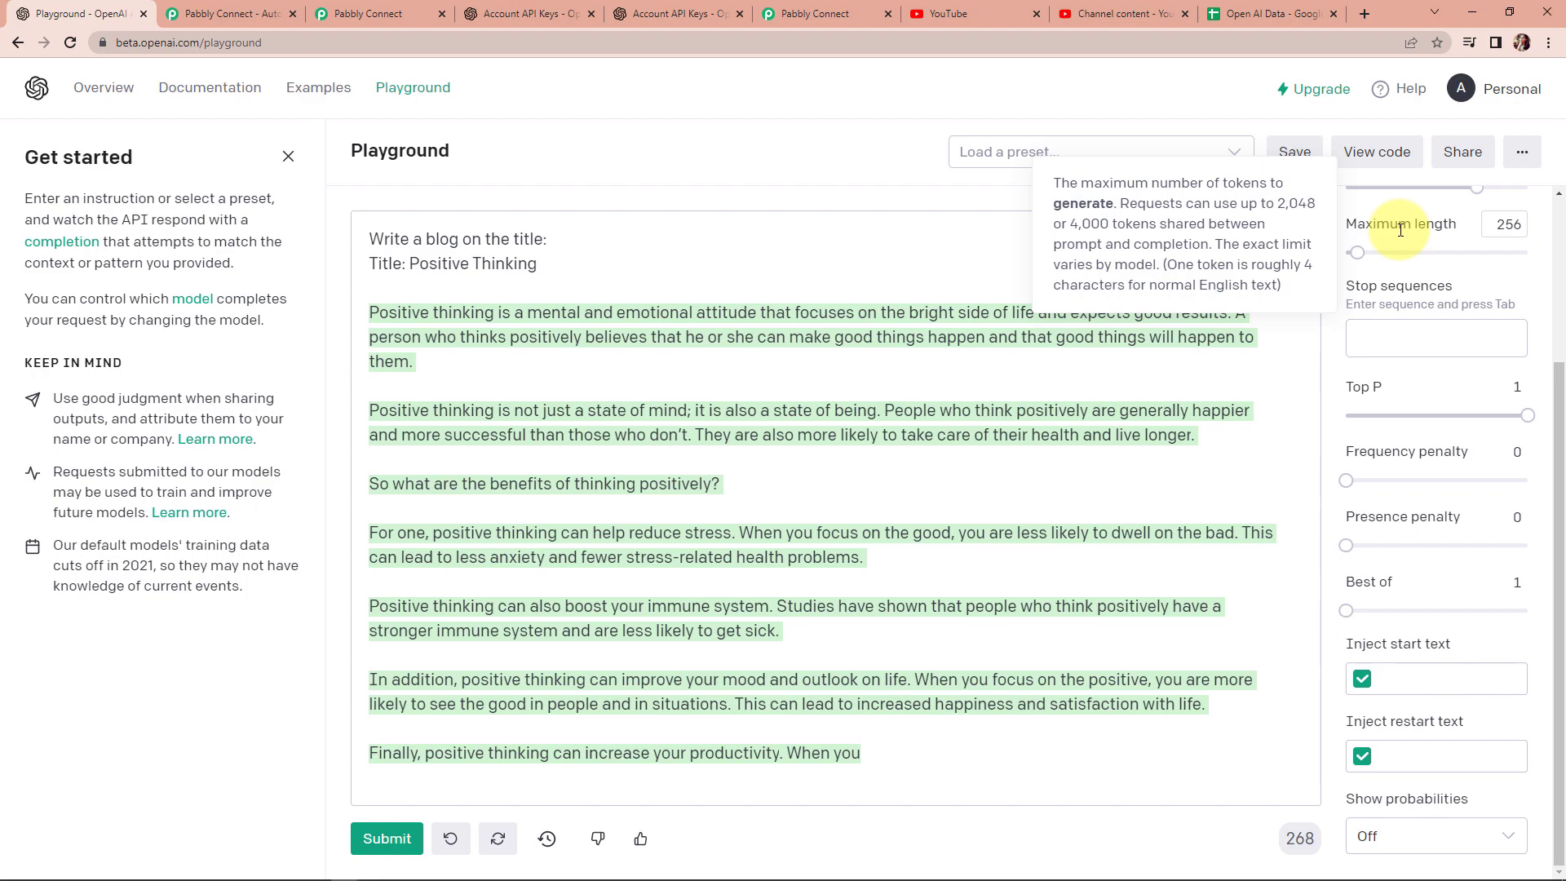
pyautogui.moveTo(1356, 253); pyautogui.dragTo(1361, 258)
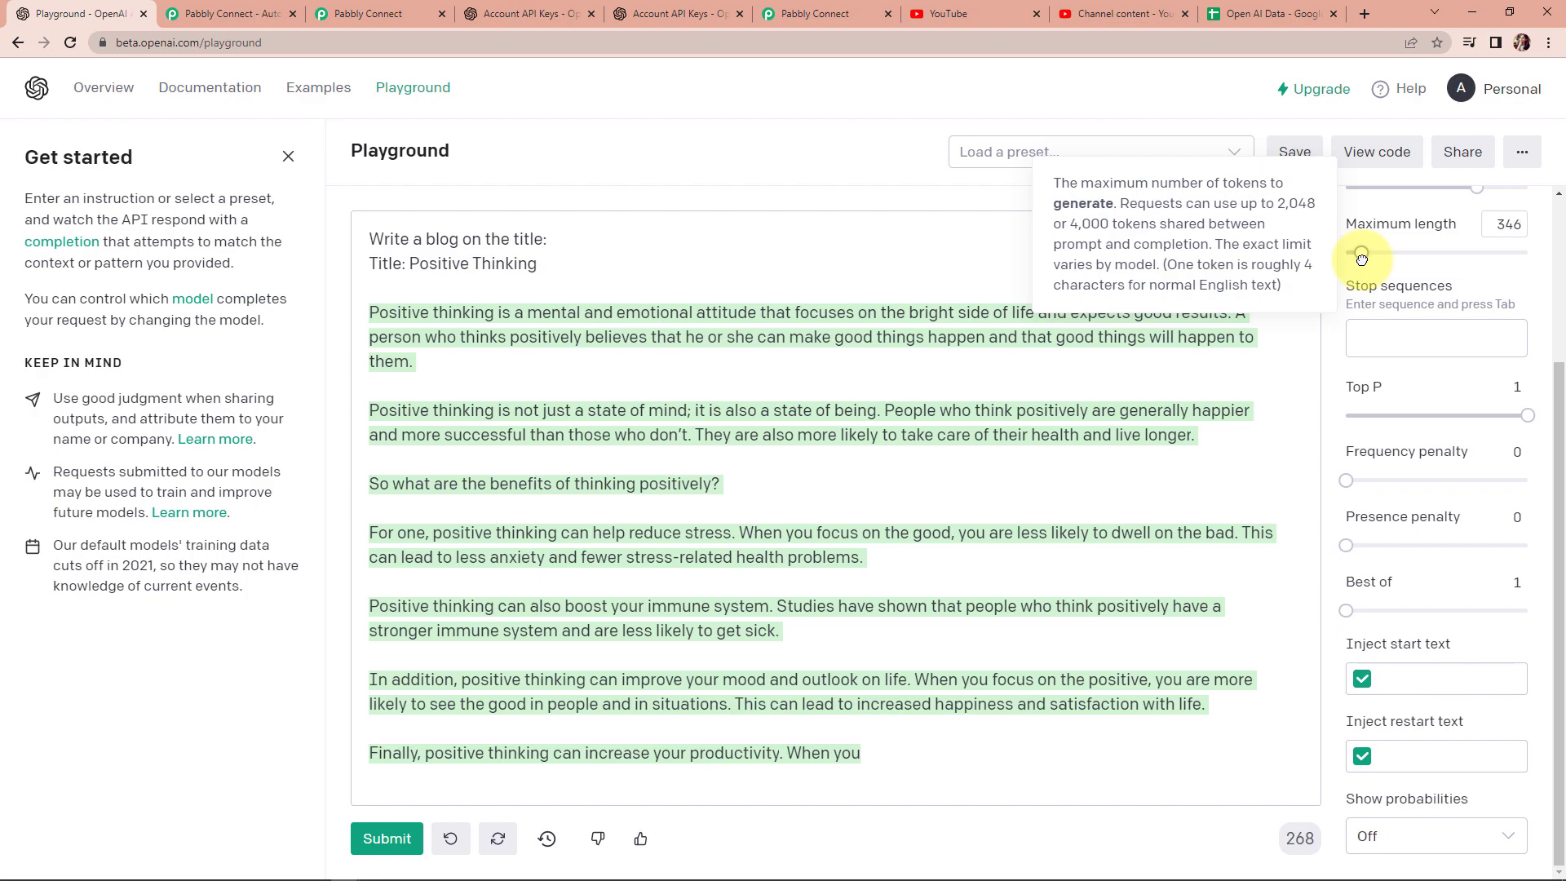
pyautogui.moveTo(1361, 258)
pyautogui.mouseDown()
pyautogui.moveTo(1506, 253)
pyautogui.moveTo(1360, 258)
pyautogui.mouseUp()
pyautogui.write('256')
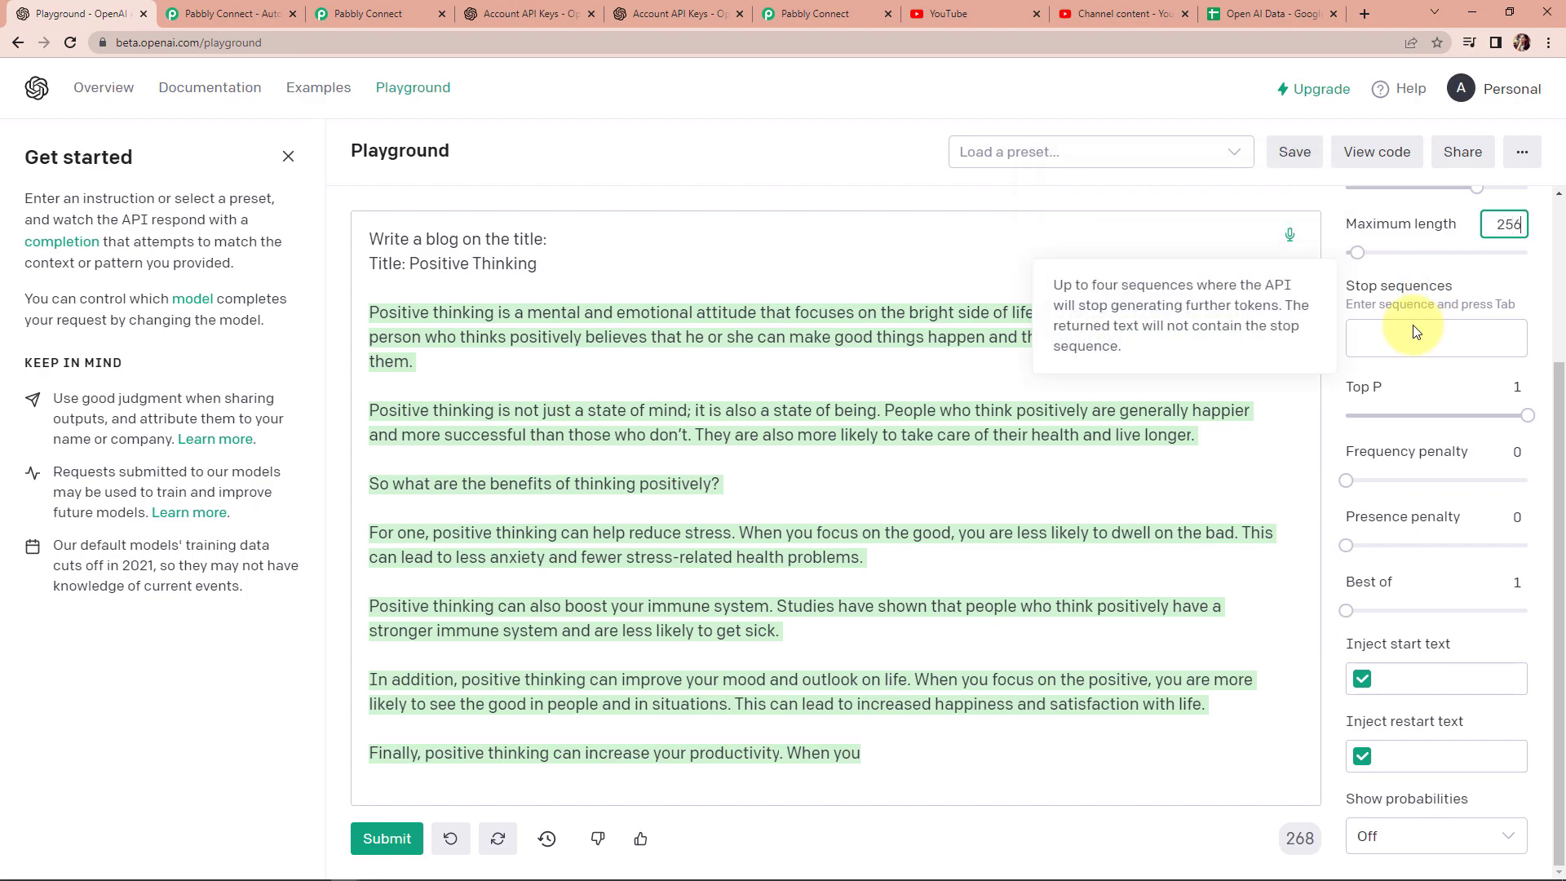
# Add "//##" as a stop sequence for the completion
pyautogui.click(1416, 330)
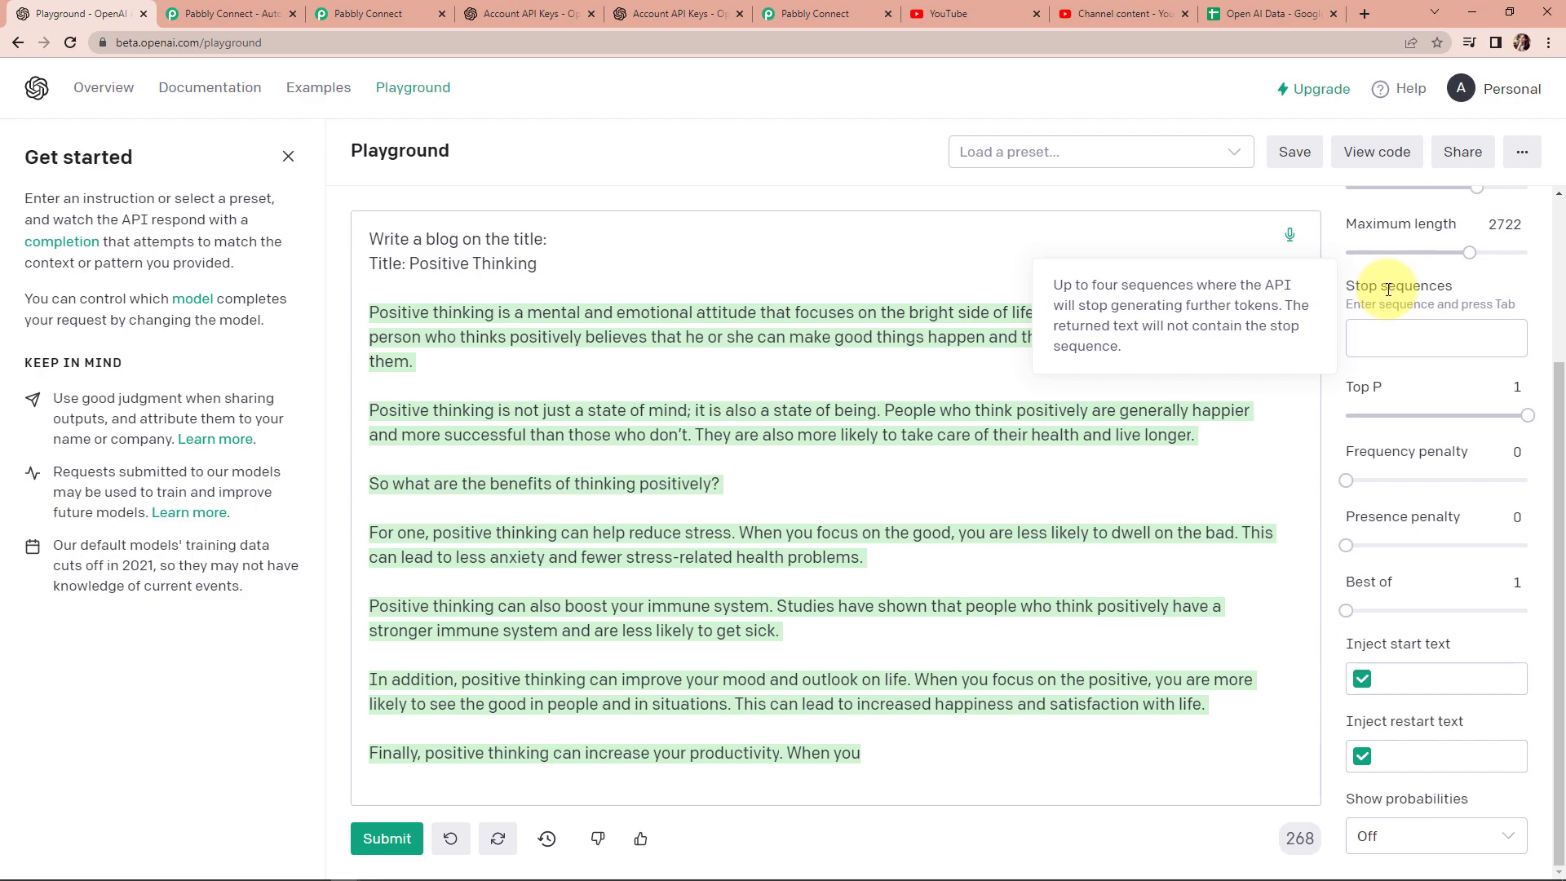
pyautogui.click(1393, 349)
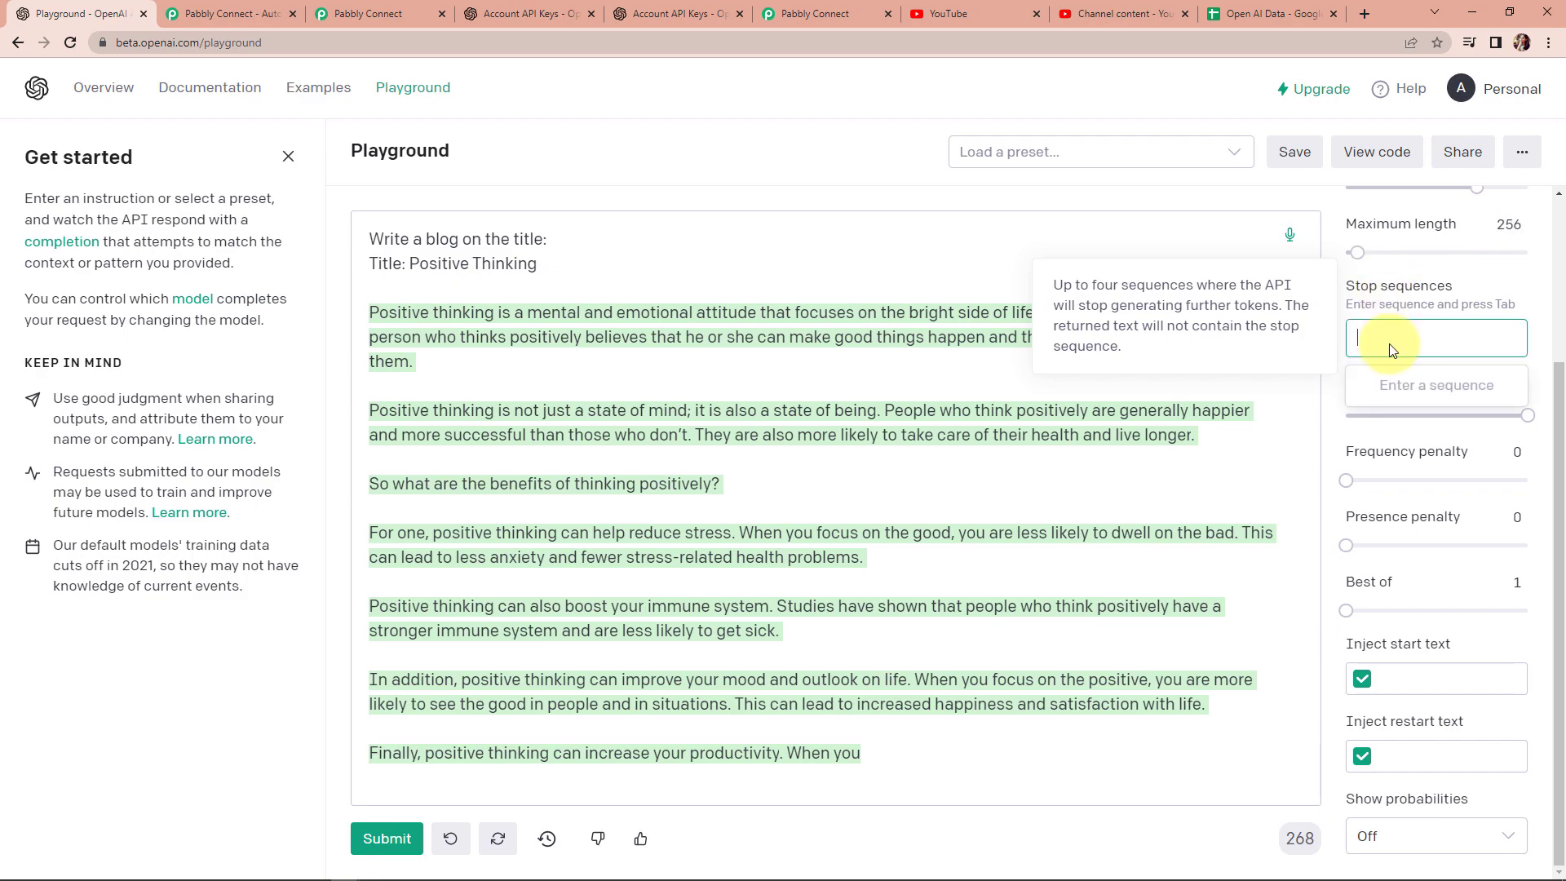
pyautogui.write('//##')
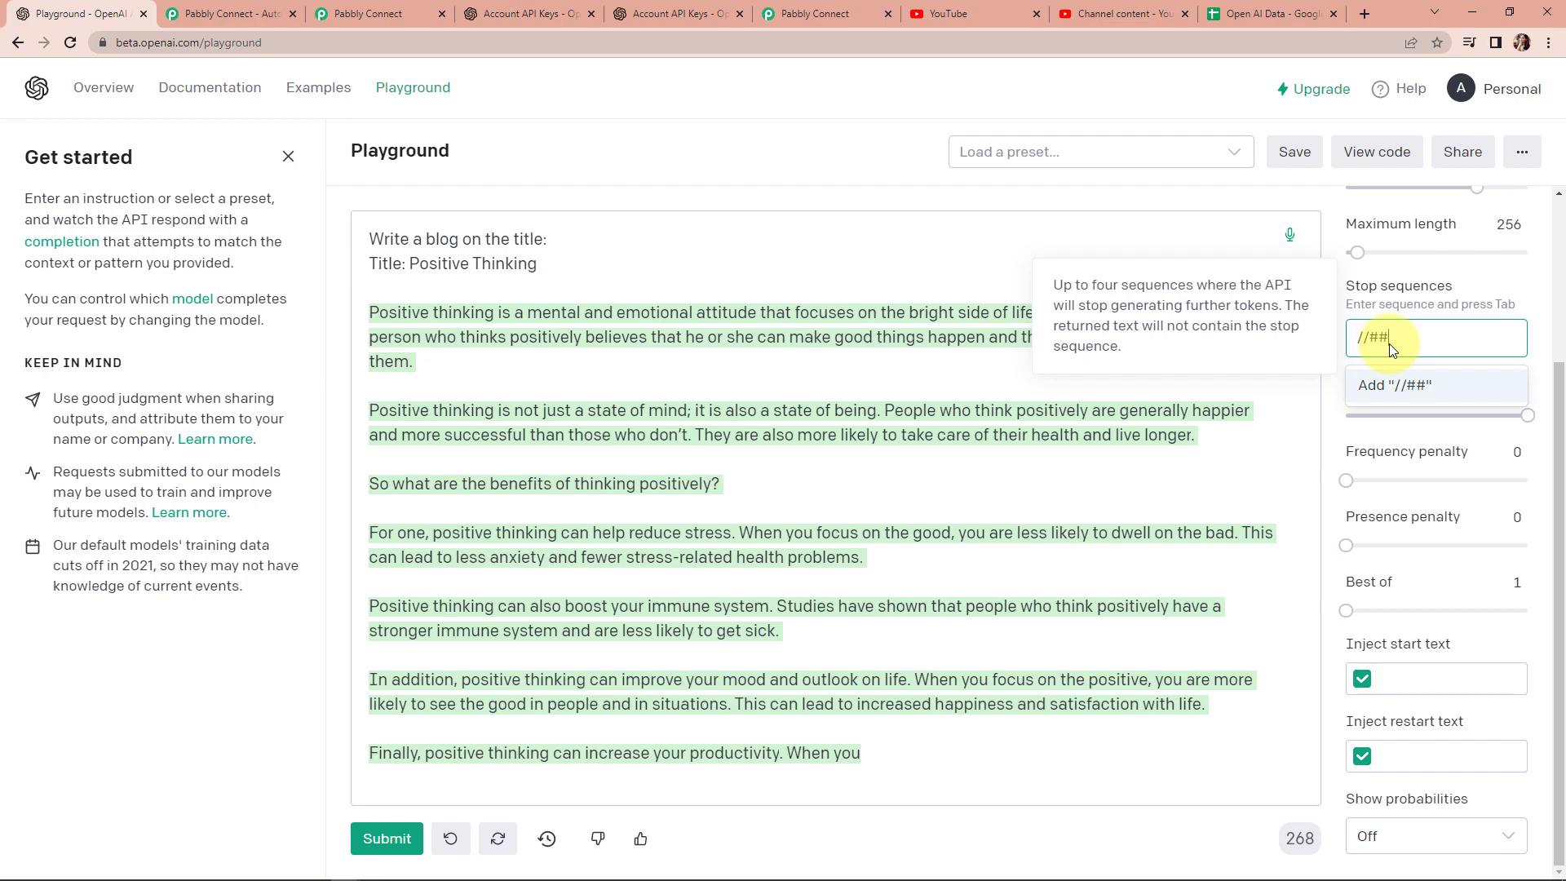
pyautogui.click(1392, 387)
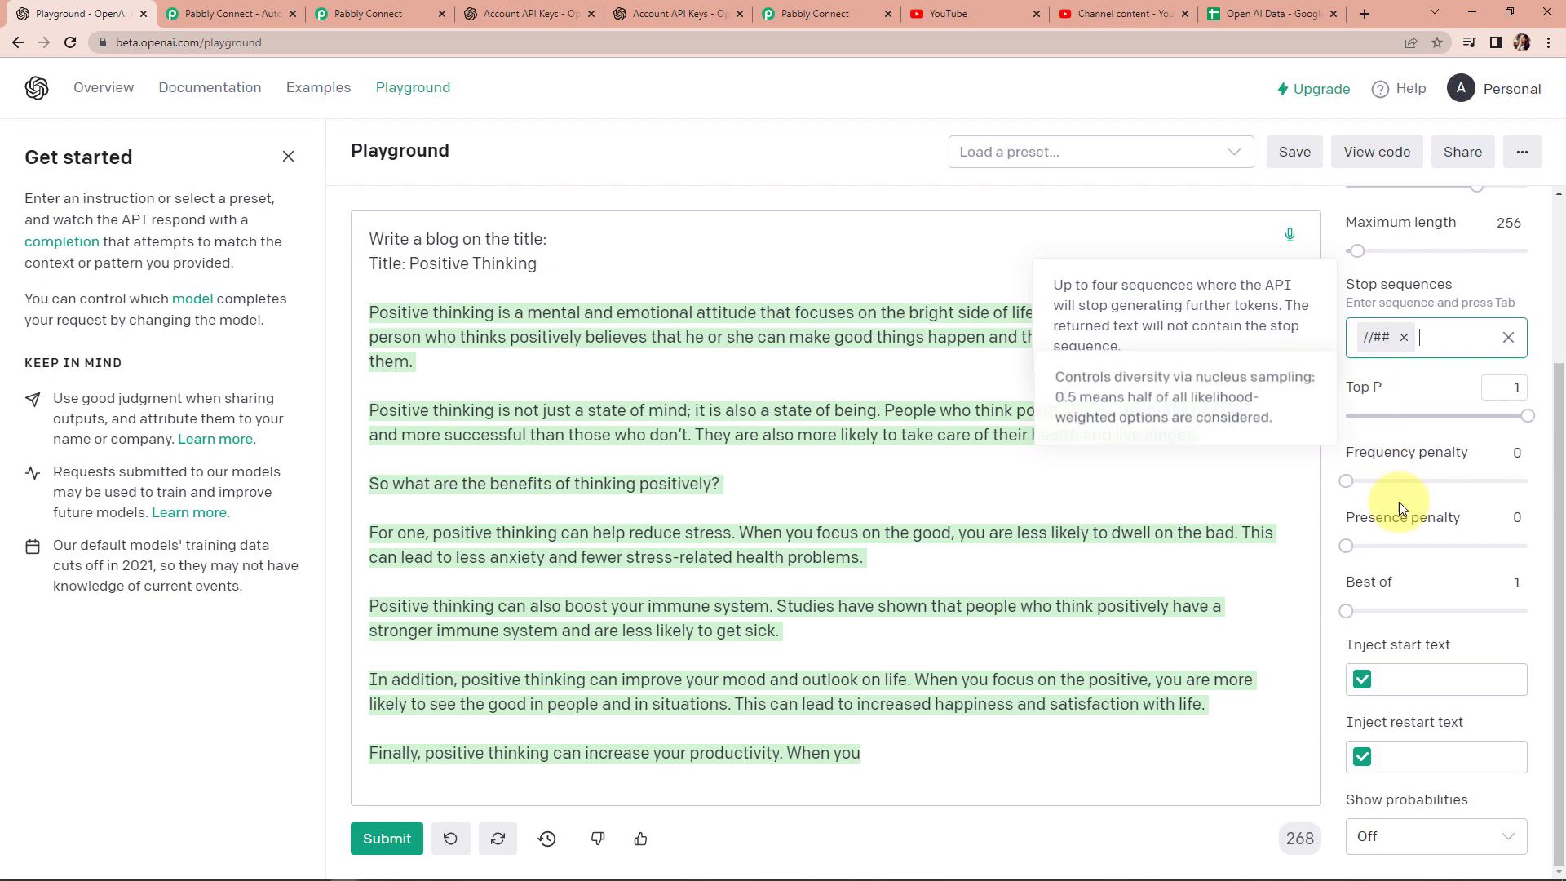
# Examine the explanations of Top P, Frequency penalty, Presence penalty and Best of in the Playground settings
pyautogui.moveTo(1367, 388)
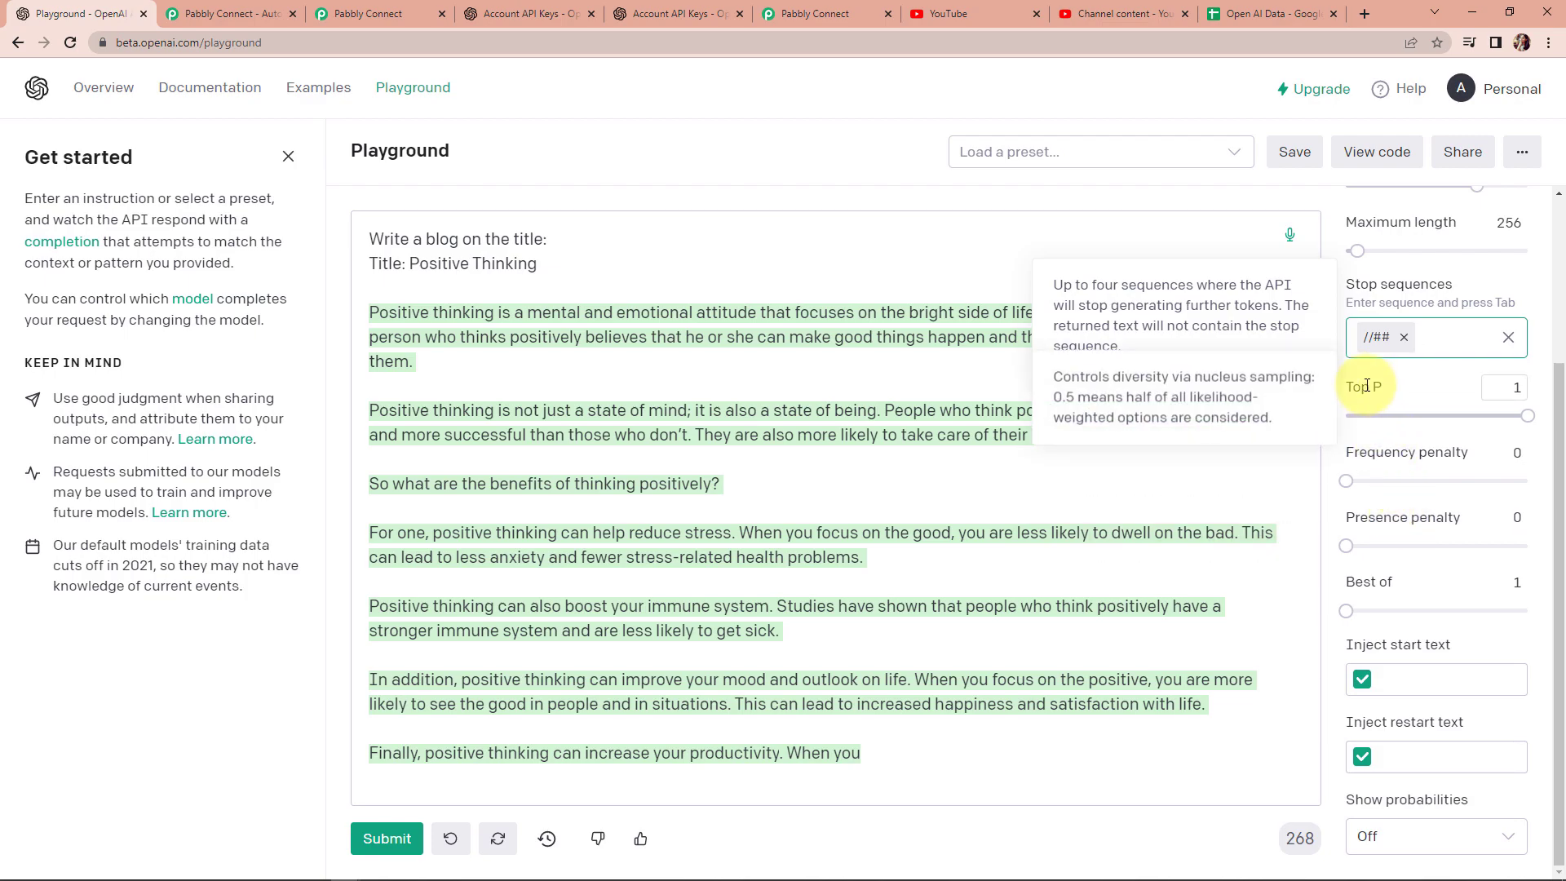
pyautogui.moveTo(1381, 454)
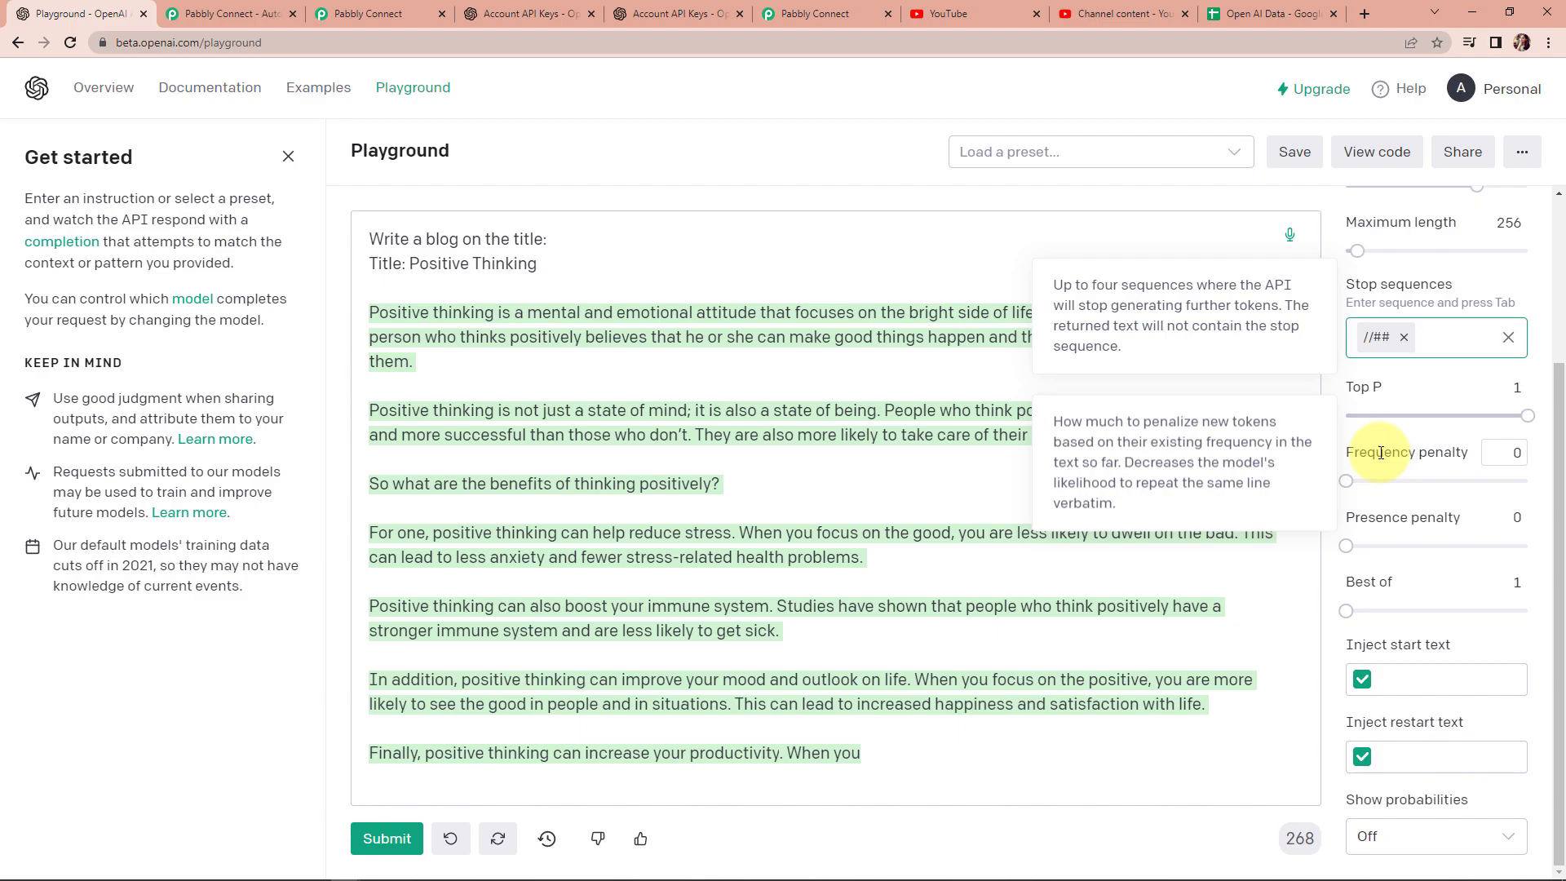
pyautogui.moveTo(1414, 516)
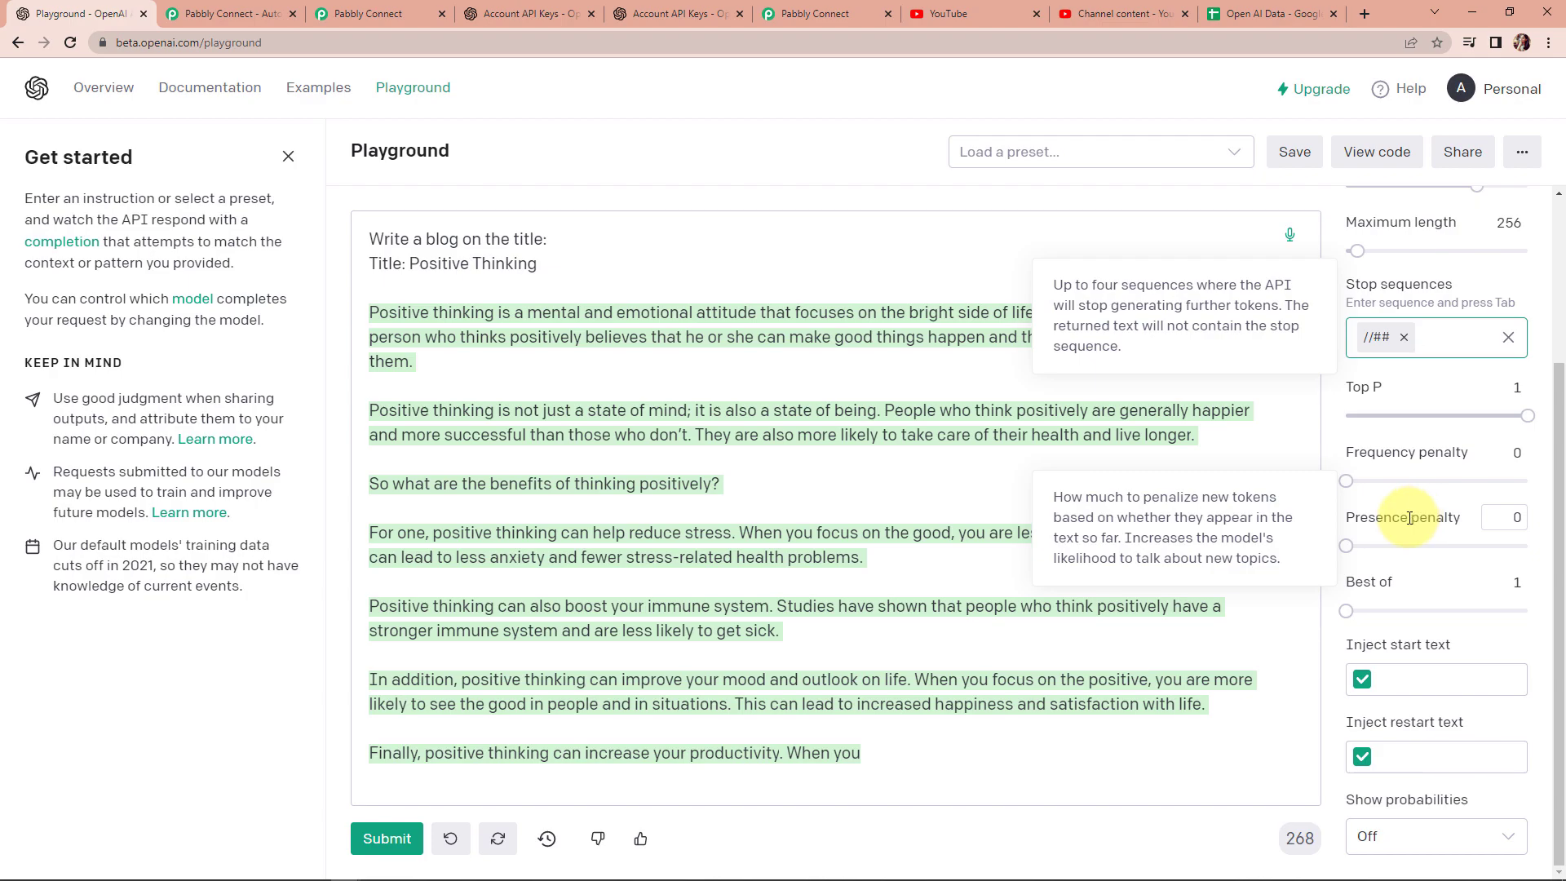
pyautogui.click(1514, 454)
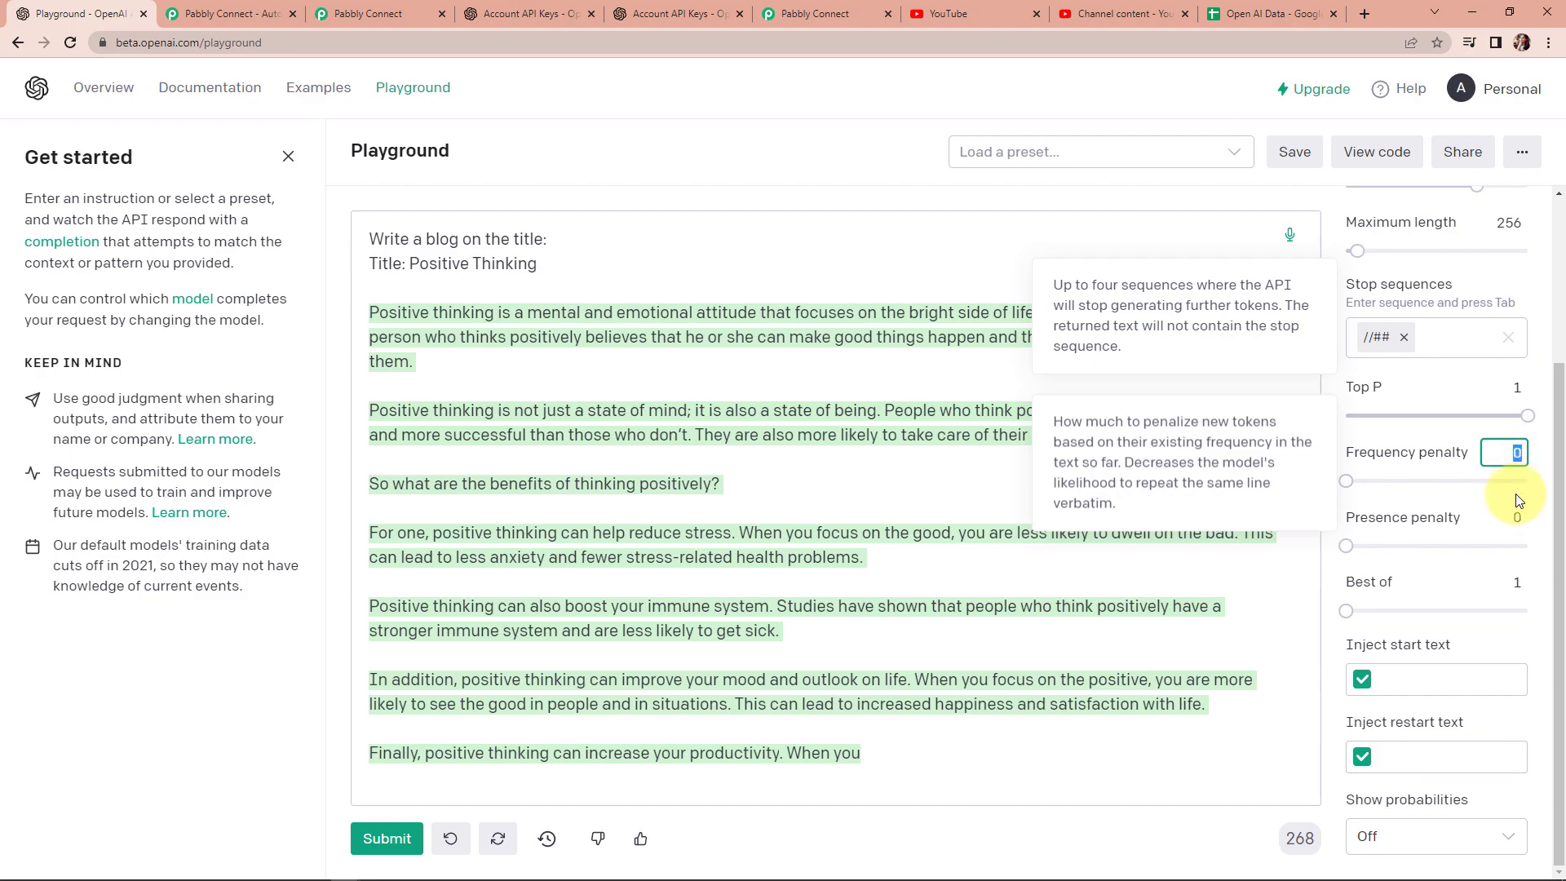
pyautogui.moveTo(1351, 580)
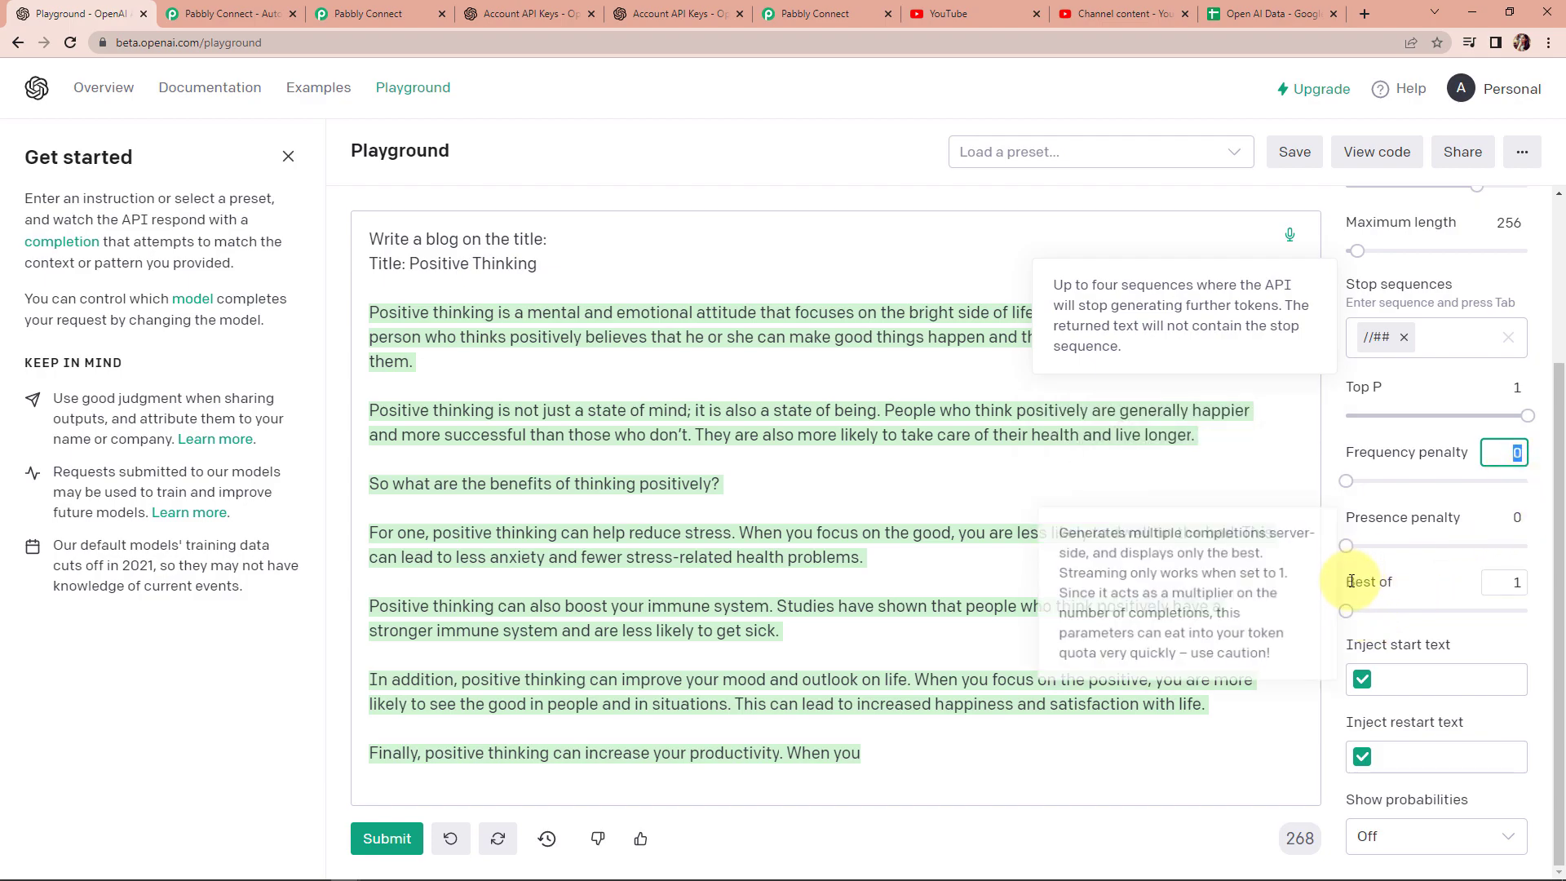
pyautogui.click(1509, 582)
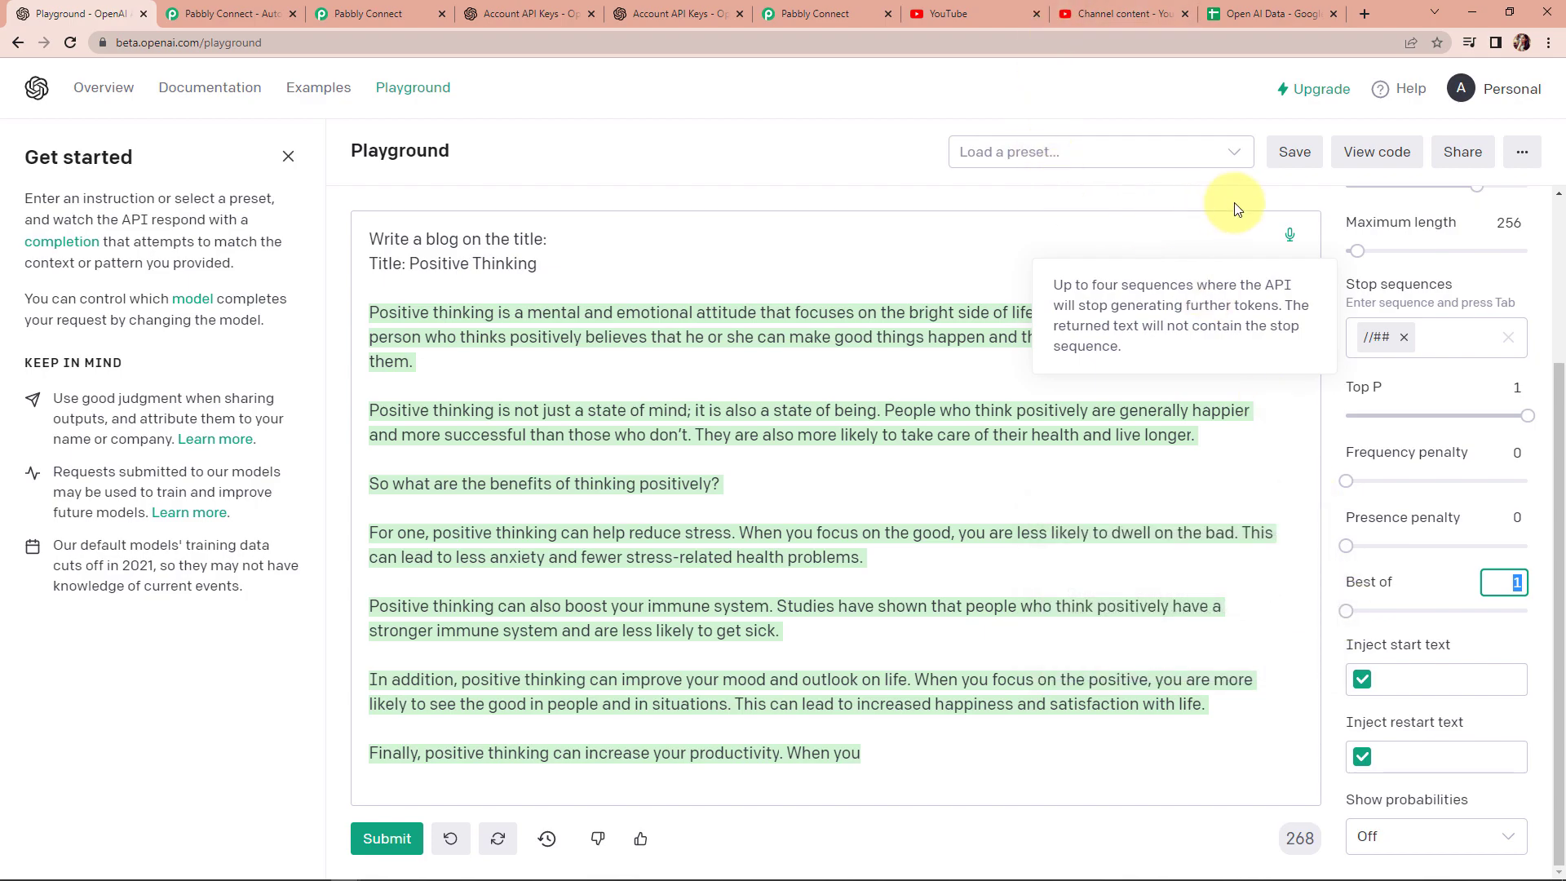
# Inspect the prompt parameter in the Playground's request code and highlight the two-line blog prompt above the generated text
pyautogui.click(1365, 156)
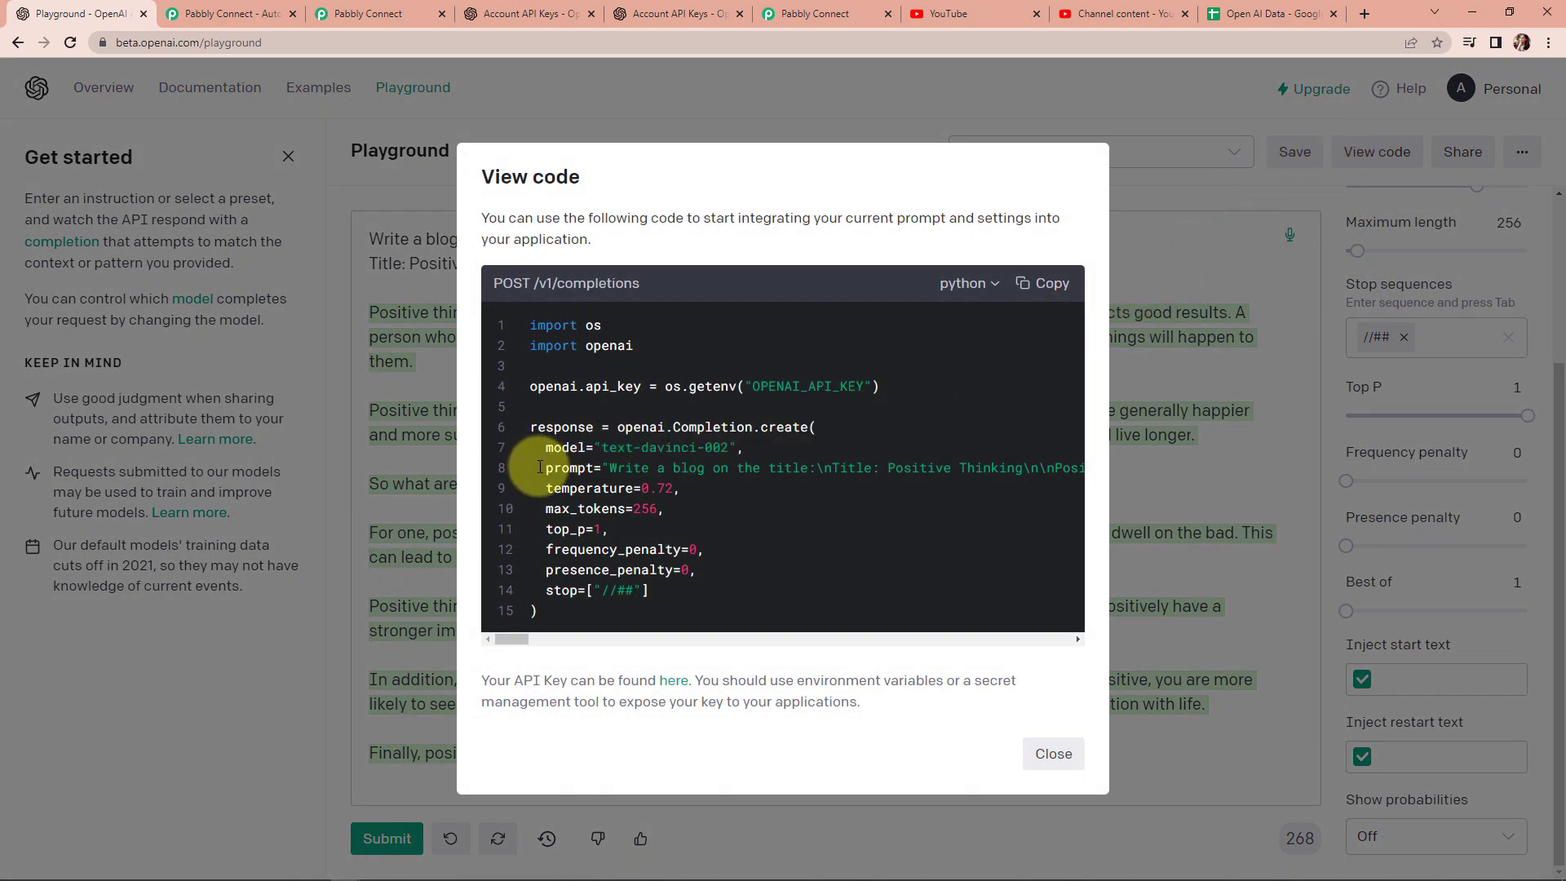
pyautogui.moveTo(545, 468); pyautogui.dragTo(594, 471)
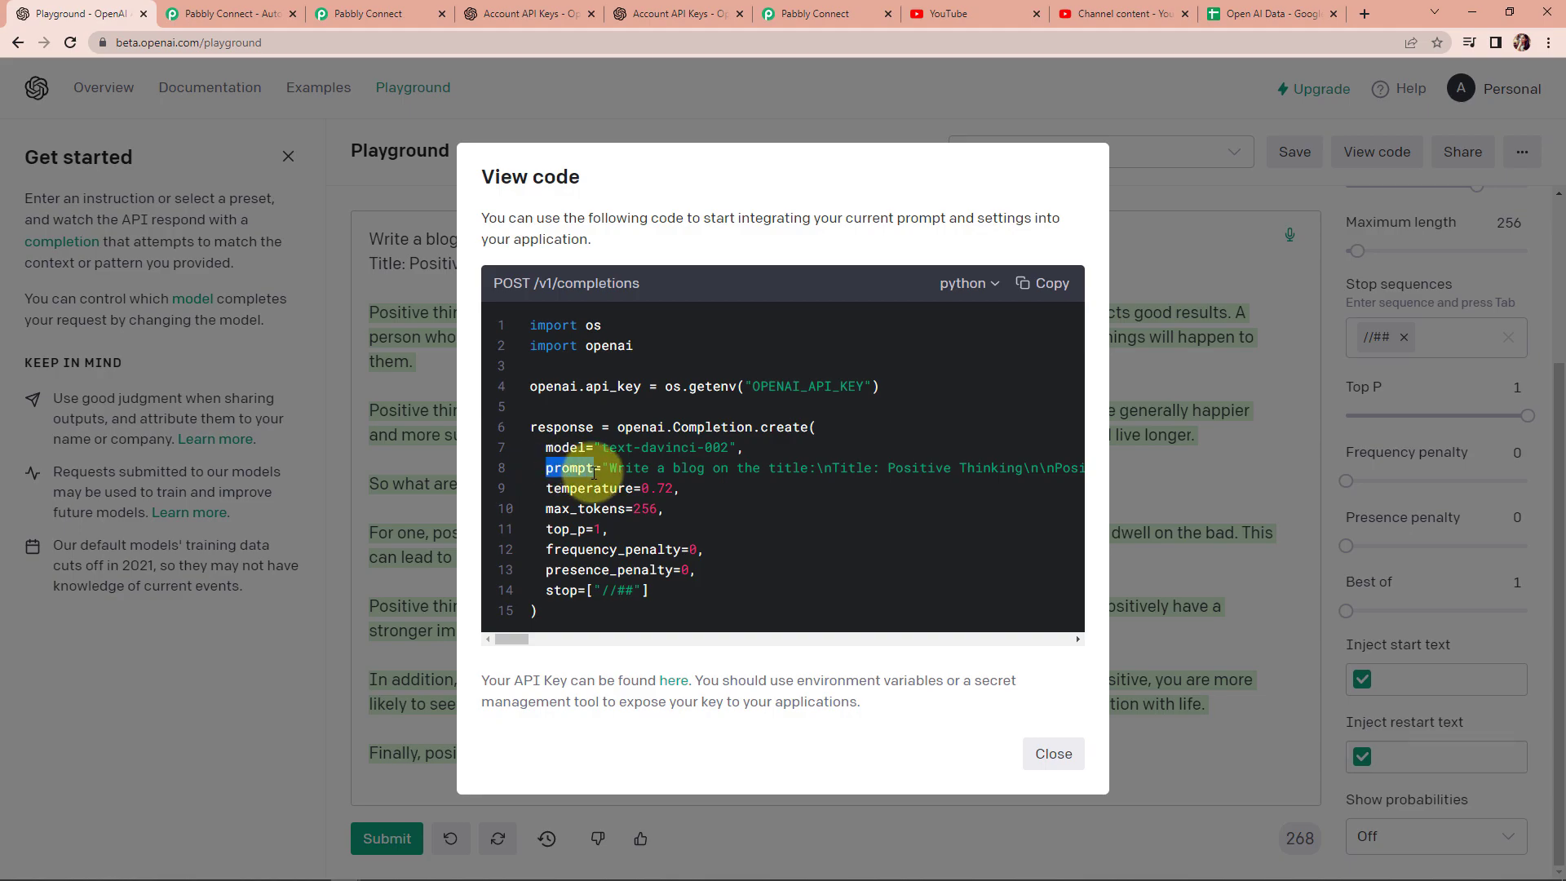
pyautogui.click(1174, 253)
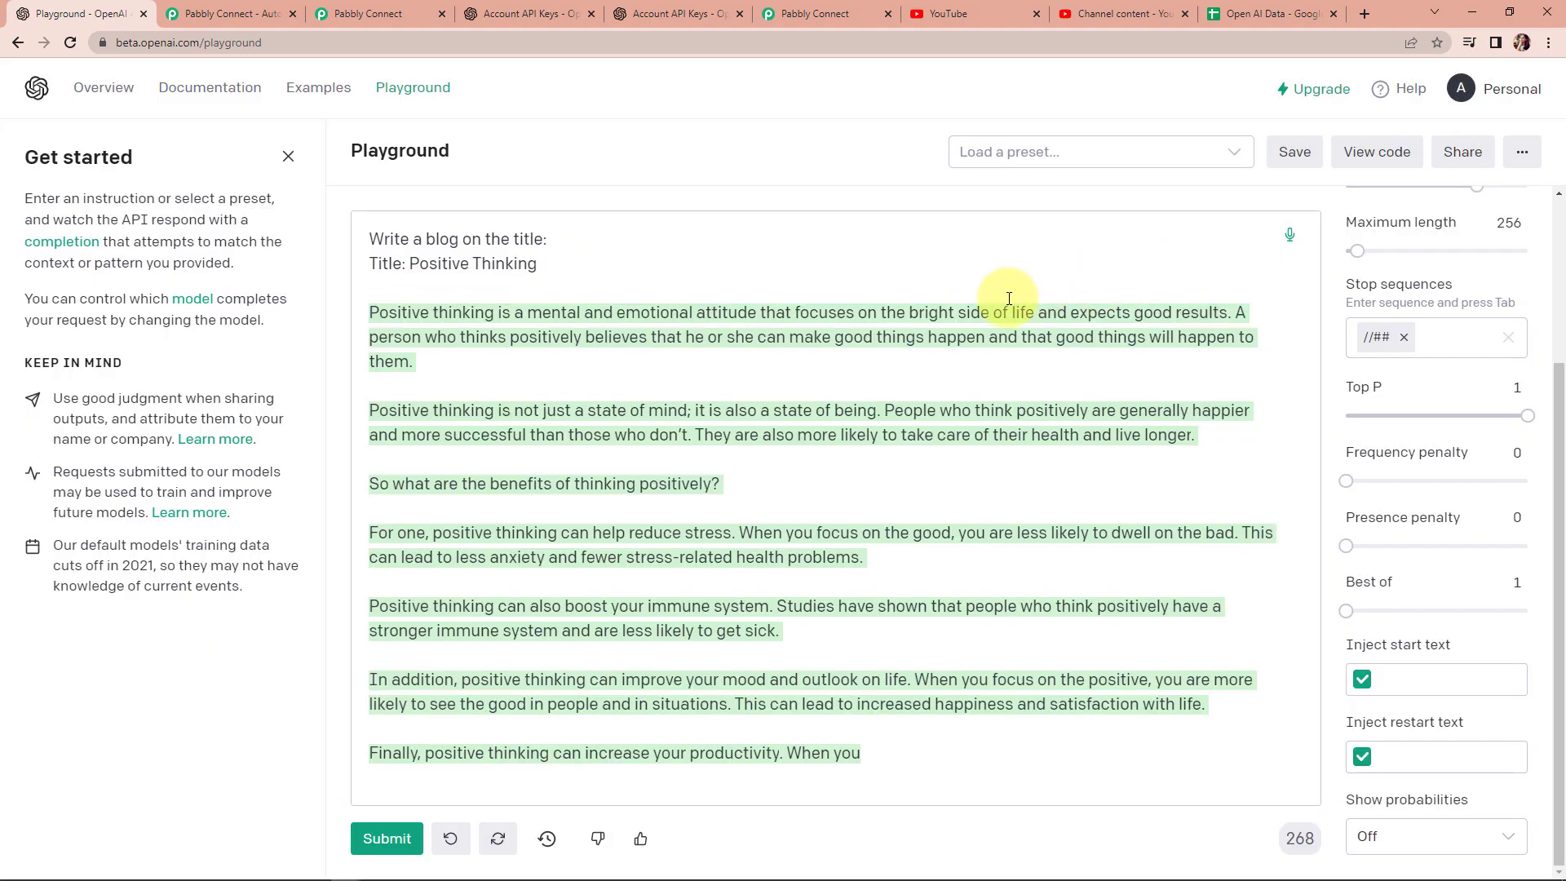
pyautogui.moveTo(364, 312); pyautogui.dragTo(937, 783)
pyautogui.moveTo(538, 264); pyautogui.dragTo(354, 218)
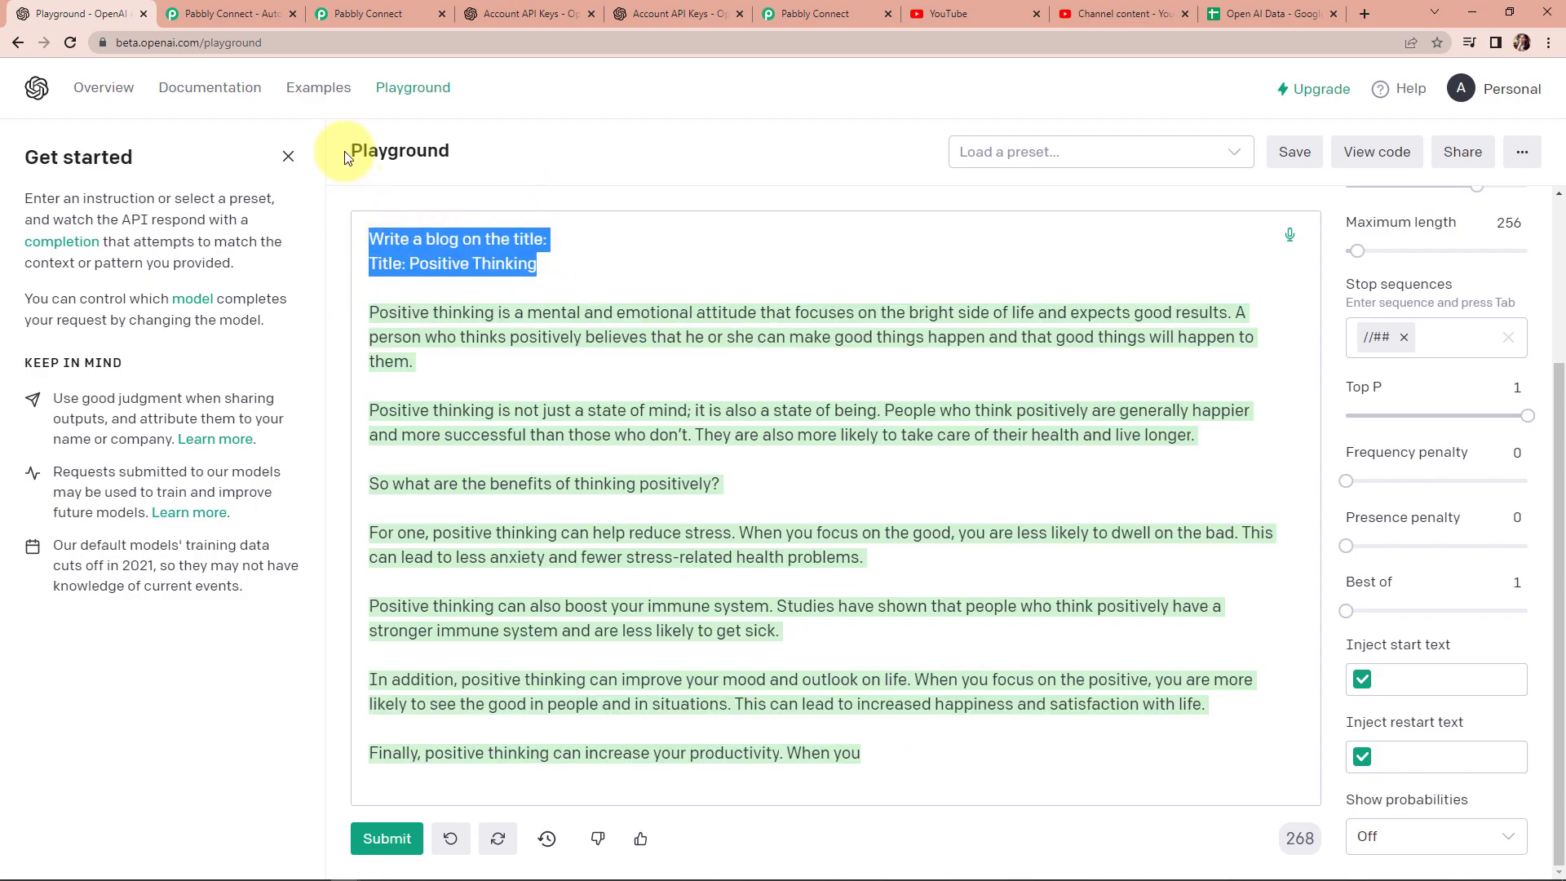
# Switch to the Pabbly Connect workflow and enter "Write a blog on:" followed by "Title:" on a new line as the OpenAI prompt
pyautogui.click(360, 16)
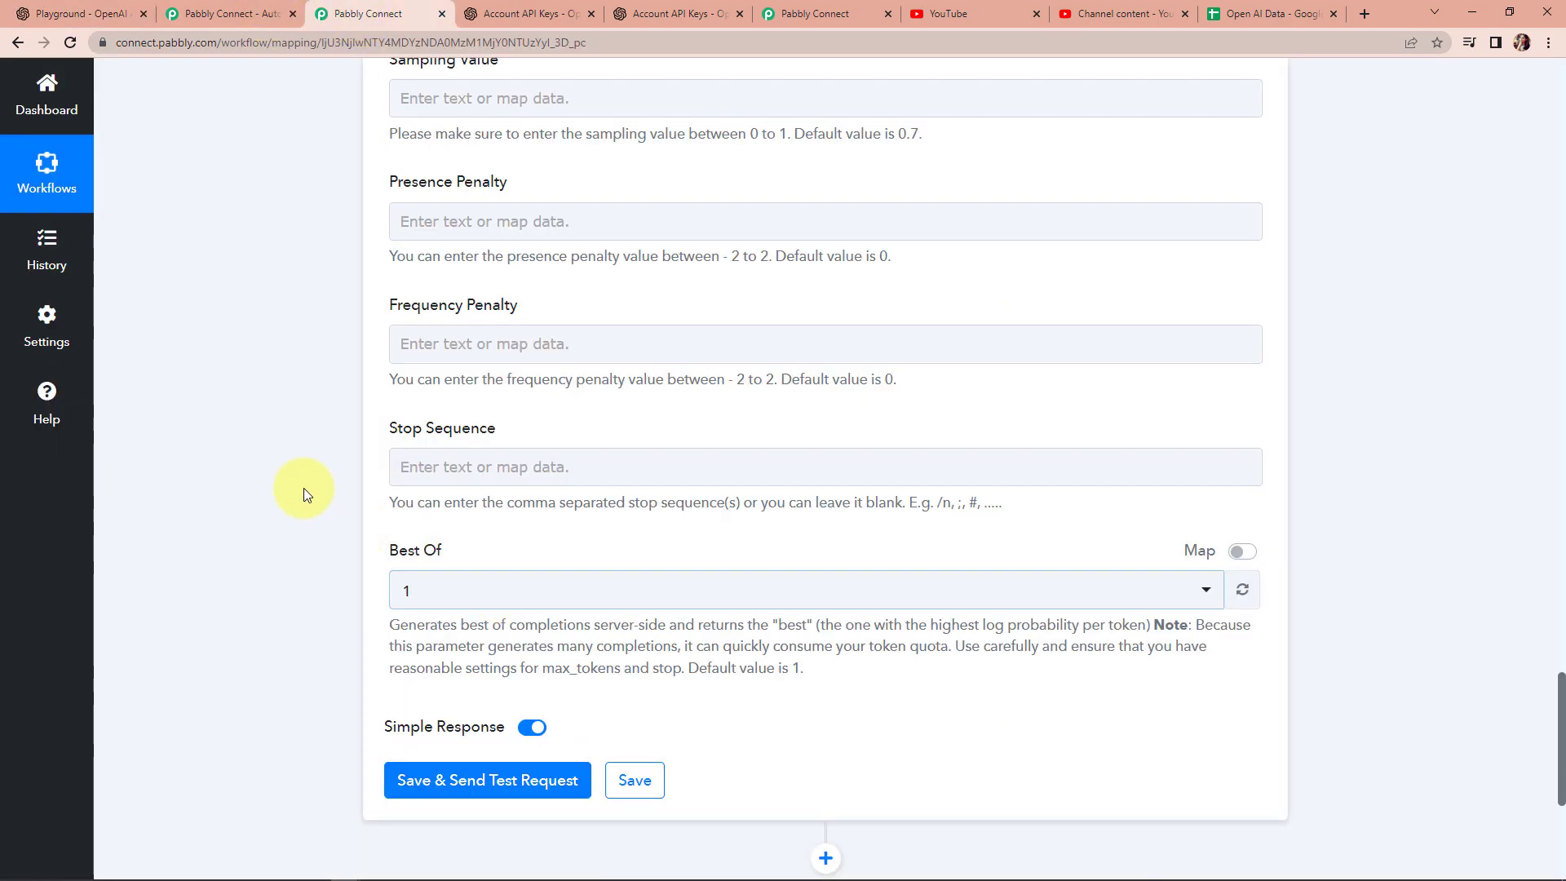
pyautogui.scroll(6, 282, 467)
pyautogui.scroll(2, 282, 466)
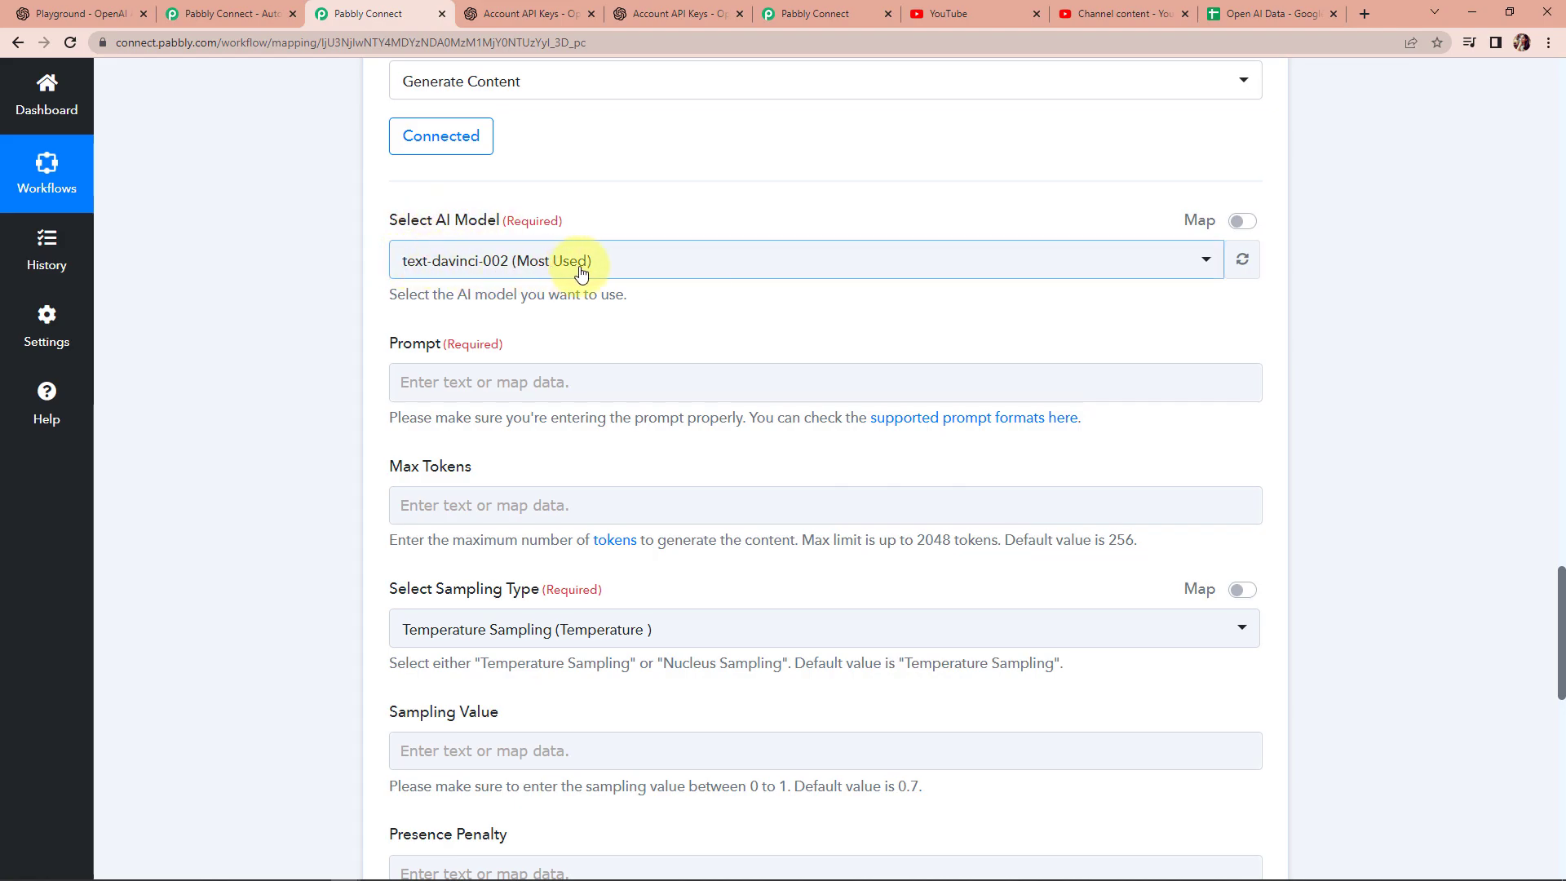
pyautogui.scroll(1, 421, 194)
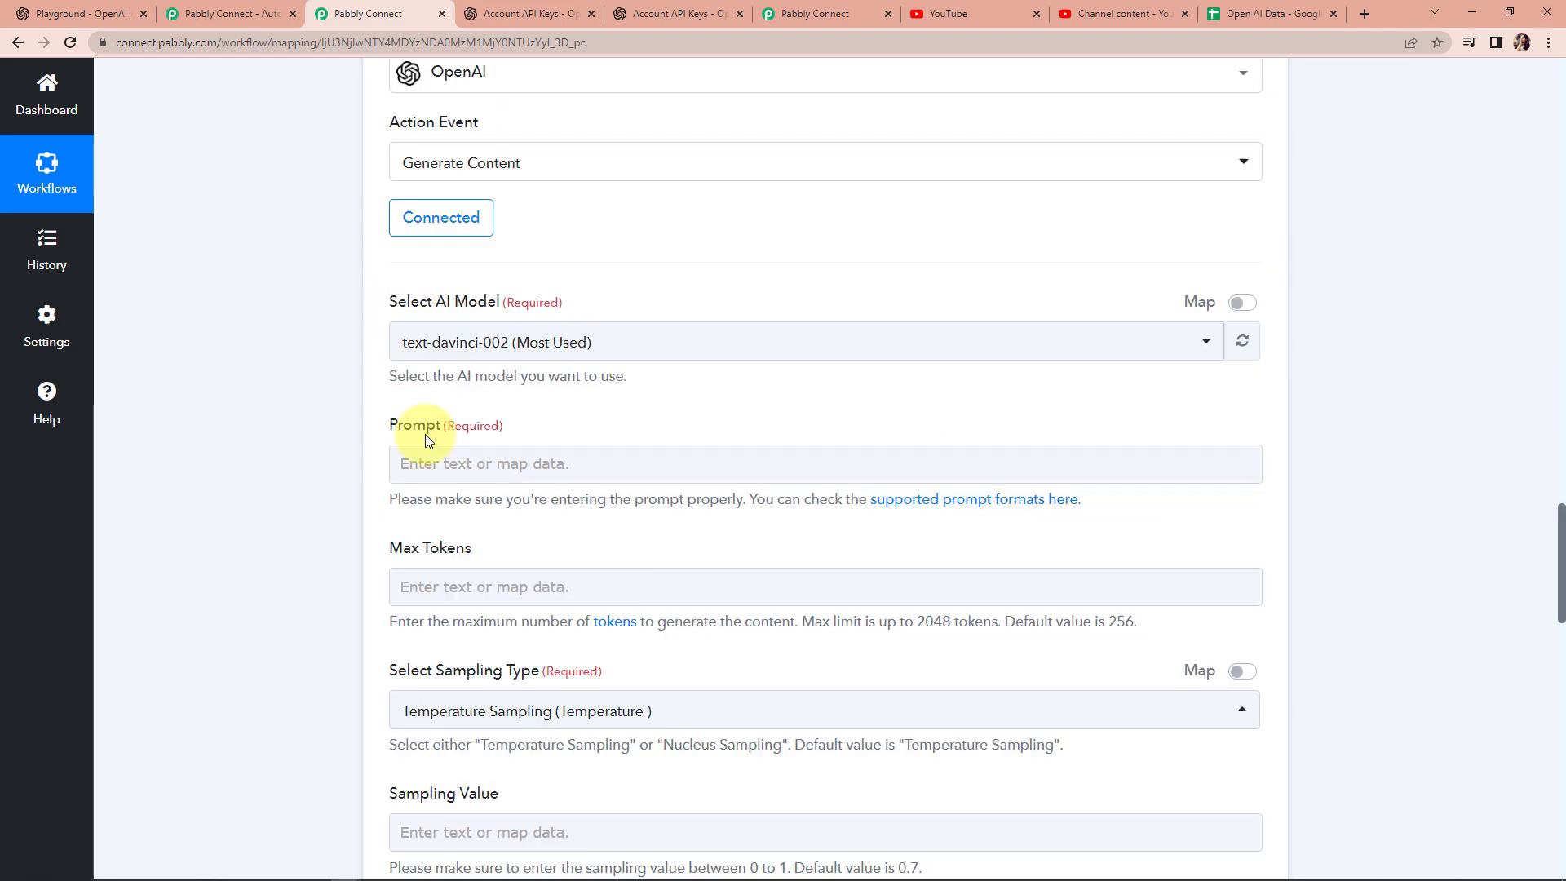
pyautogui.click(416, 461)
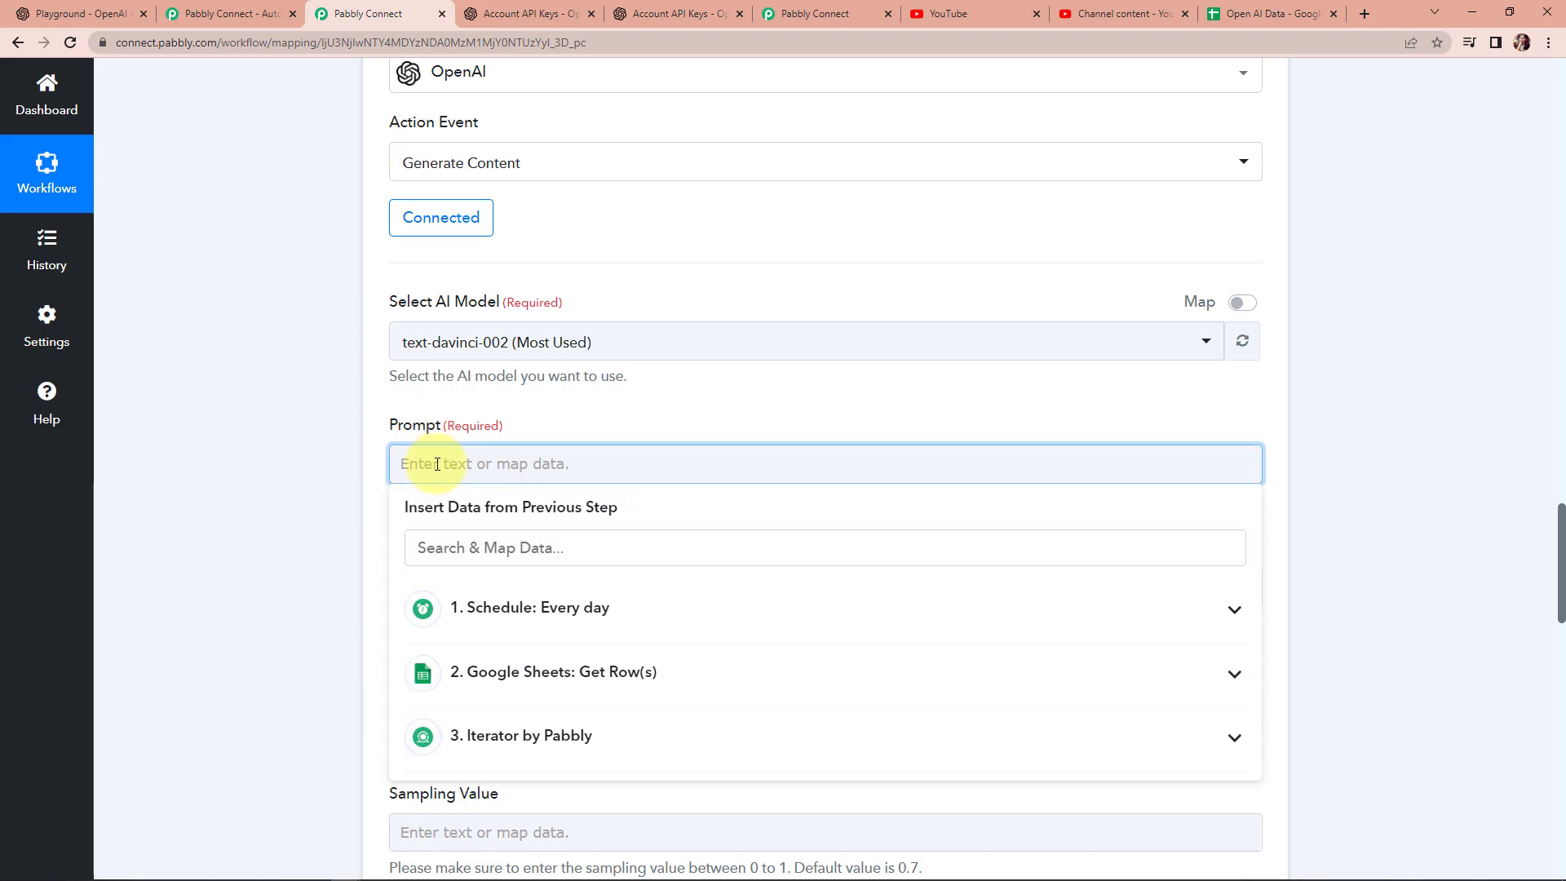
pyautogui.click(320, 463)
pyautogui.click(424, 469)
pyautogui.write('Write a b')
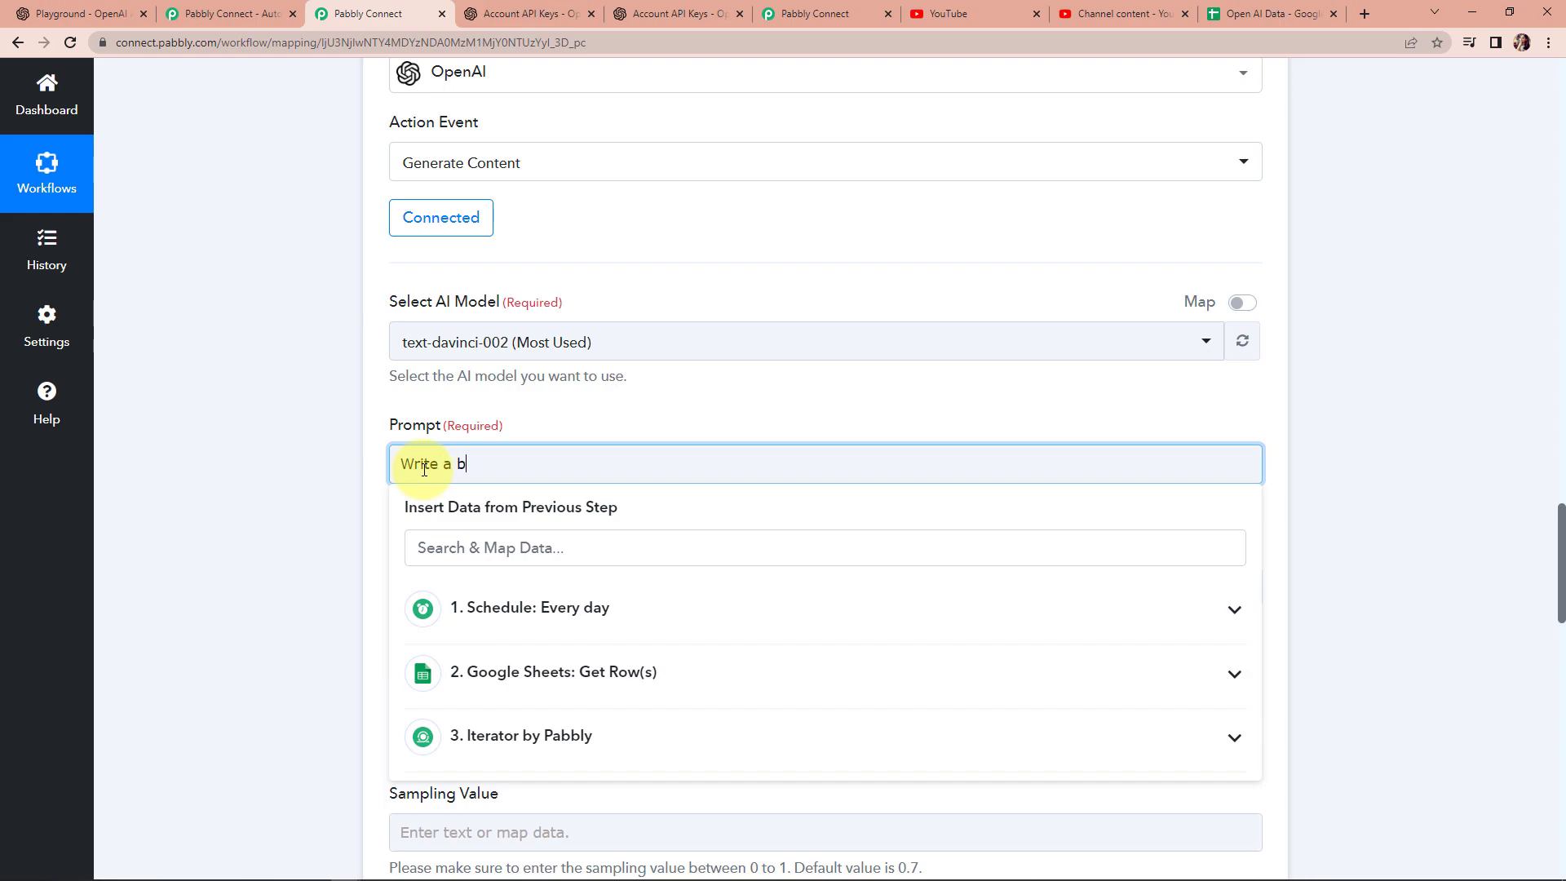
pyautogui.write('log on:')
pyautogui.press('Return')
pyautogui.write('Title:')
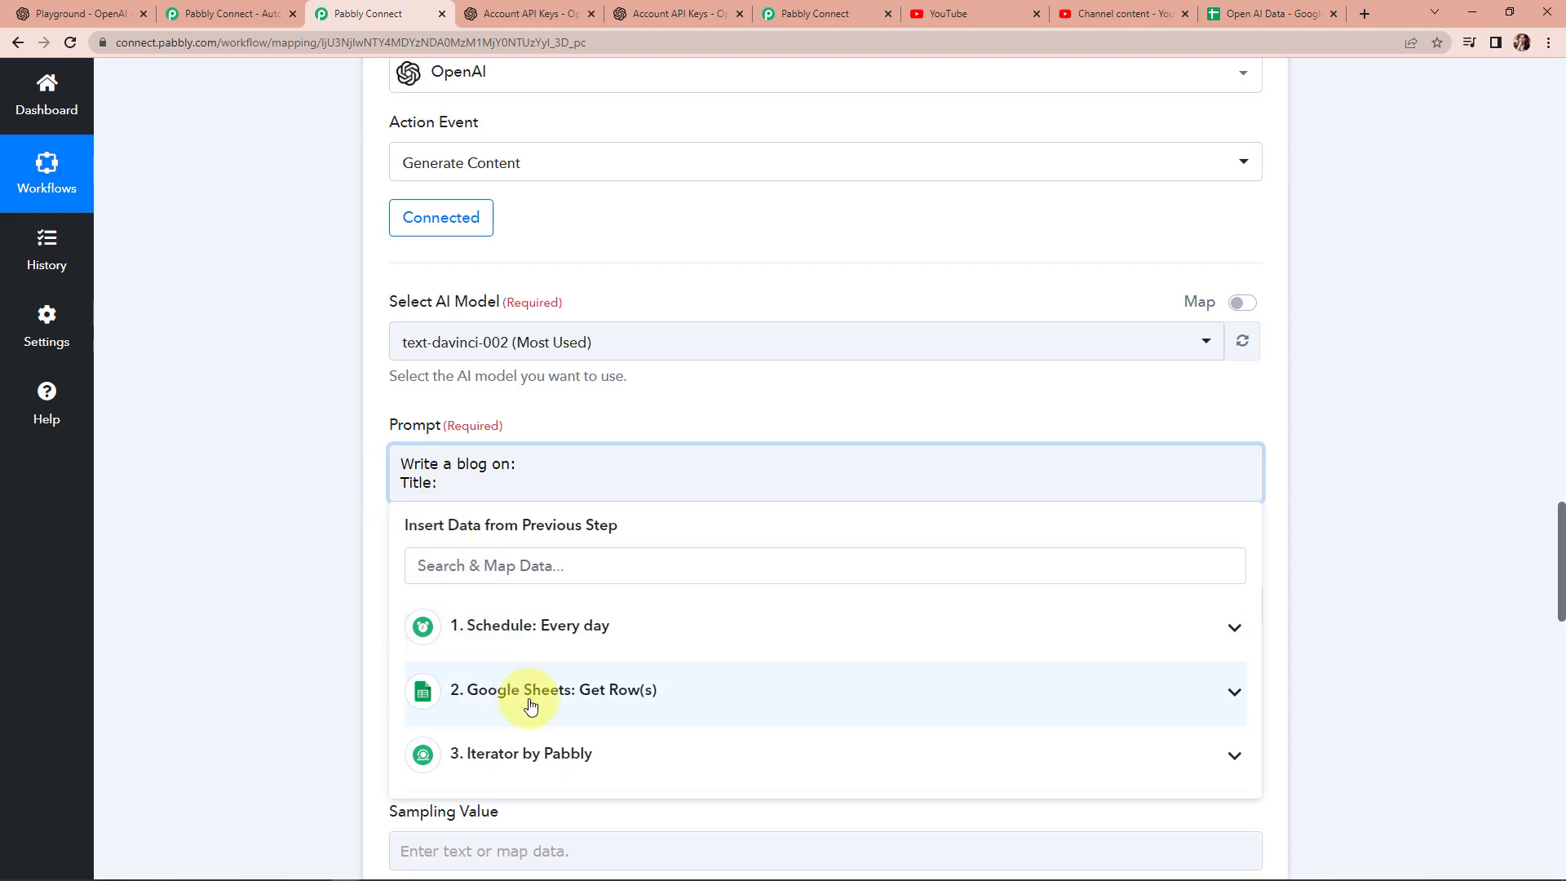
# Map the Blog Titles value from the Iterator by Pabbly step after "Title:" in the prompt
pyautogui.click(546, 751)
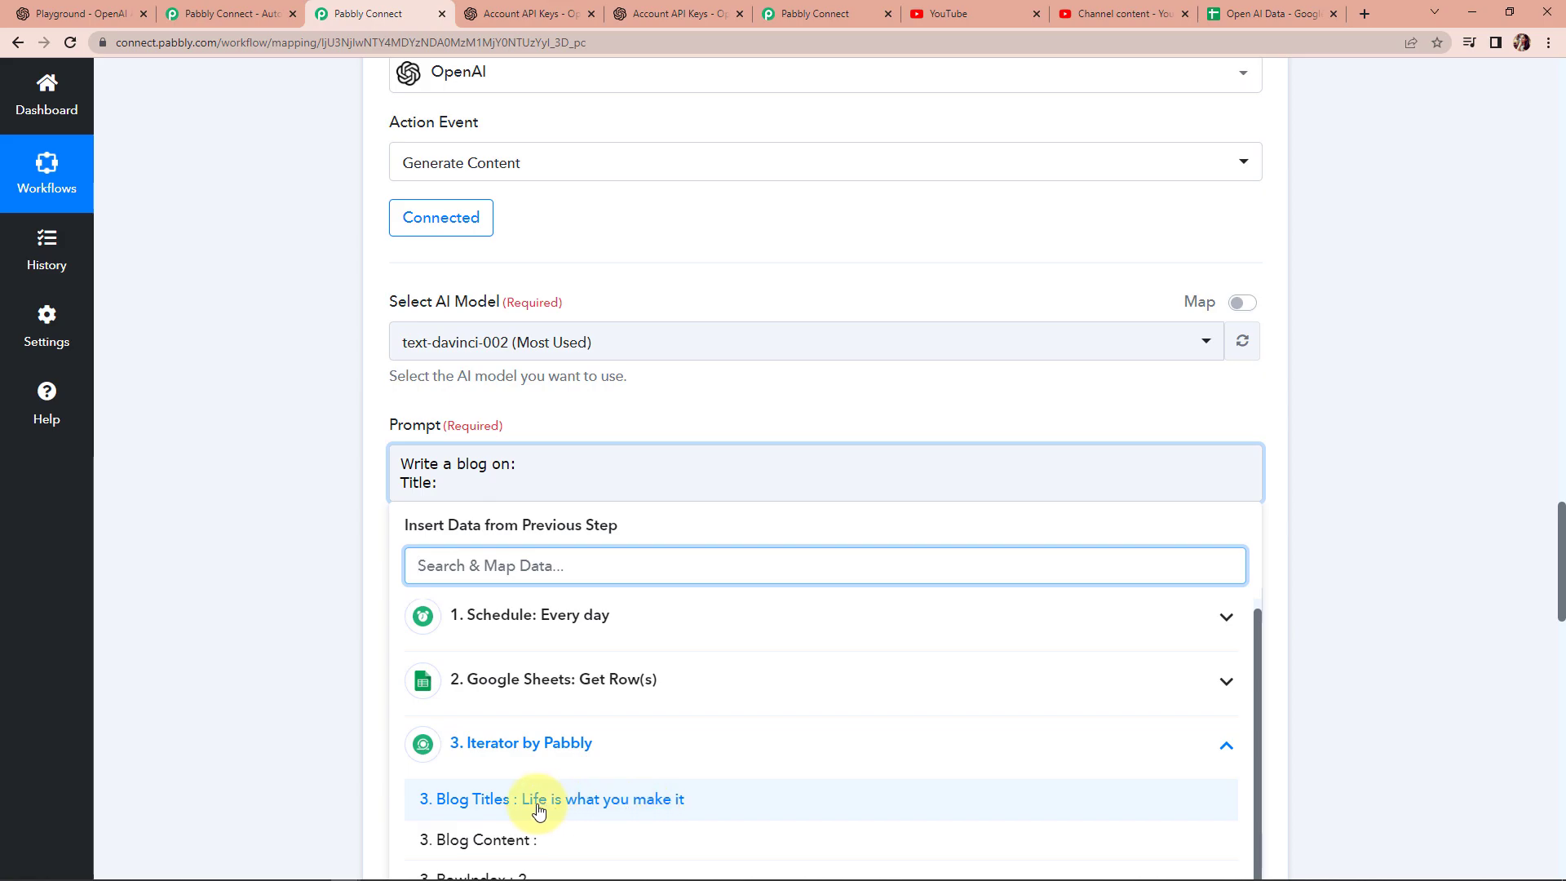
pyautogui.click(688, 807)
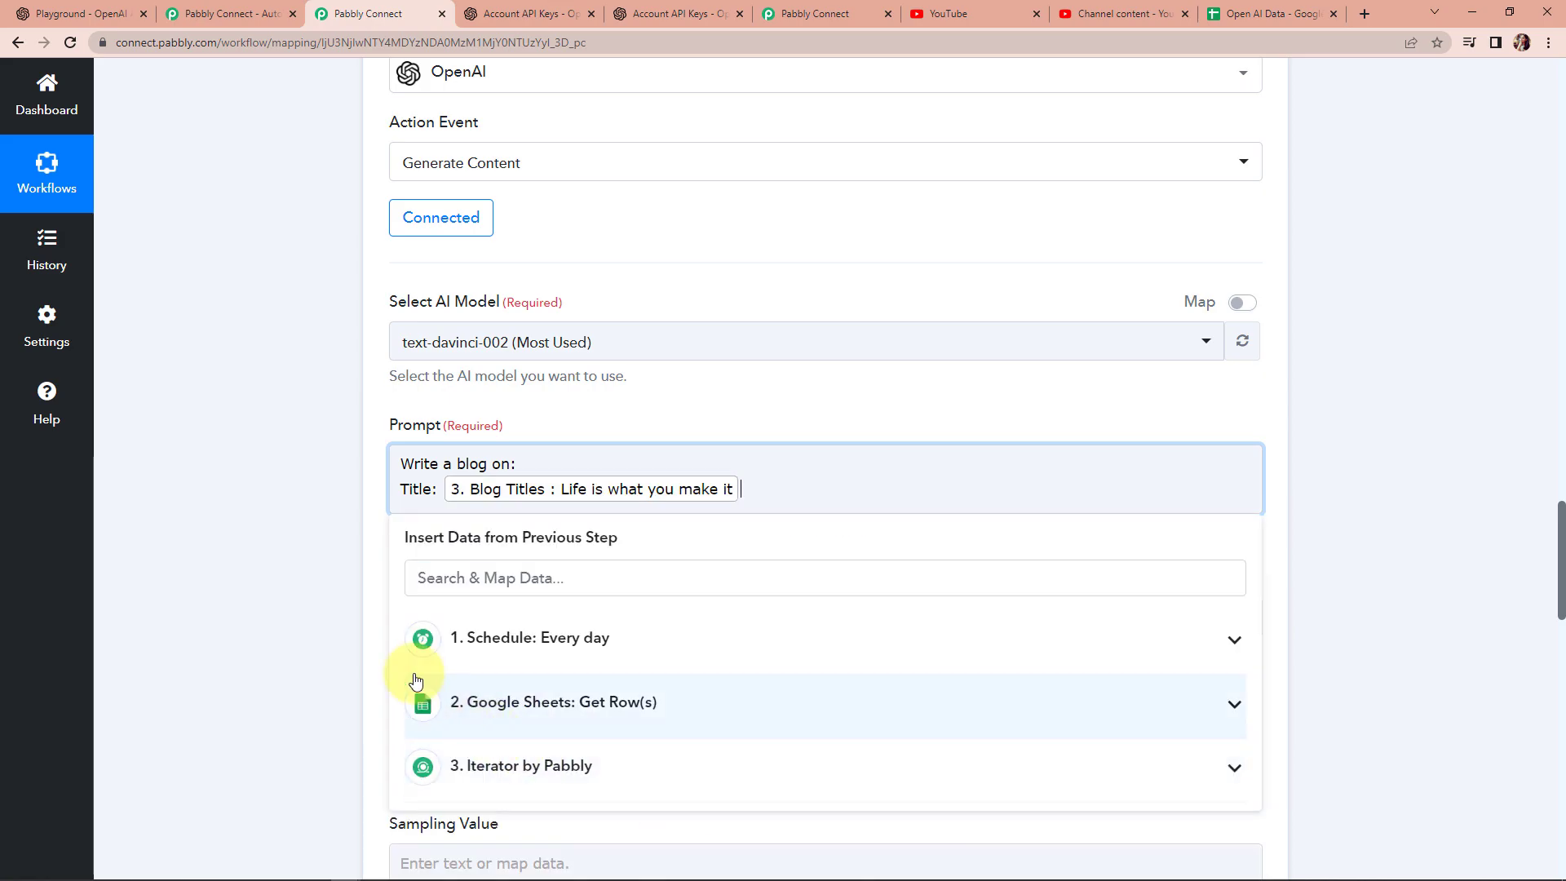
pyautogui.click(333, 580)
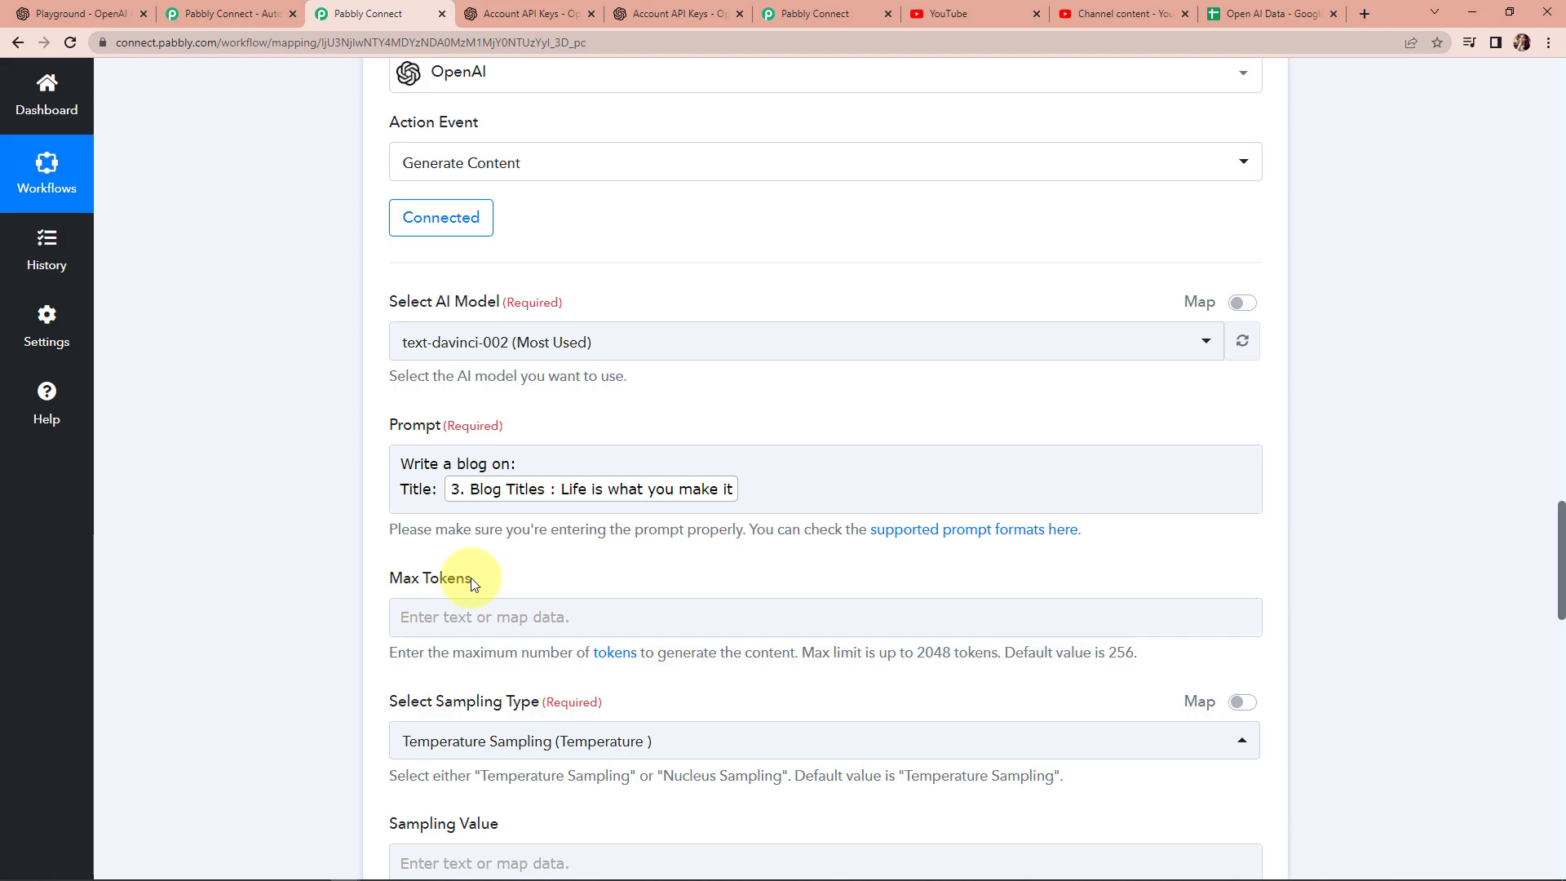
# Set Max Tokens to 256 and choose Temperature Sampling (Temperature) as the sampling type, leaving the sampling value blank
pyautogui.click(460, 619)
pyautogui.write('256')
pyautogui.click(316, 581)
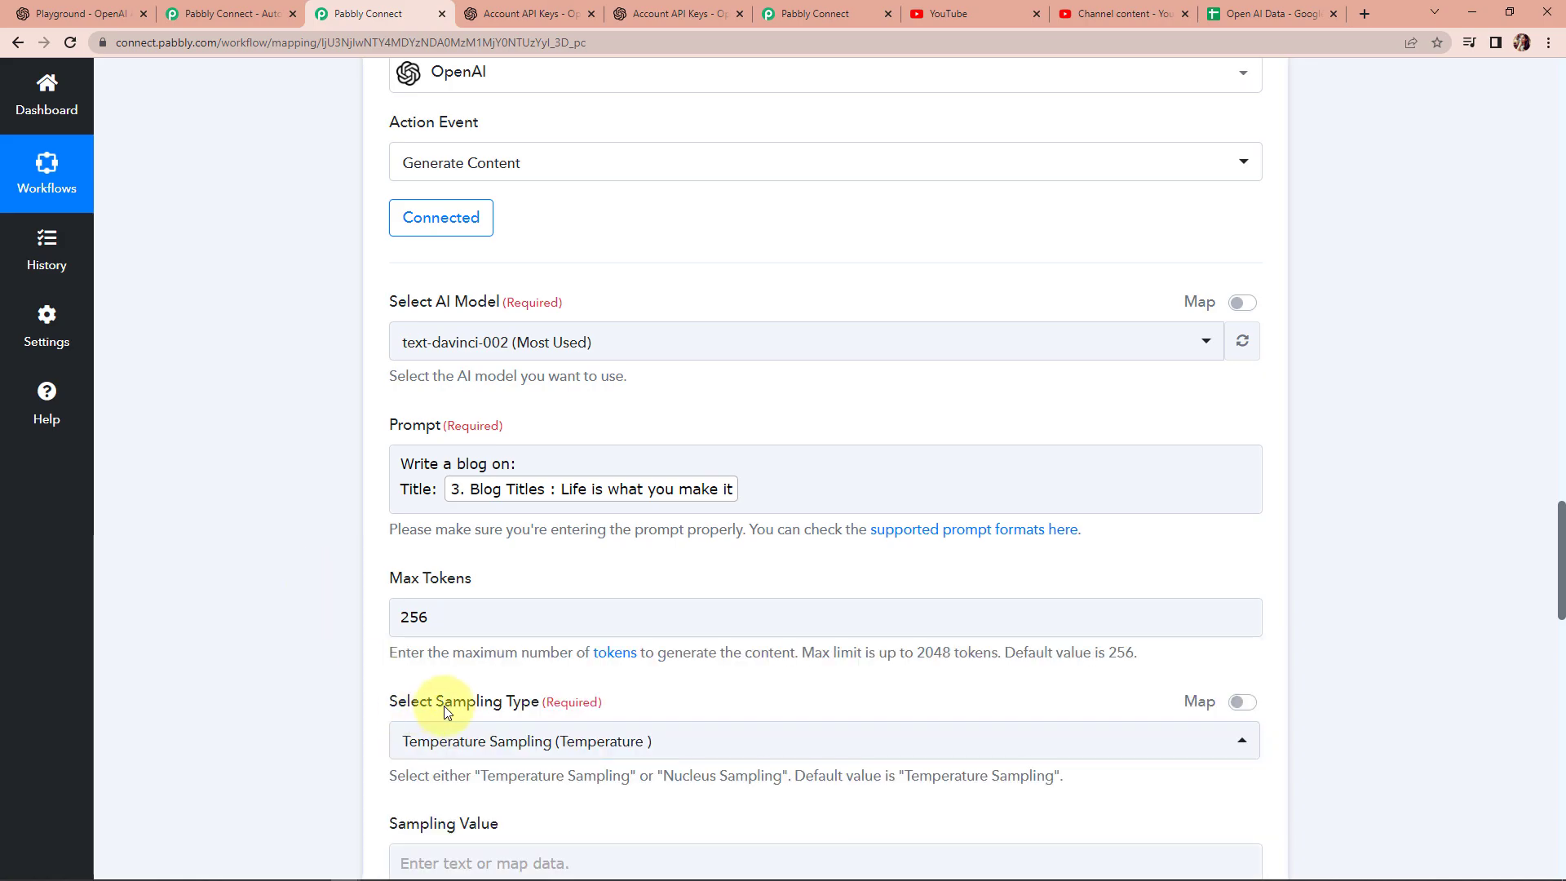
pyautogui.click(692, 745)
pyautogui.scroll(-5, 693, 748)
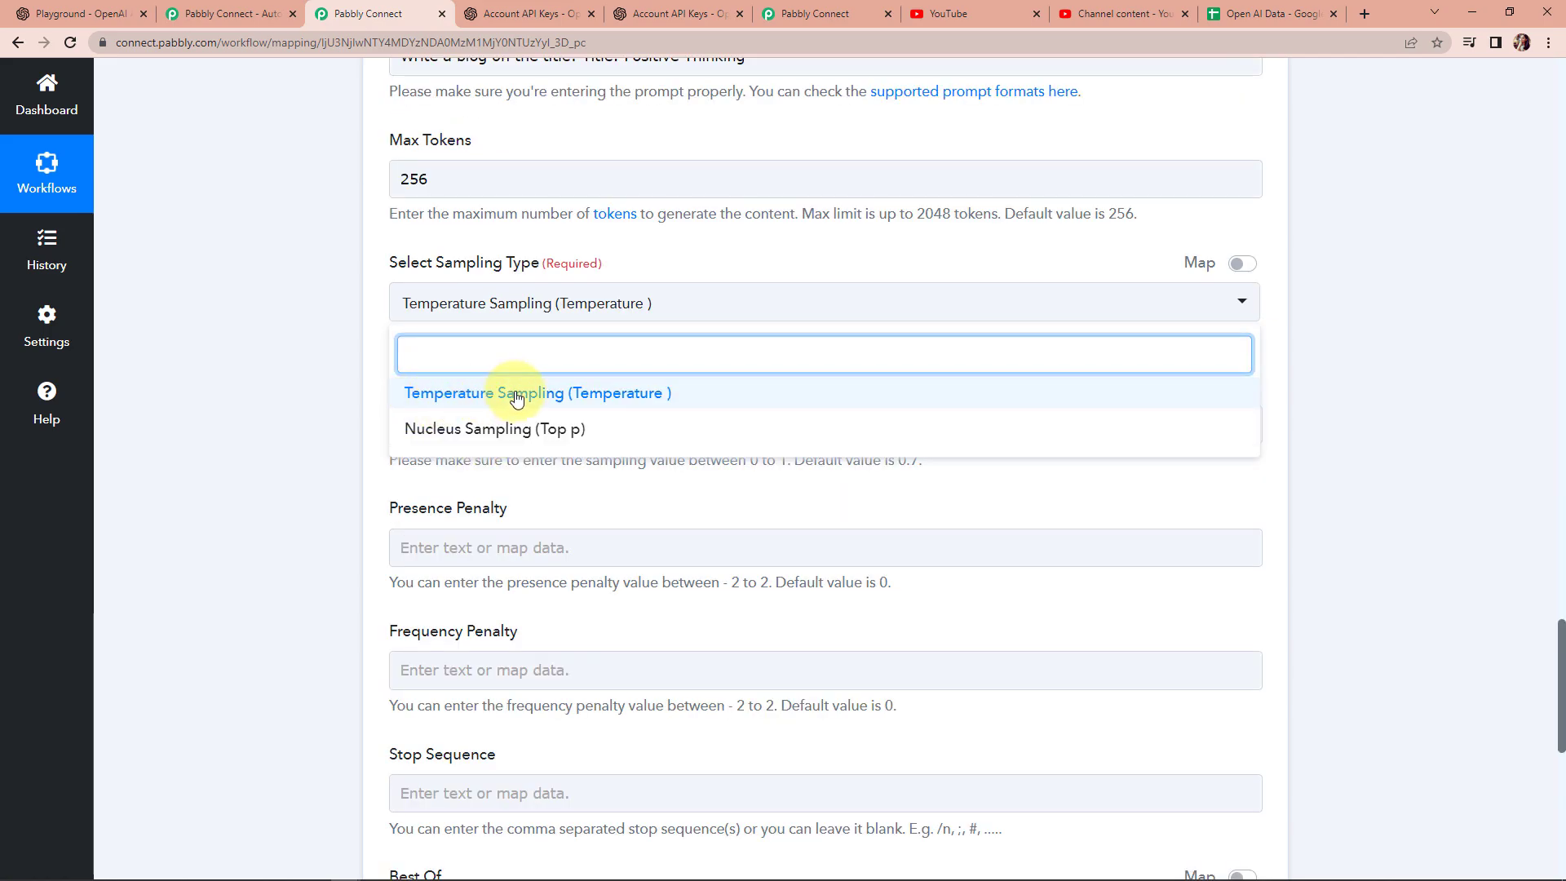
pyautogui.click(434, 395)
pyautogui.click(317, 410)
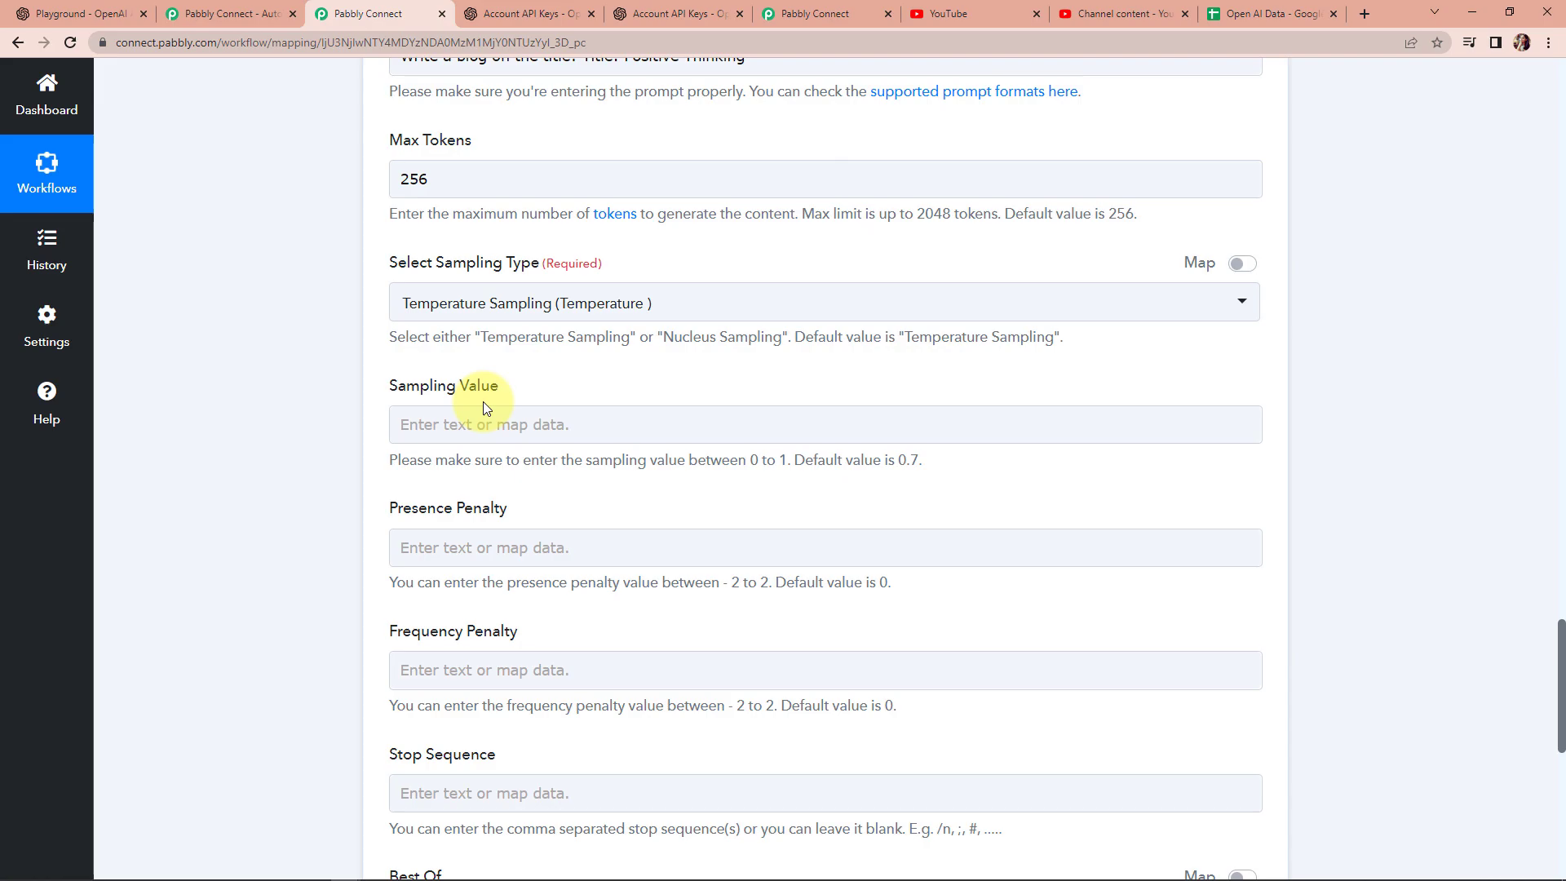
pyautogui.click(457, 423)
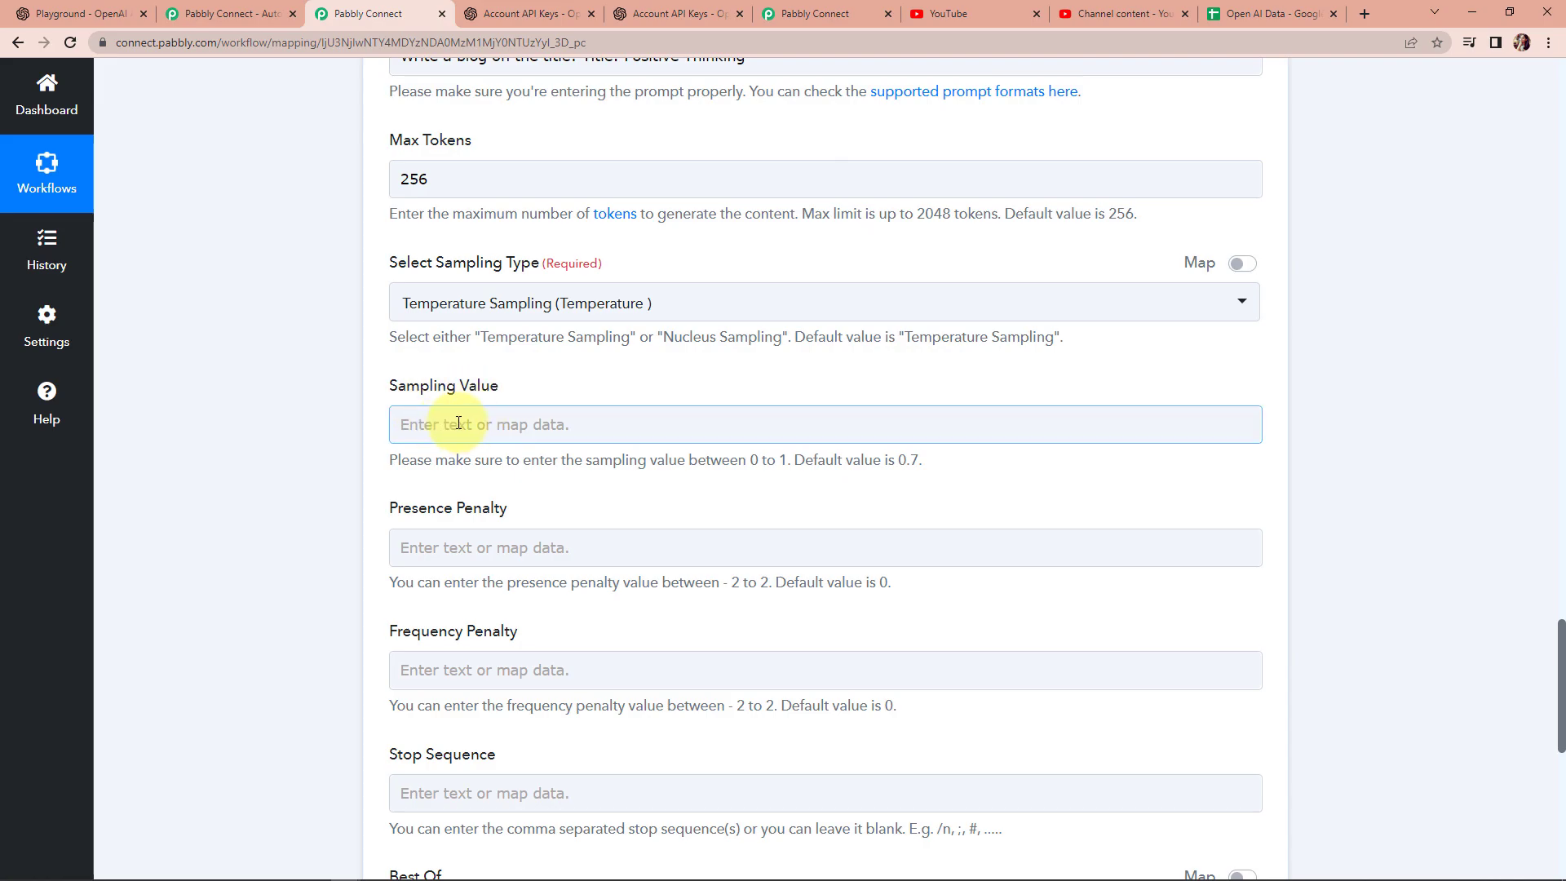
pyautogui.click(744, 457)
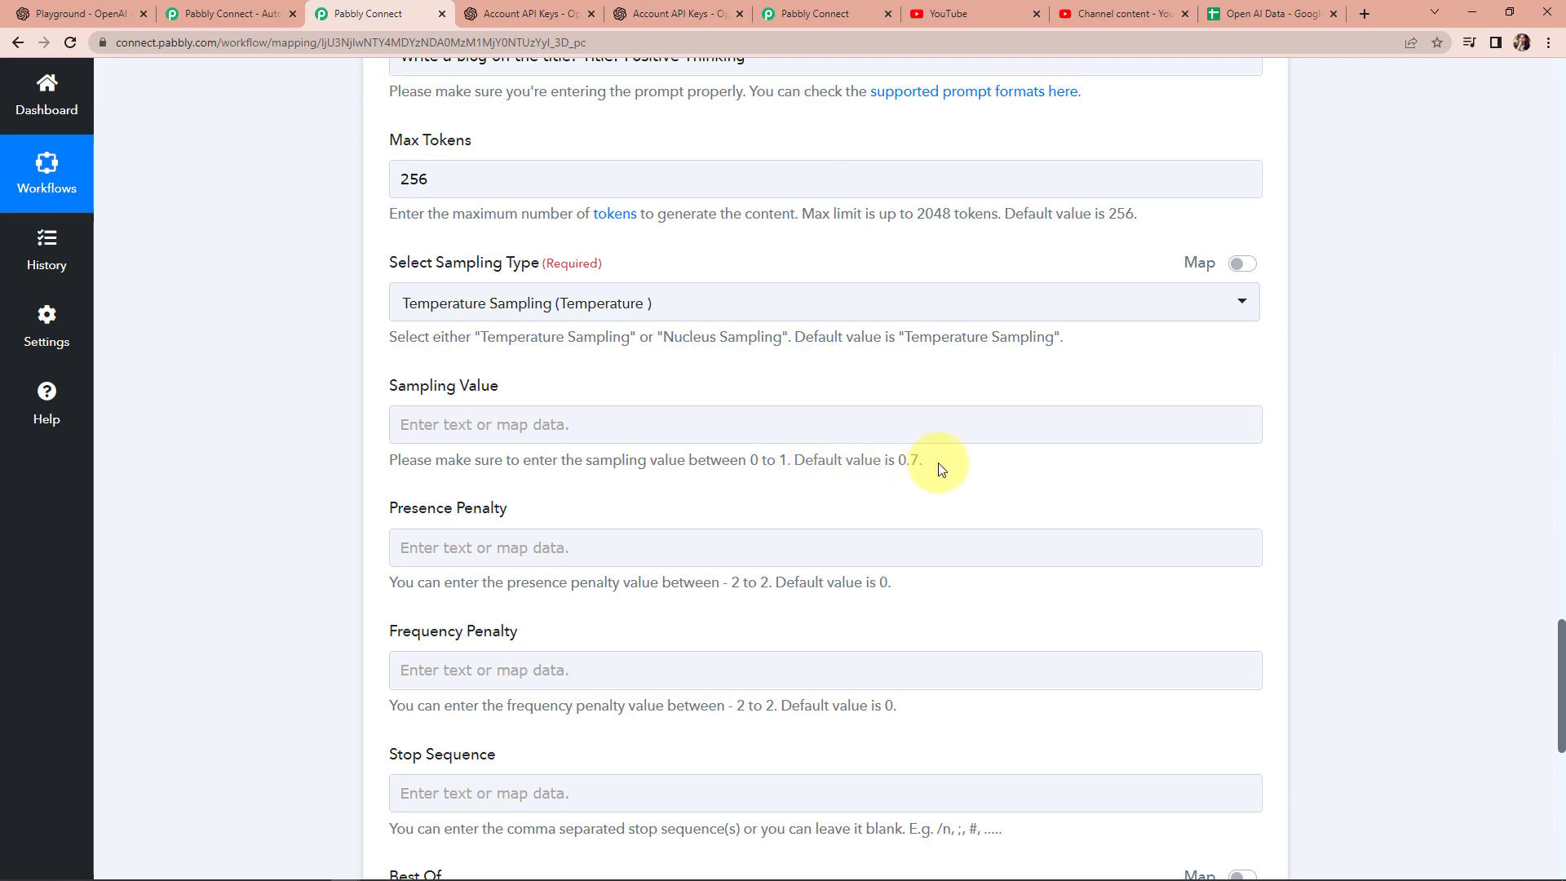
# Enter "//##" as the stop sequence, leaving the presence and frequency penalties blank
pyautogui.scroll(-1, 432, 514)
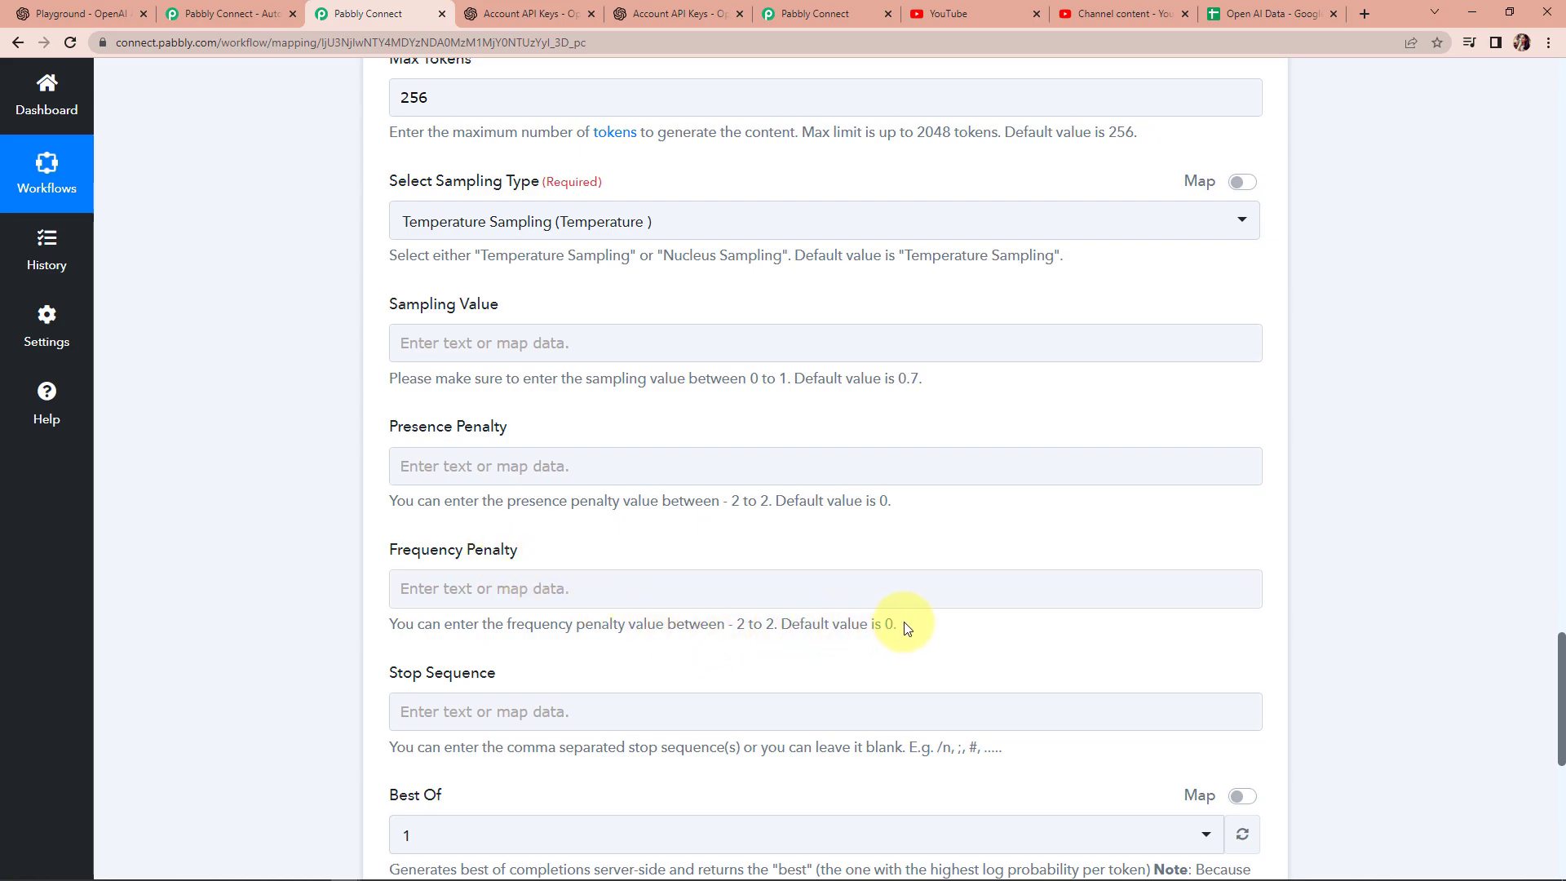
pyautogui.scroll(-3, 237, 436)
pyautogui.scroll(-1, 236, 439)
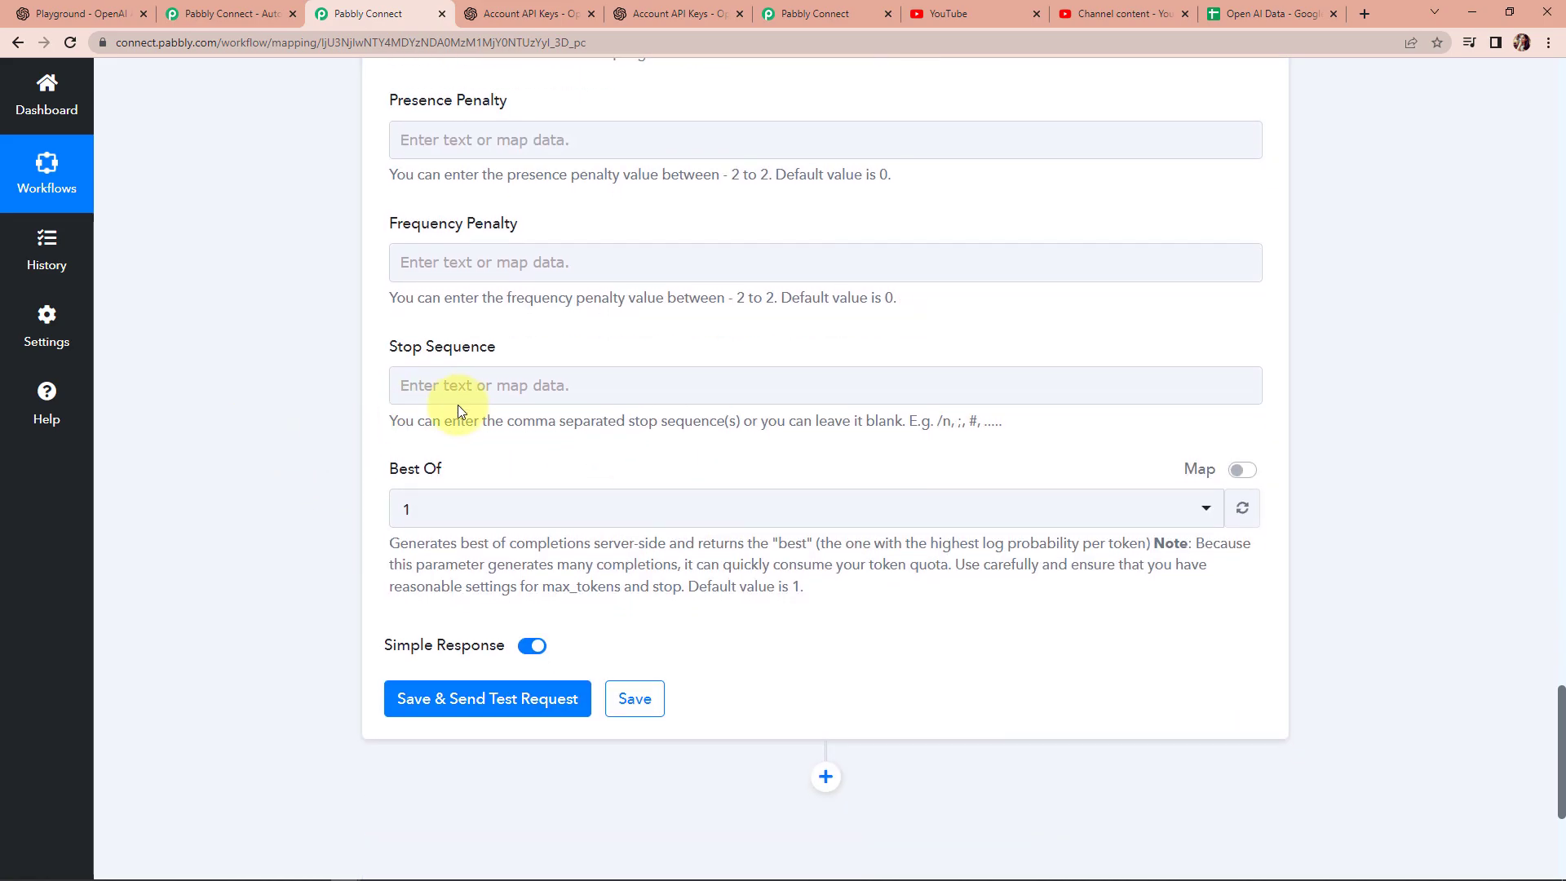
pyautogui.click(449, 377)
pyautogui.write('//##')
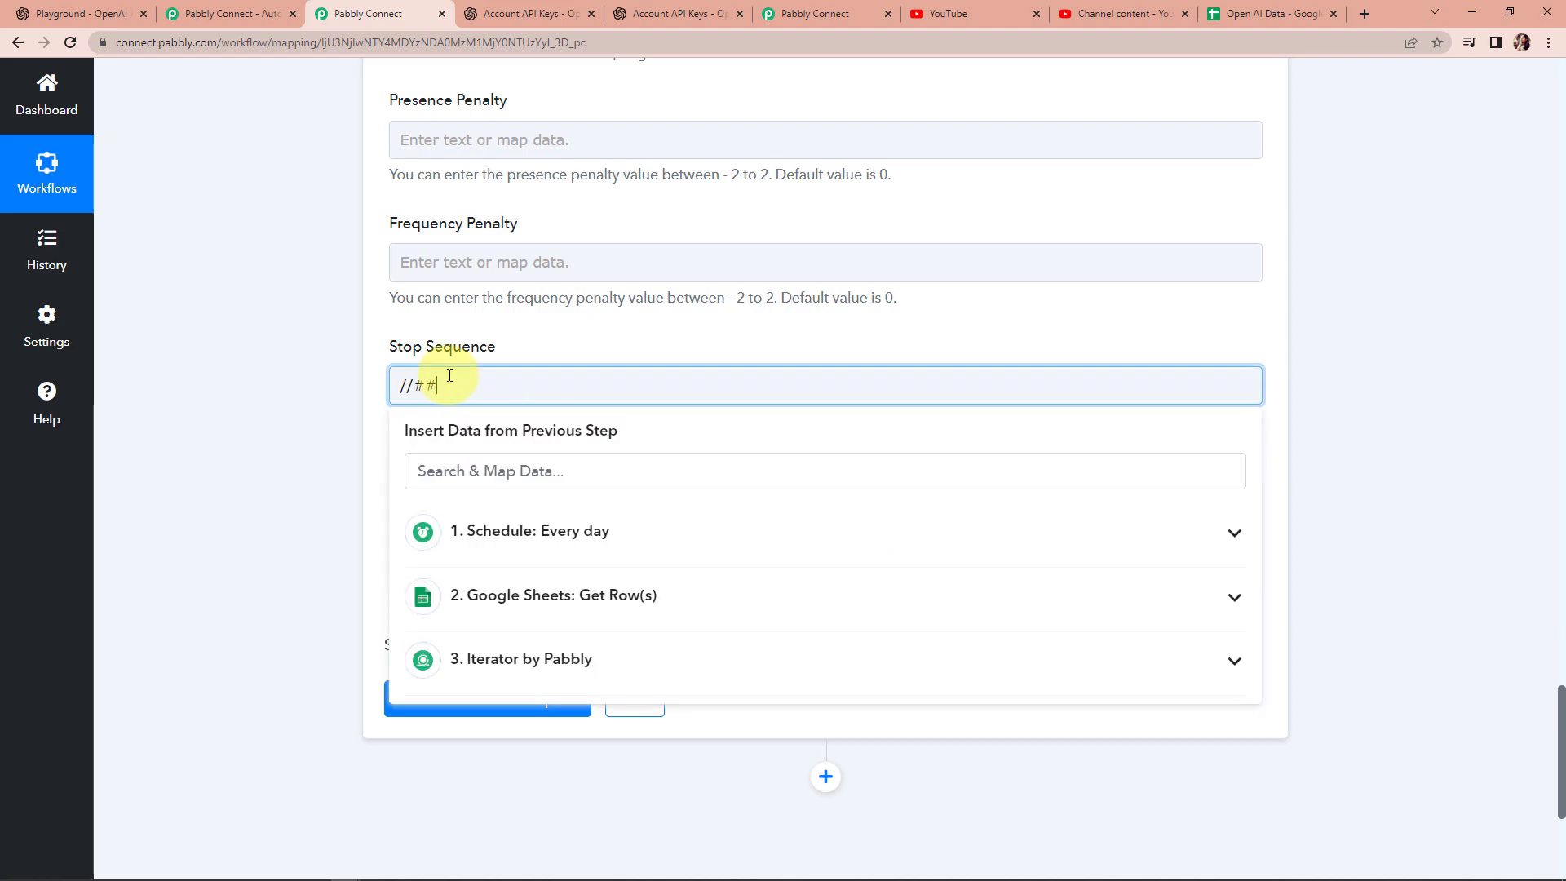
pyautogui.click(269, 383)
# Set Best Of to 3 and save the OpenAI step while sending a test request
pyautogui.scroll(-2, 269, 384)
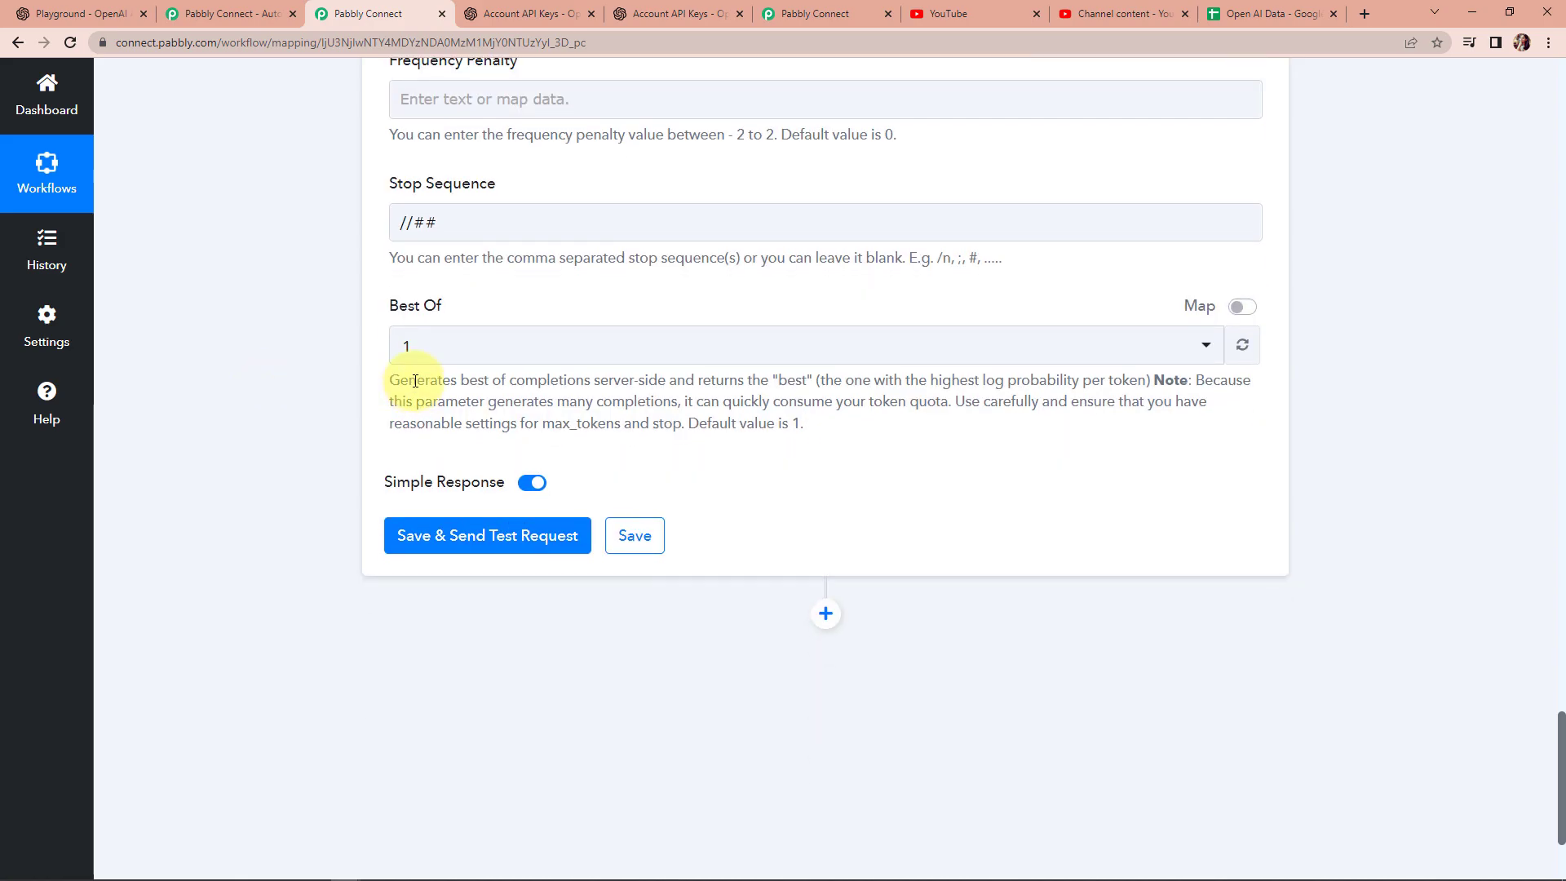
pyautogui.click(437, 349)
pyautogui.click(430, 503)
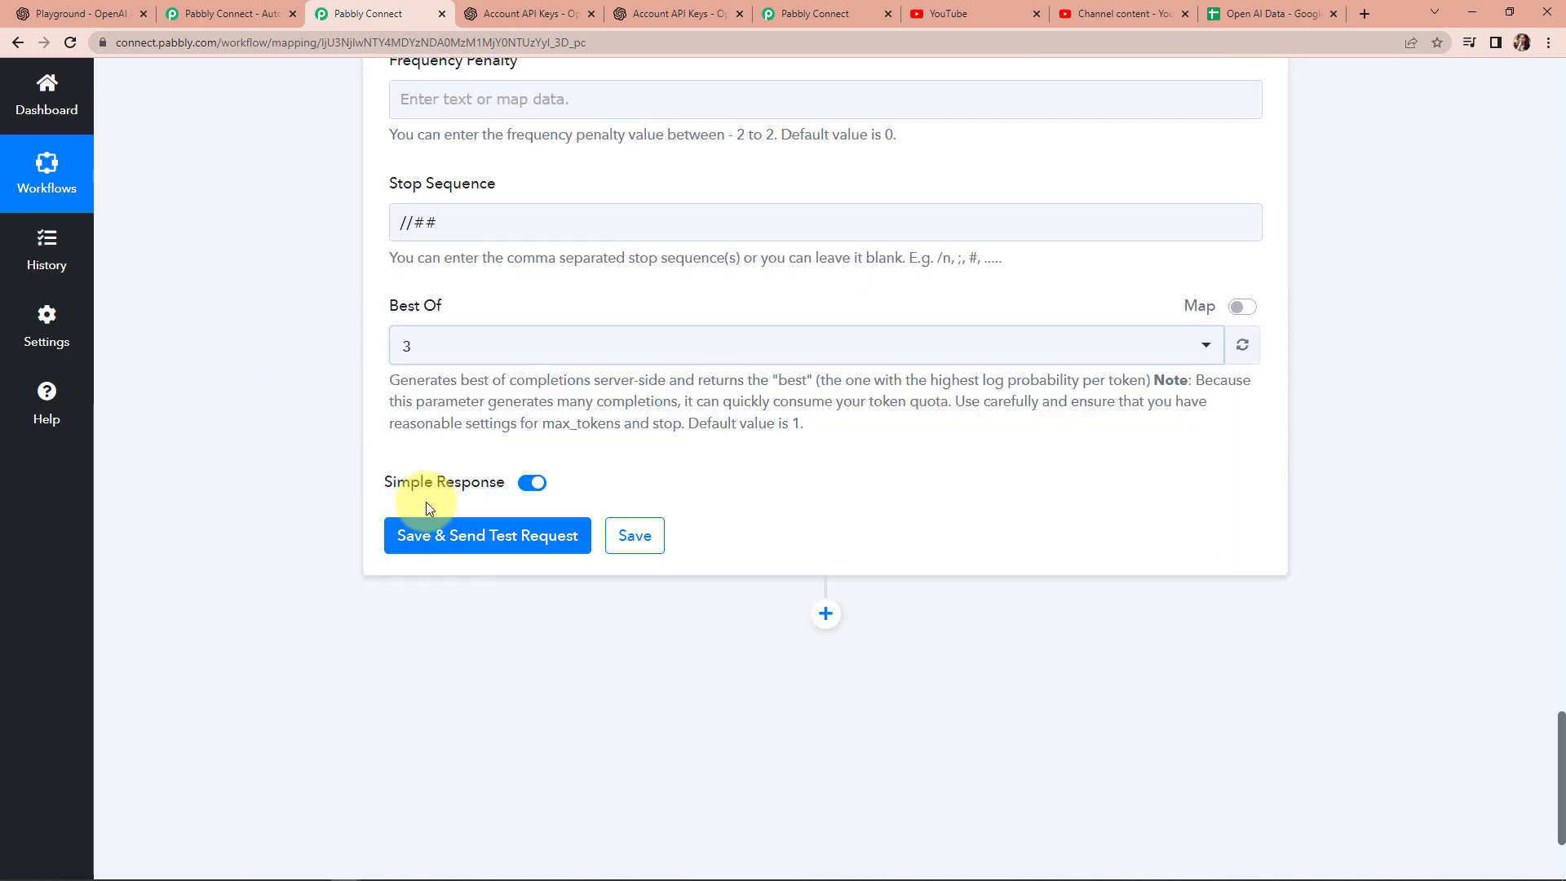
pyautogui.click(444, 547)
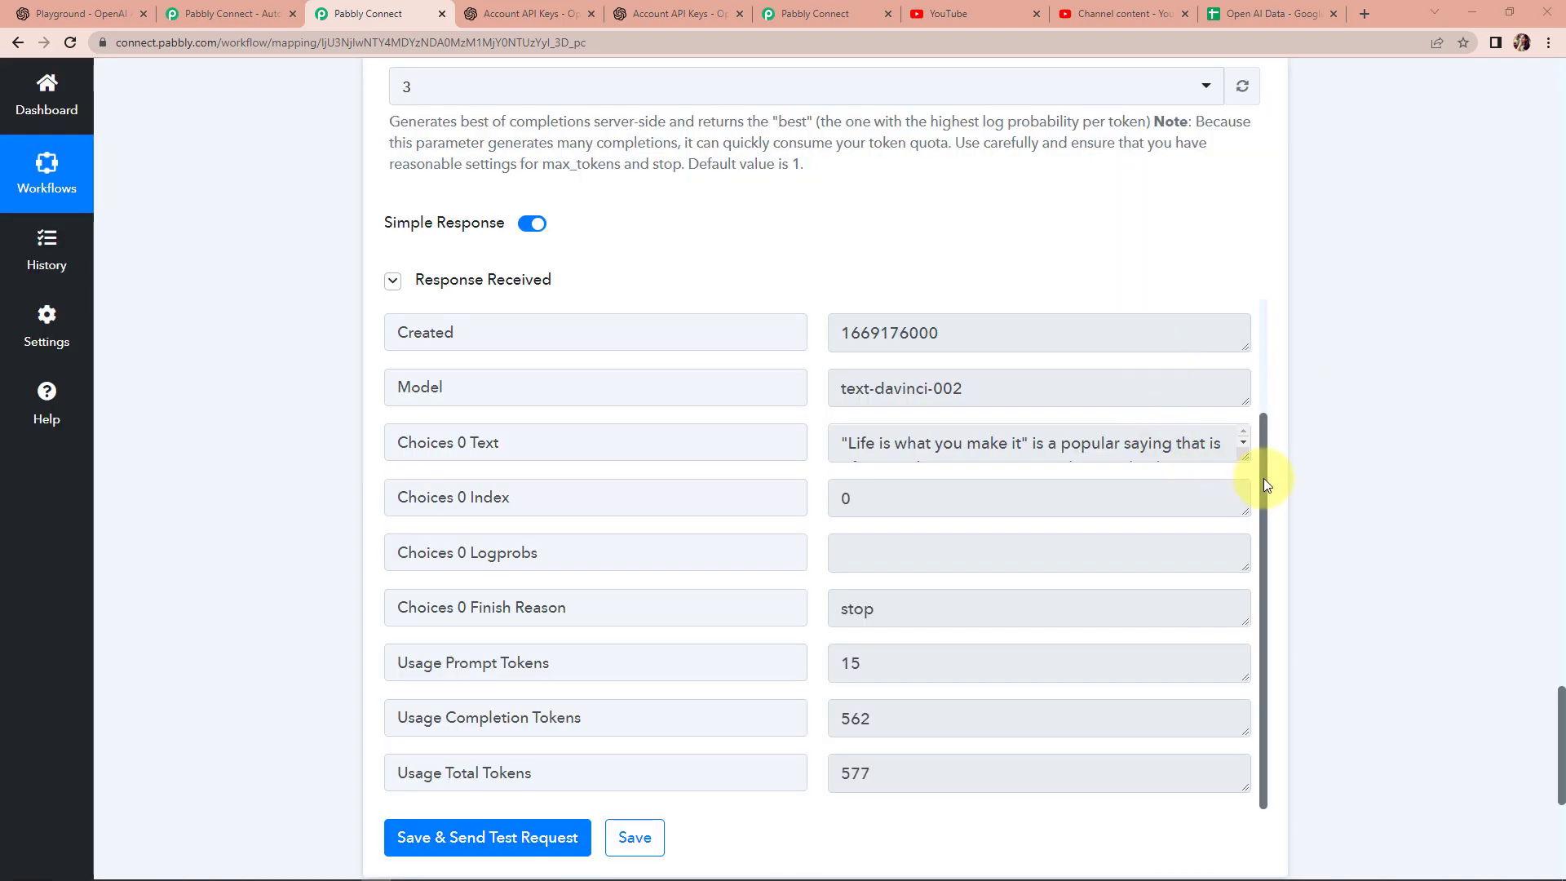
# Examine the received response, enlarging the Choices 0 Text value to read the generated blog and highlighting one of its closing paragraphs
pyautogui.scroll(1, 1258, 441)
pyautogui.moveTo(1258, 436); pyautogui.dragTo(1256, 335)
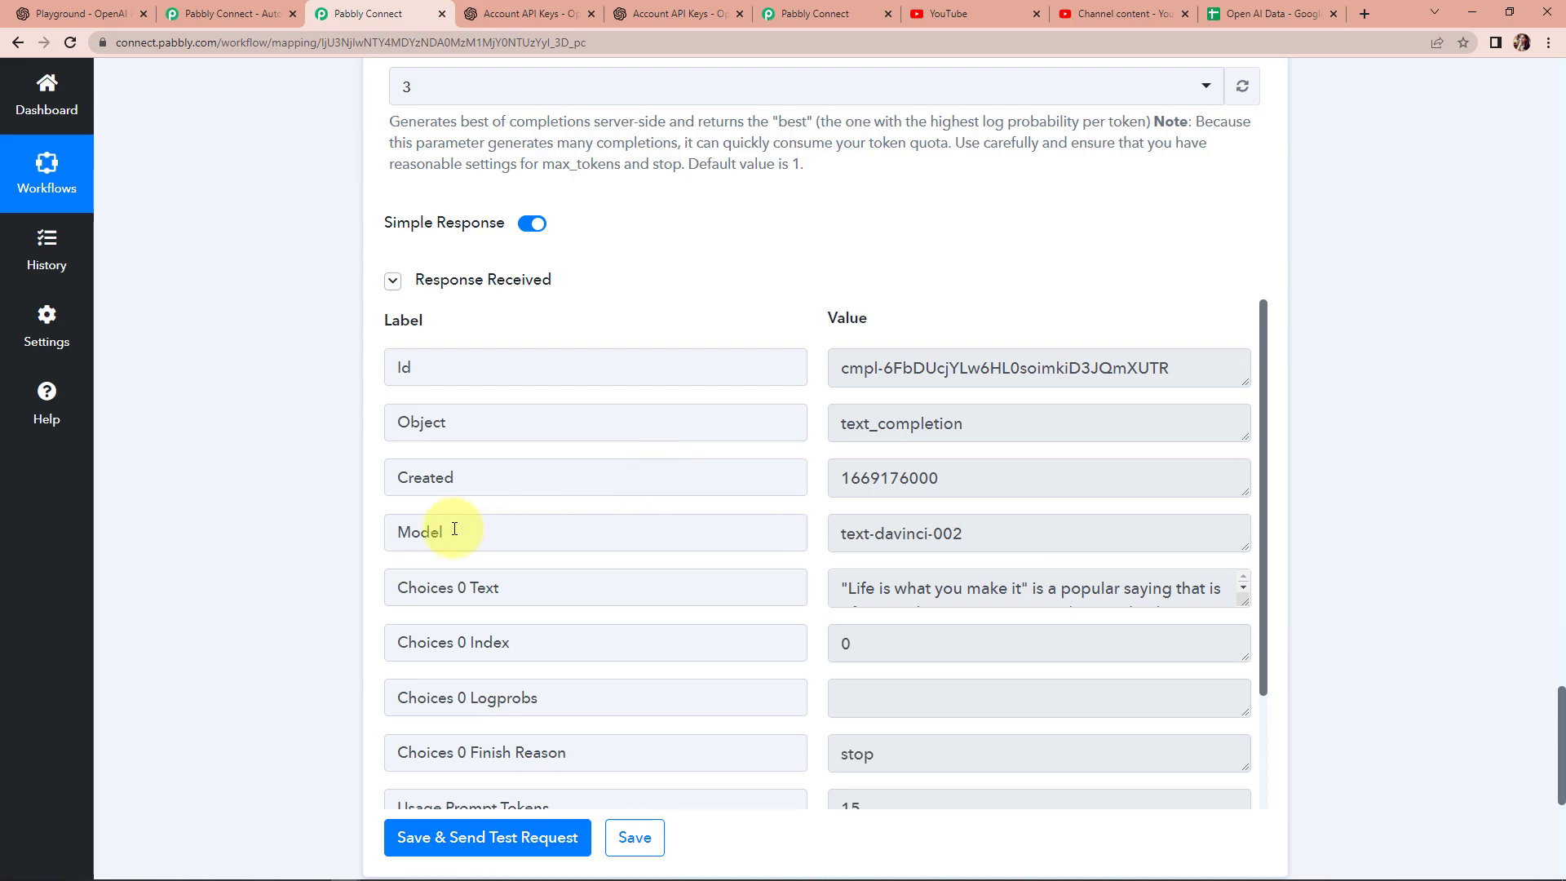
pyautogui.moveTo(1243, 601); pyautogui.dragTo(1243, 803)
pyautogui.scroll(1, 1126, 664)
pyautogui.scroll(-1, 1149, 770)
pyautogui.scroll(-4, 1149, 770)
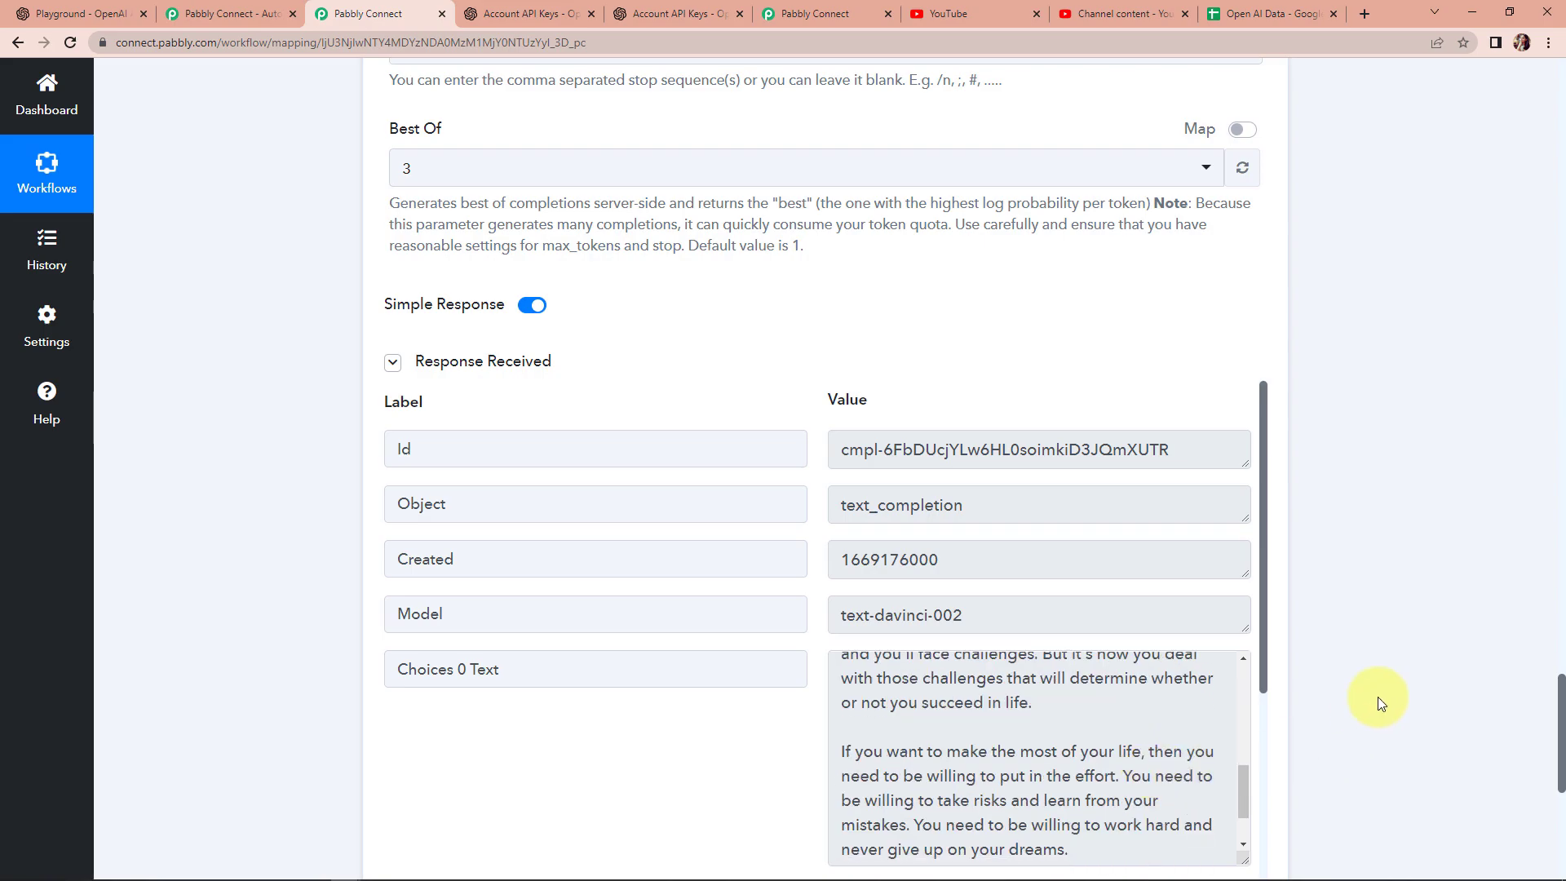
pyautogui.scroll(-1, 1202, 727)
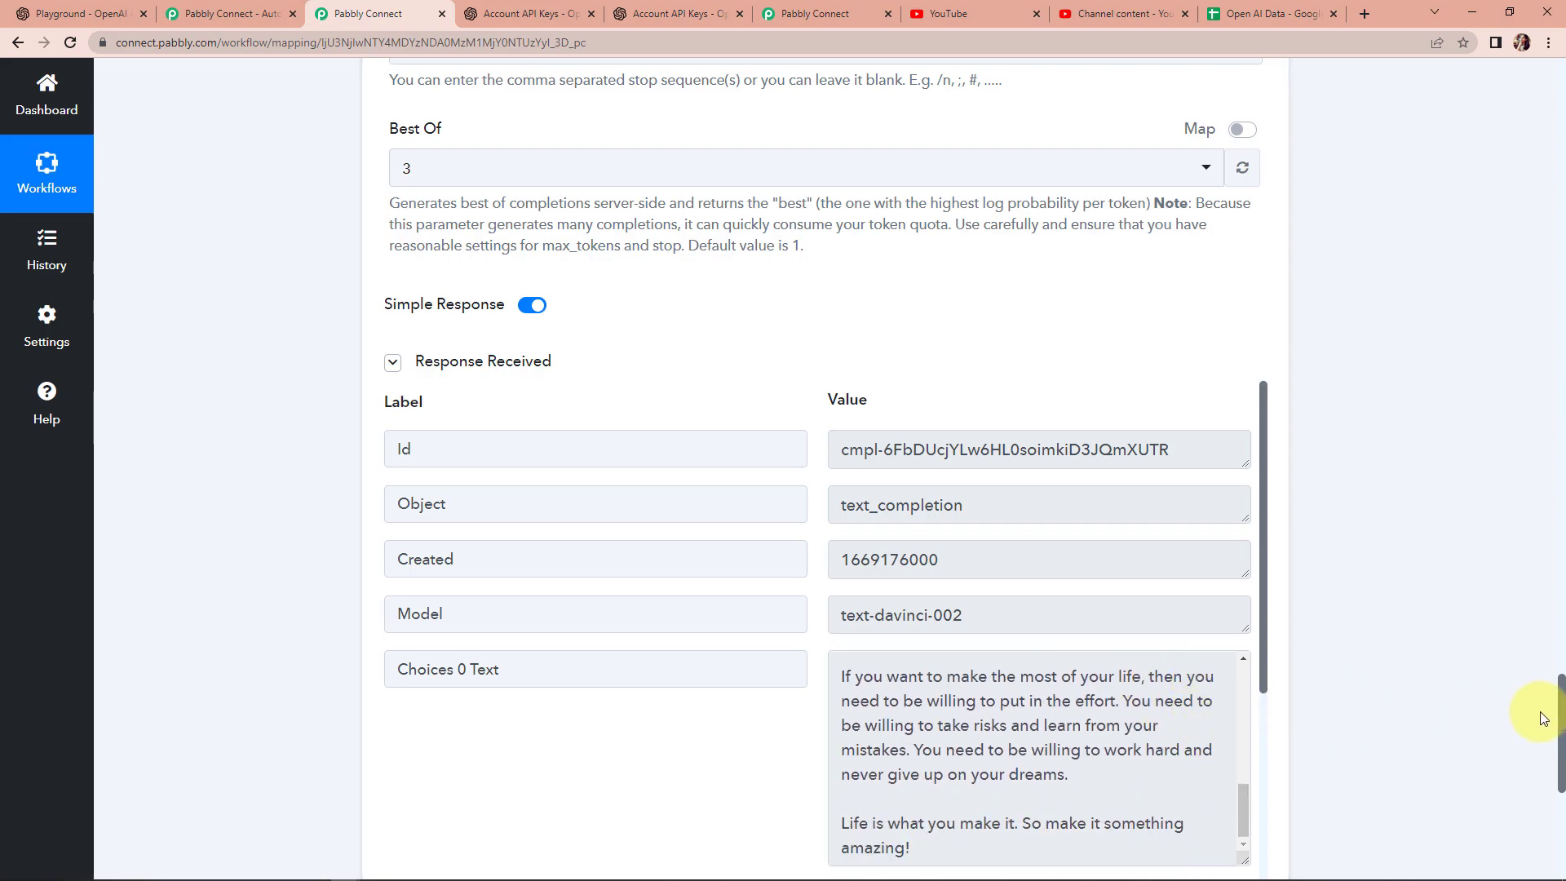
pyautogui.scroll(-3, 1562, 718)
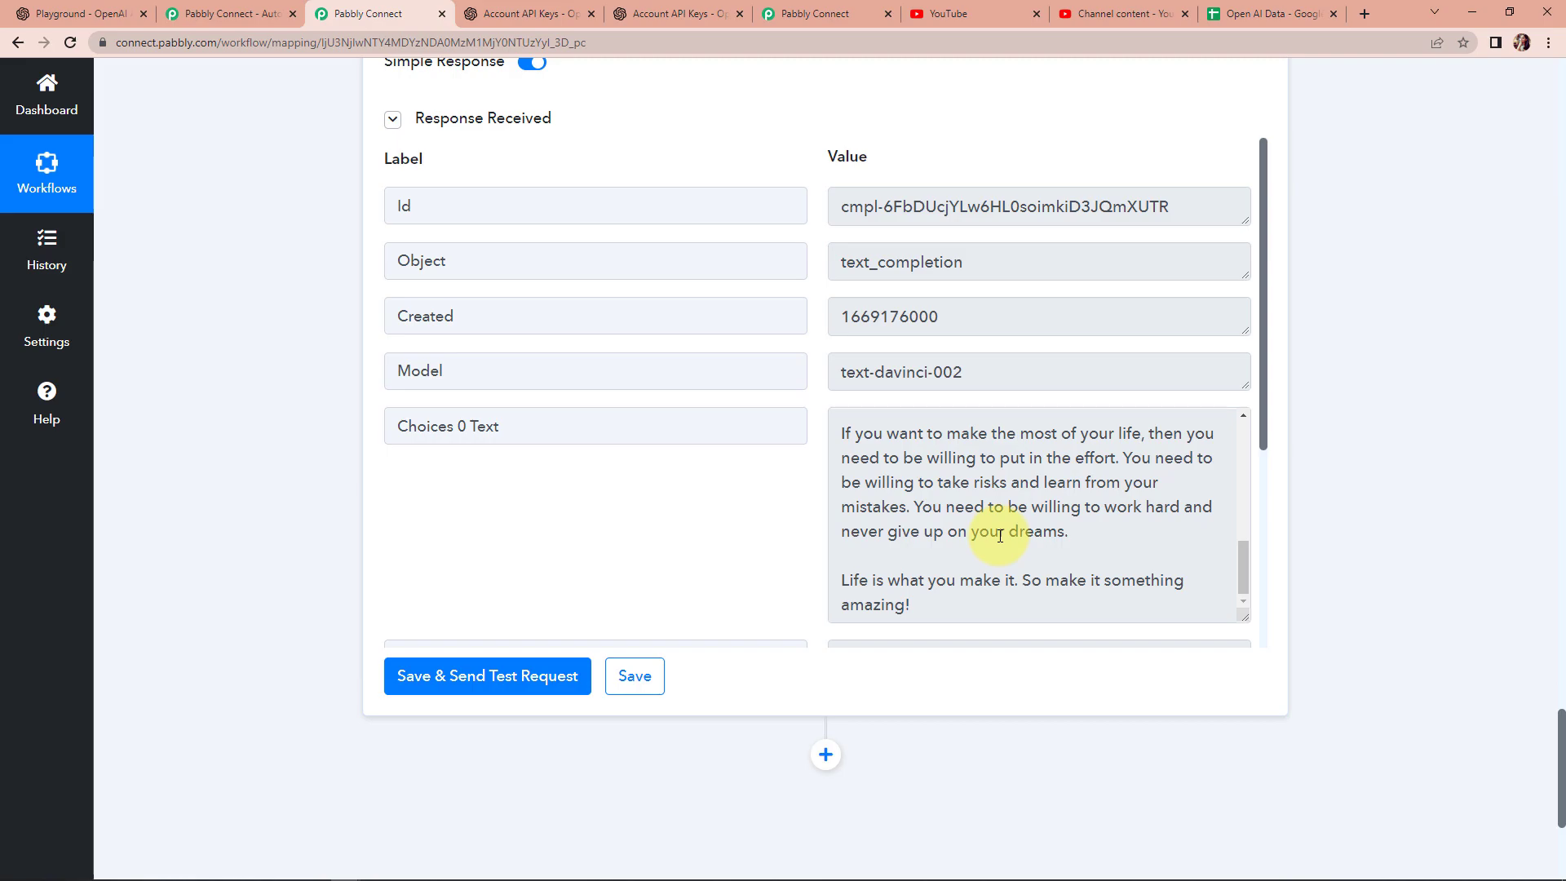
pyautogui.scroll(-2, 1000, 535)
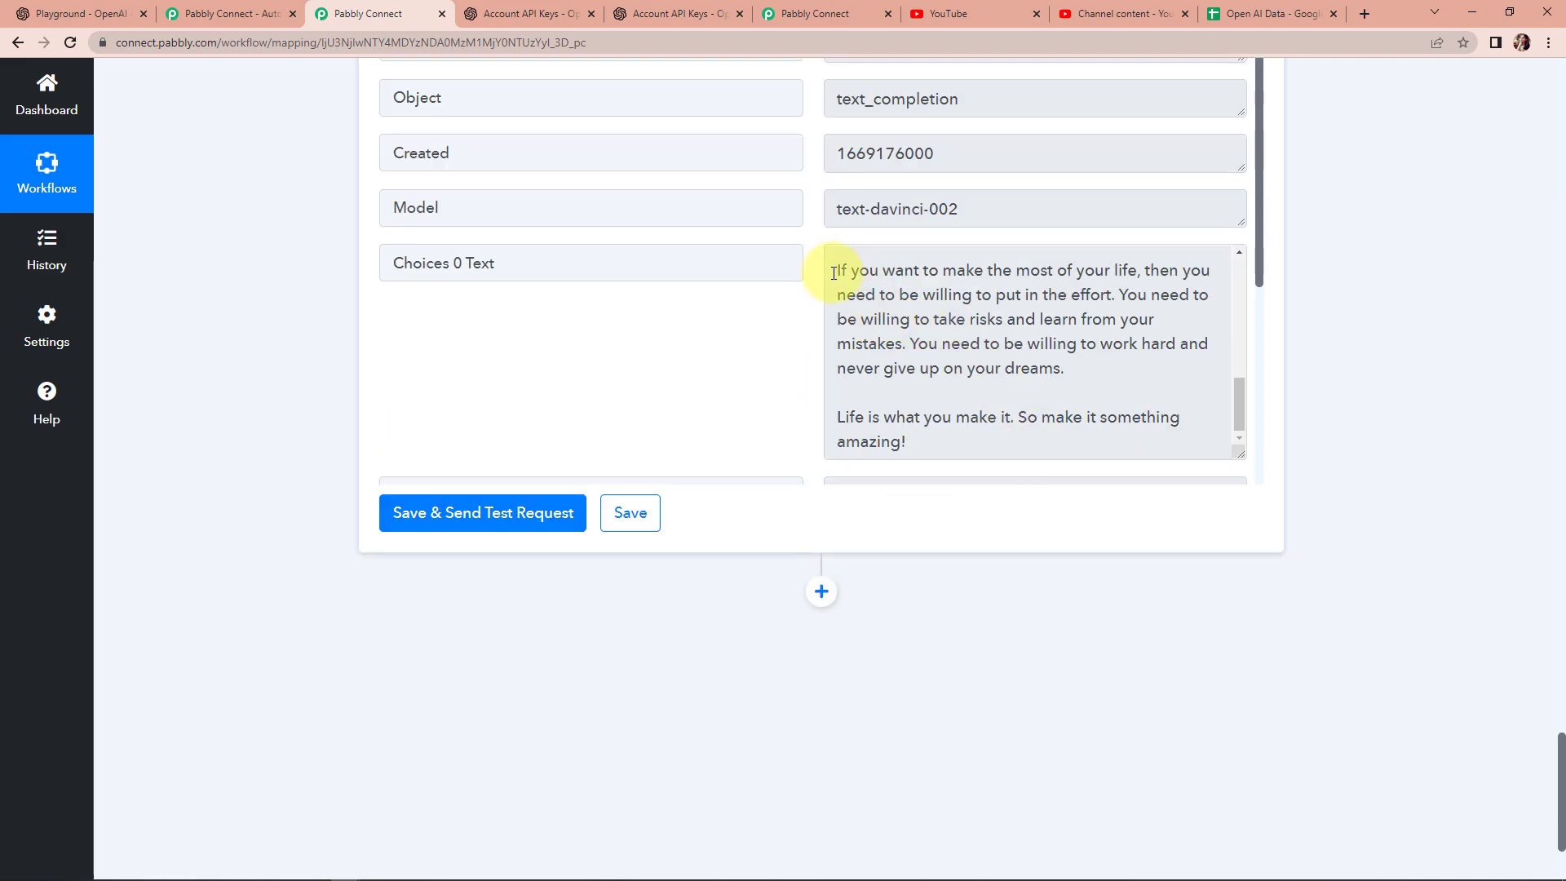
pyautogui.click(835, 271)
pyautogui.keyDown('shift'); pyautogui.click(995, 393); pyautogui.keyUp('shift')
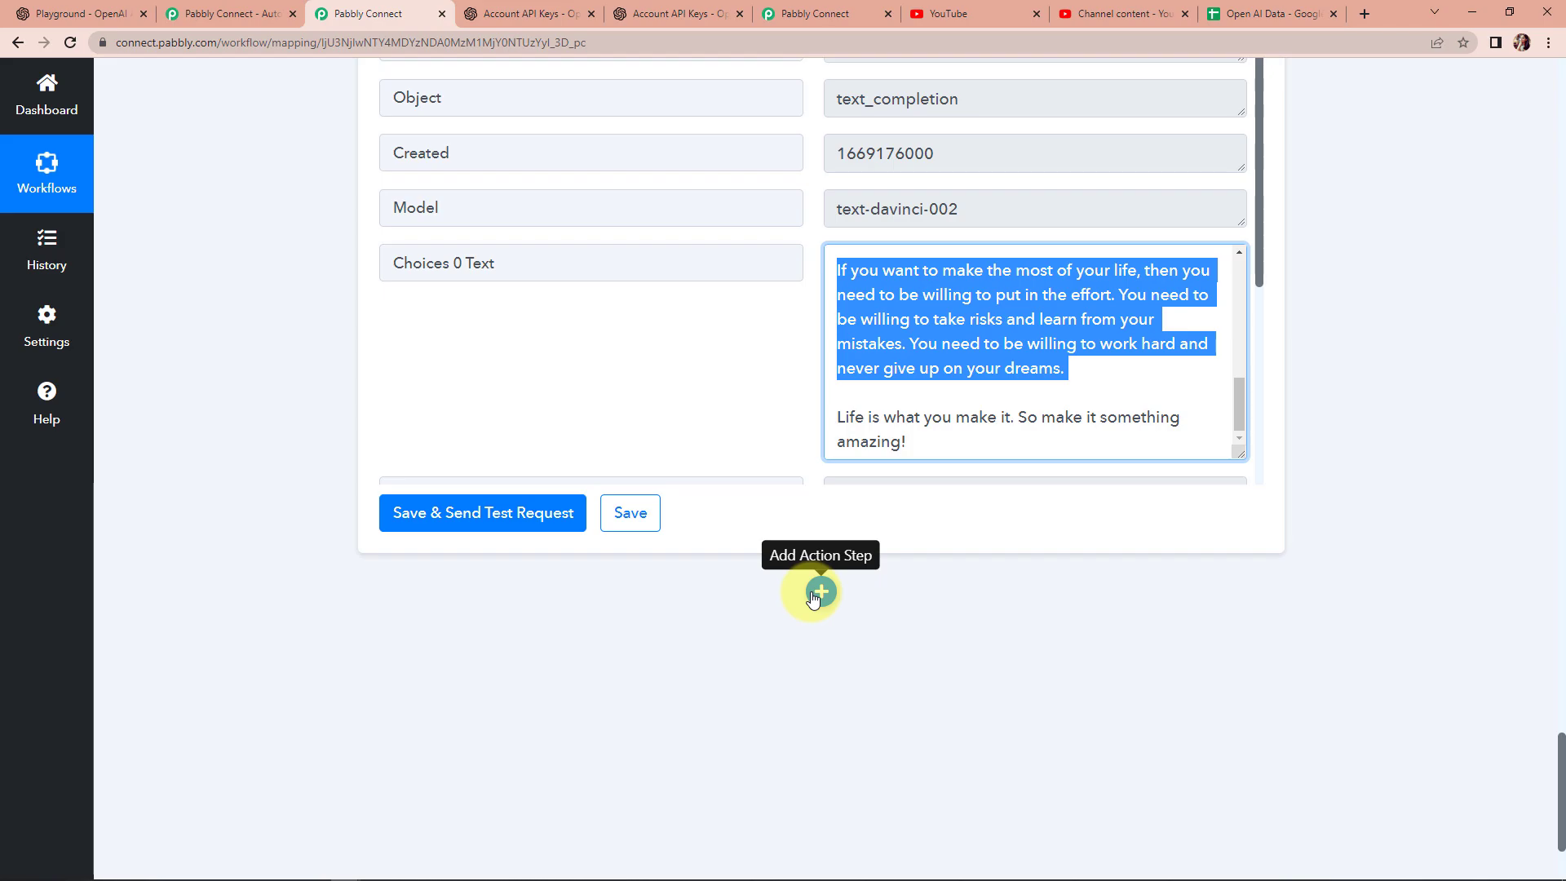
pyautogui.click(1412, 468)
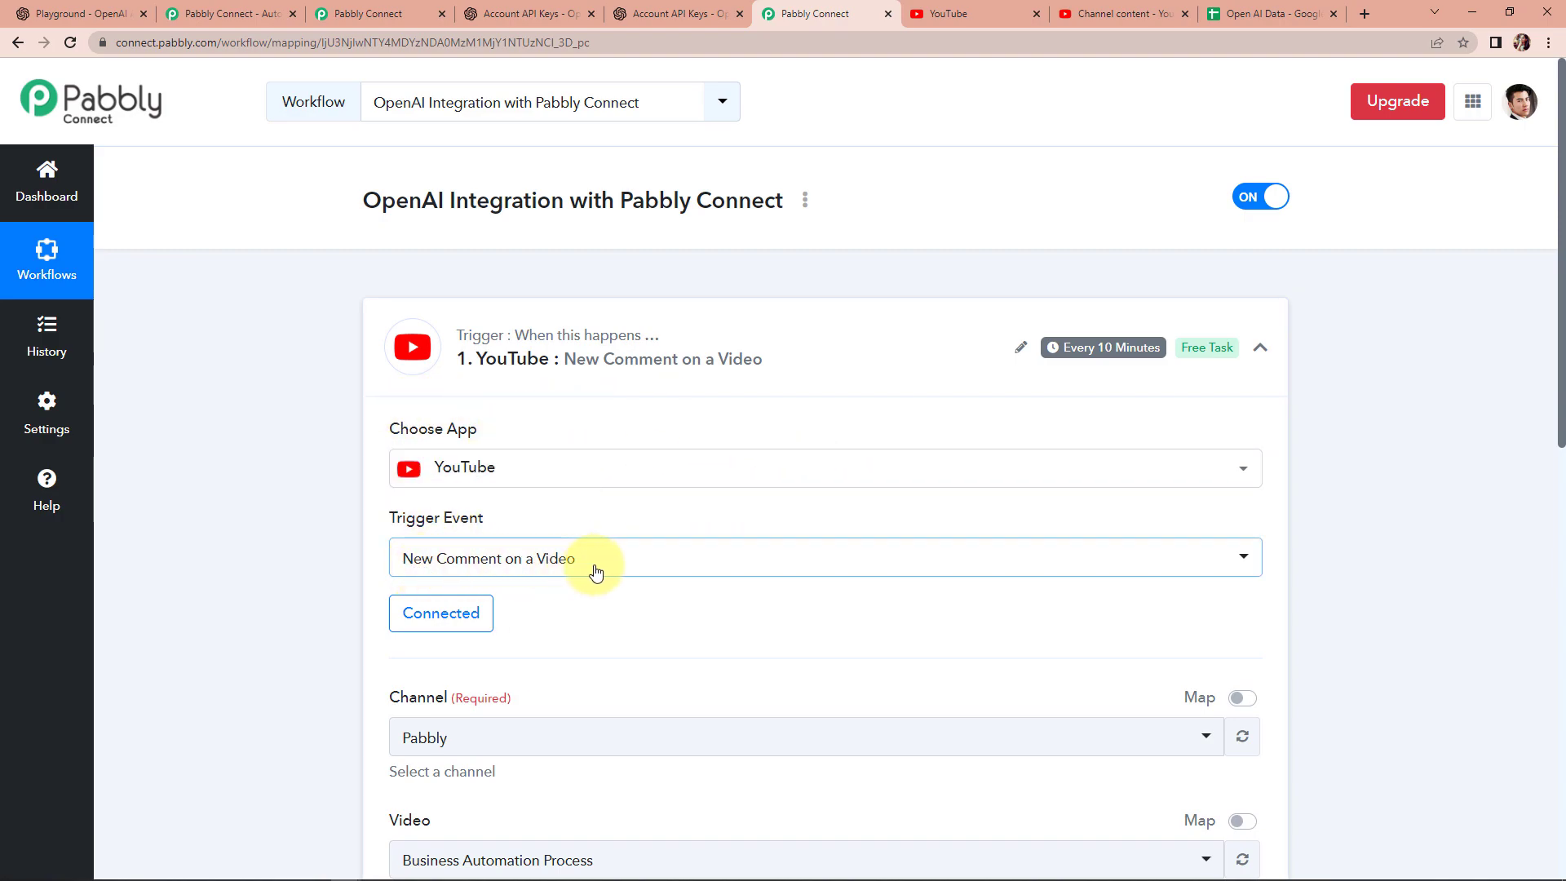
# Open the Business Automation Process video on the Pabbly YouTube channel and view its comments
pyautogui.click(972, 13)
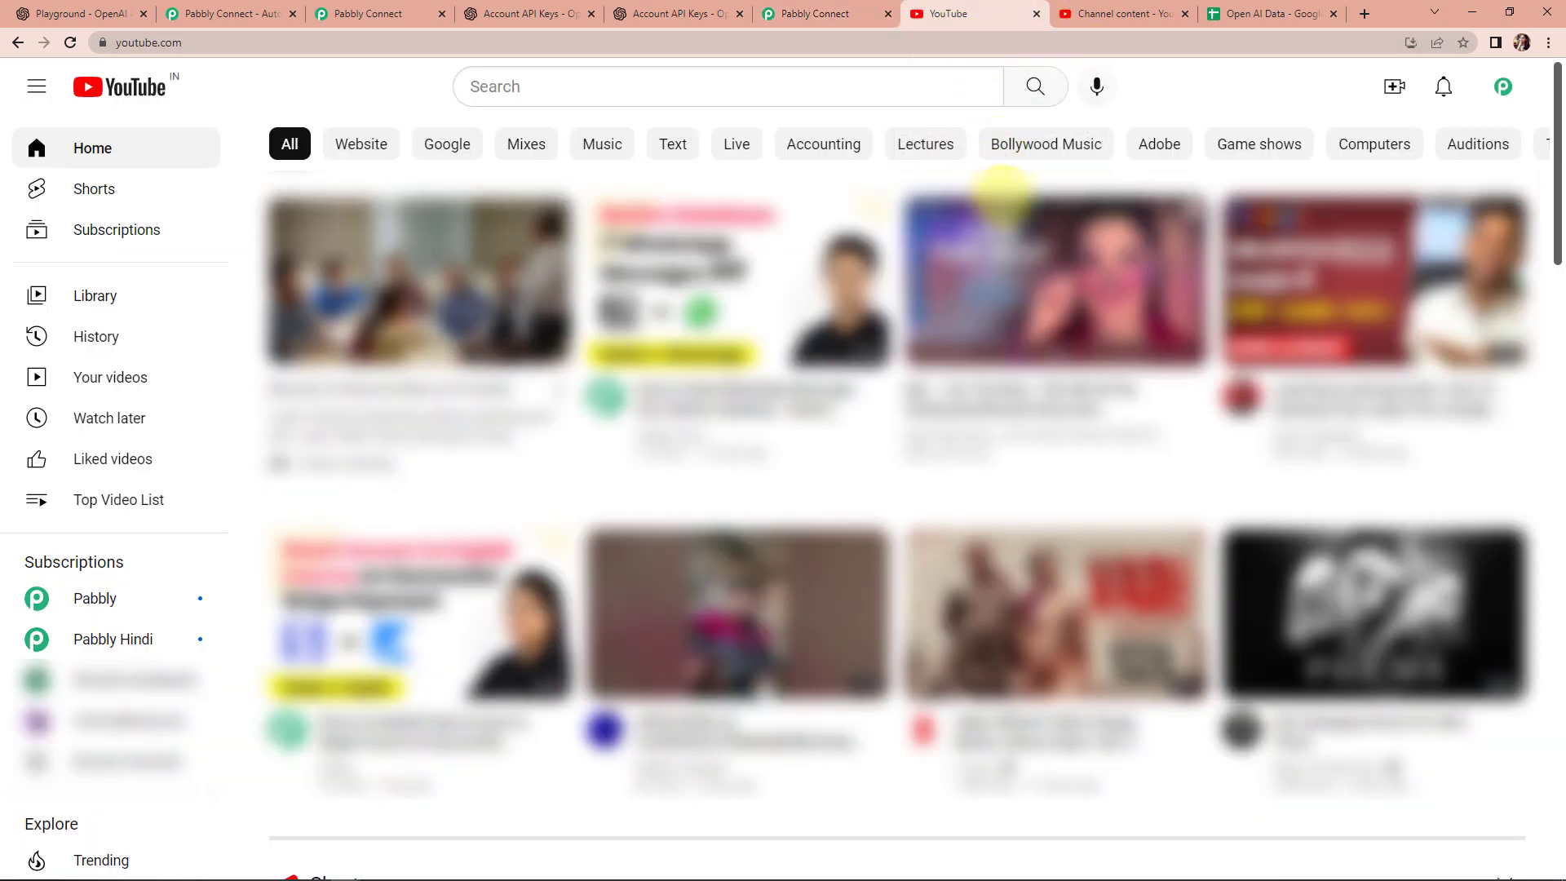
pyautogui.click(1103, 13)
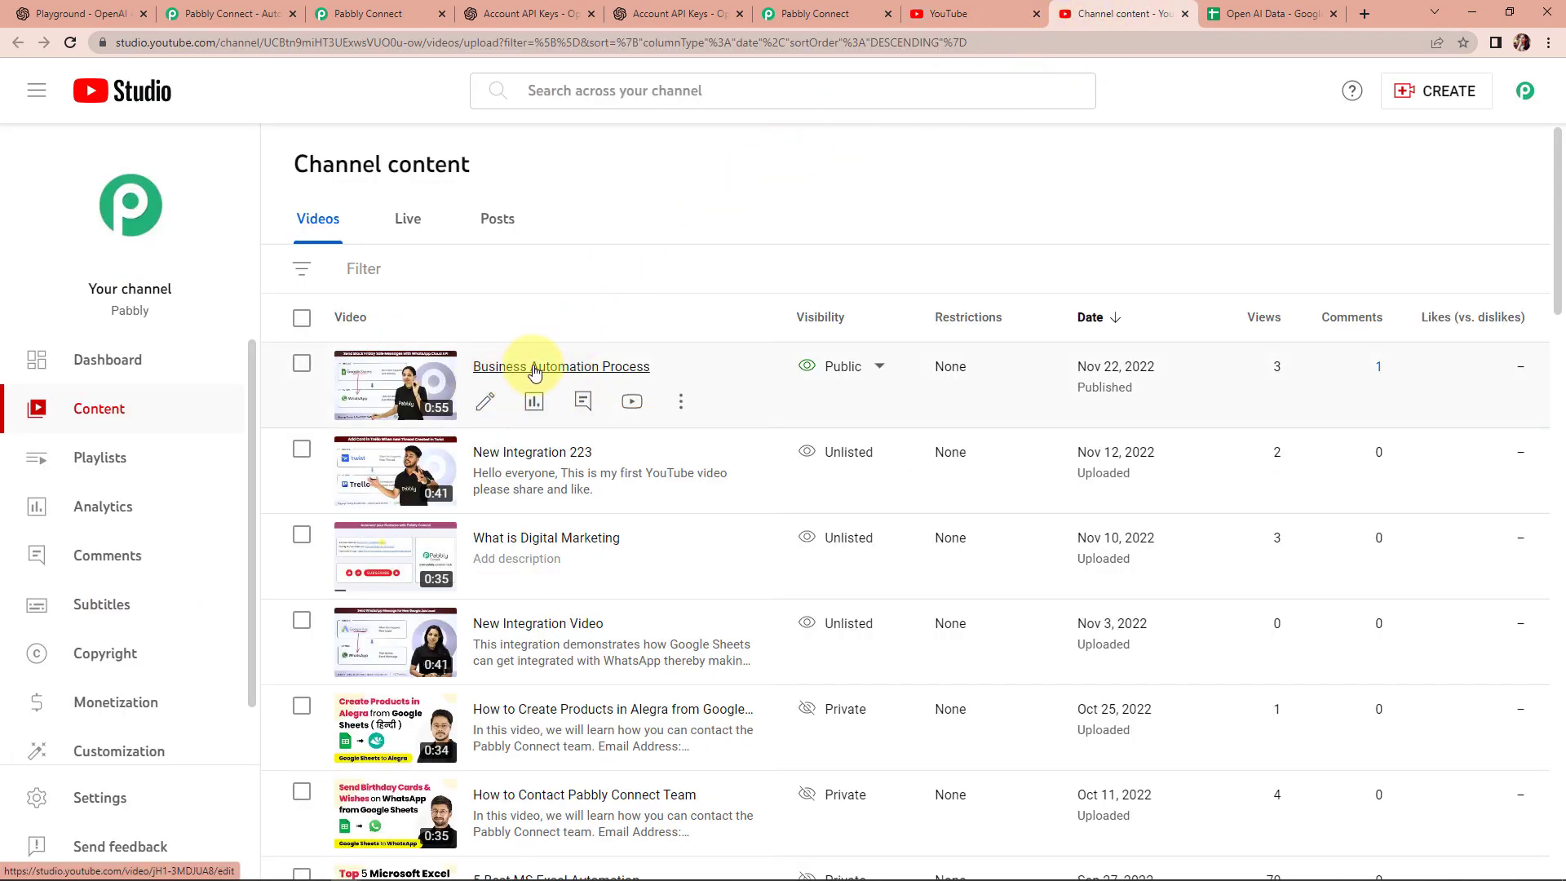
pyautogui.hotkey('alt', 'Left')
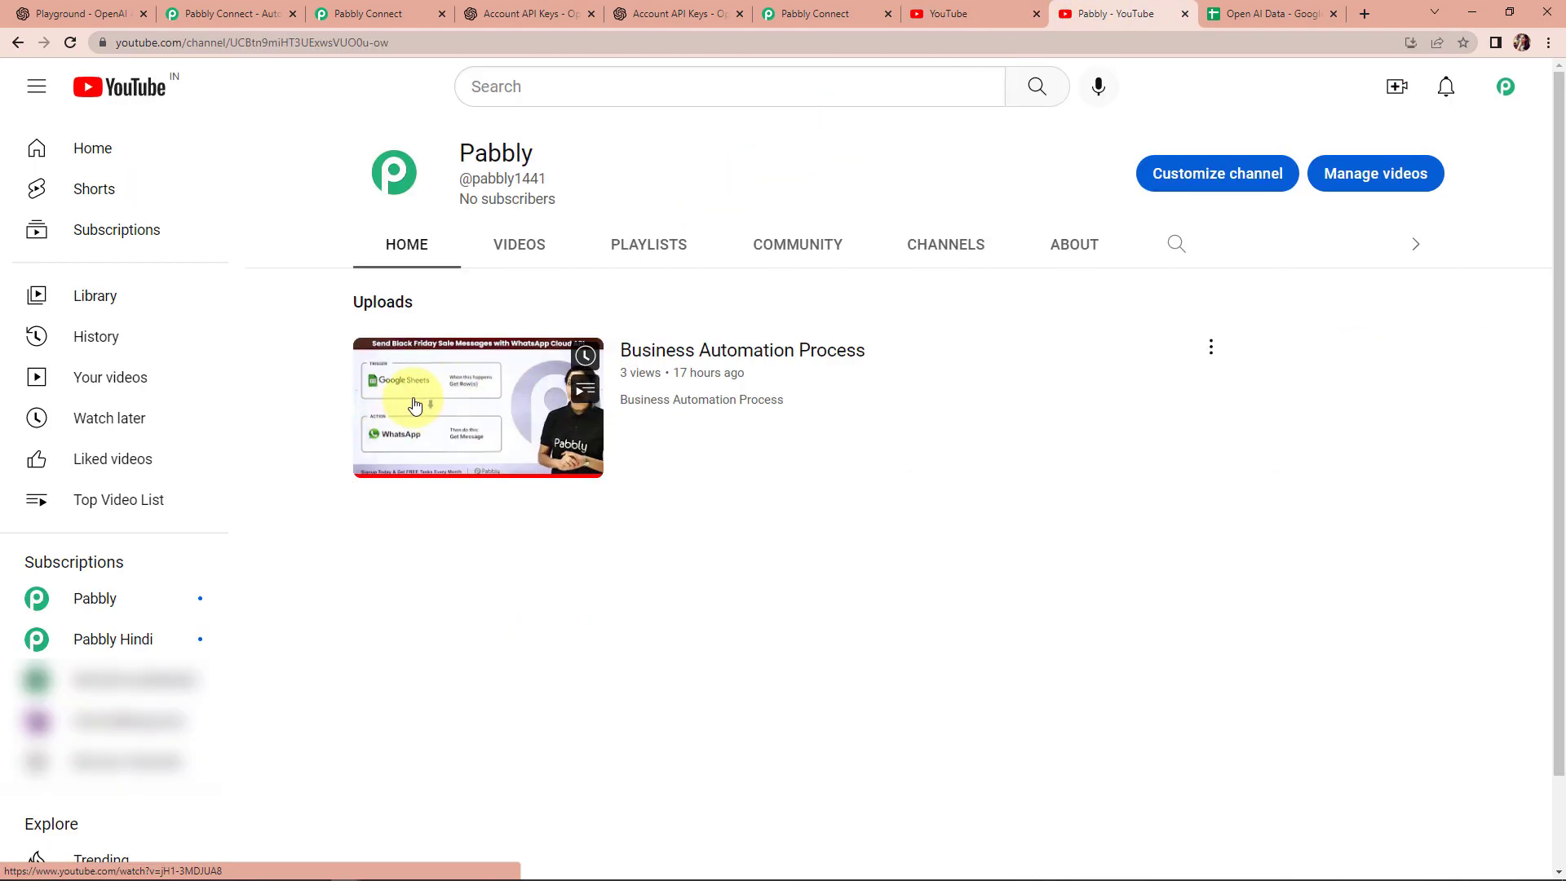
pyautogui.click(647, 350)
pyautogui.scroll(-3, 444, 615)
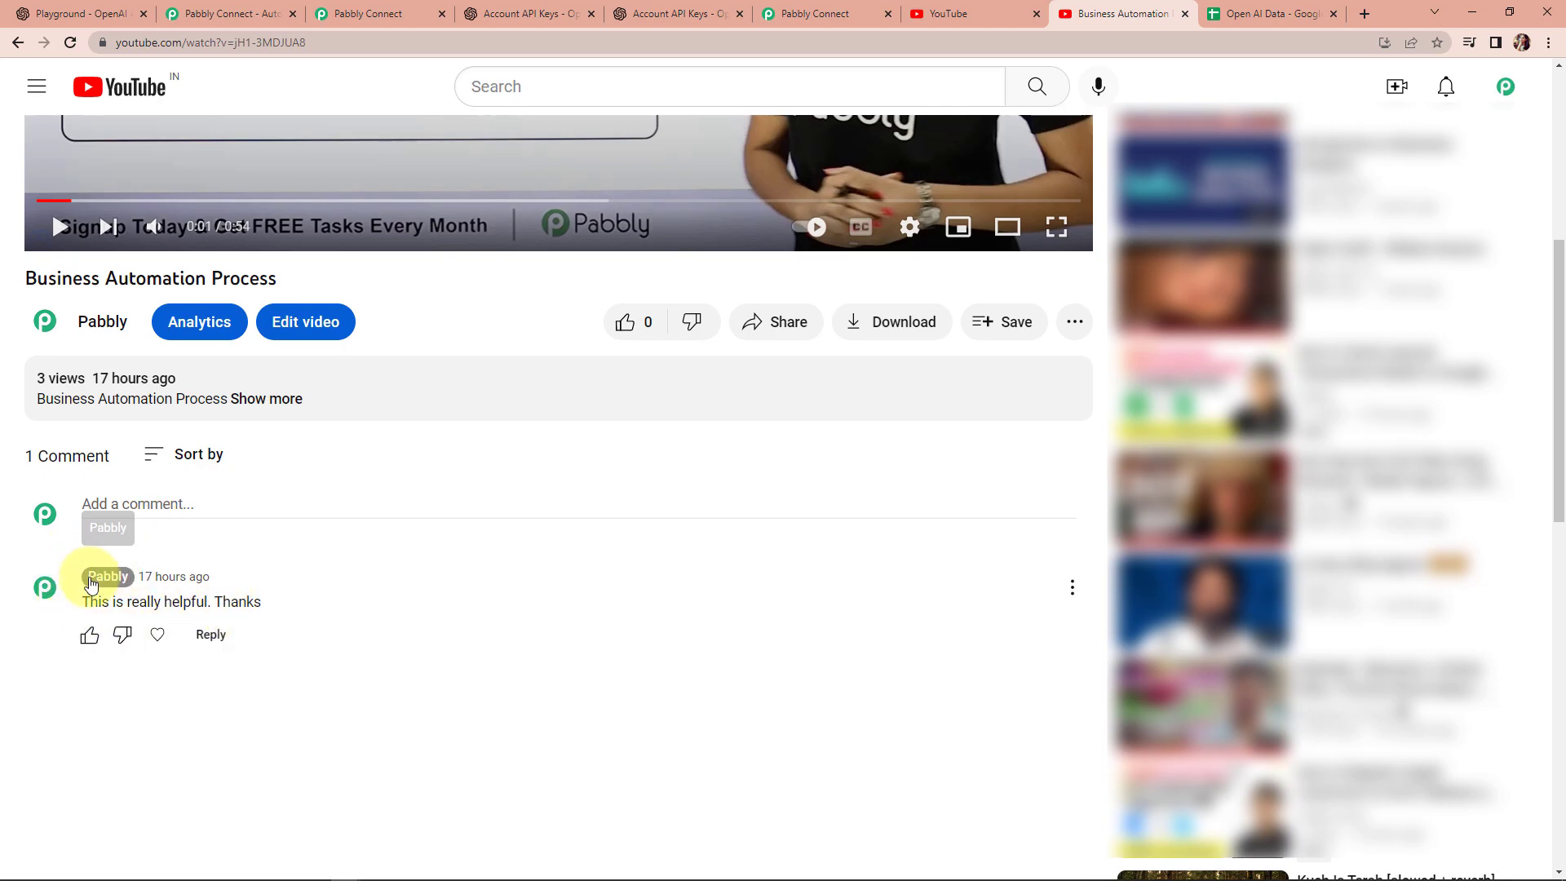
# Return to the OpenAI Integration with Pabbly Connect workflow and inspect the YouTube trigger's received response for the video ID and comment text
pyautogui.click(787, 14)
pyautogui.scroll(-2, 795, 390)
pyautogui.scroll(-1, 576, 381)
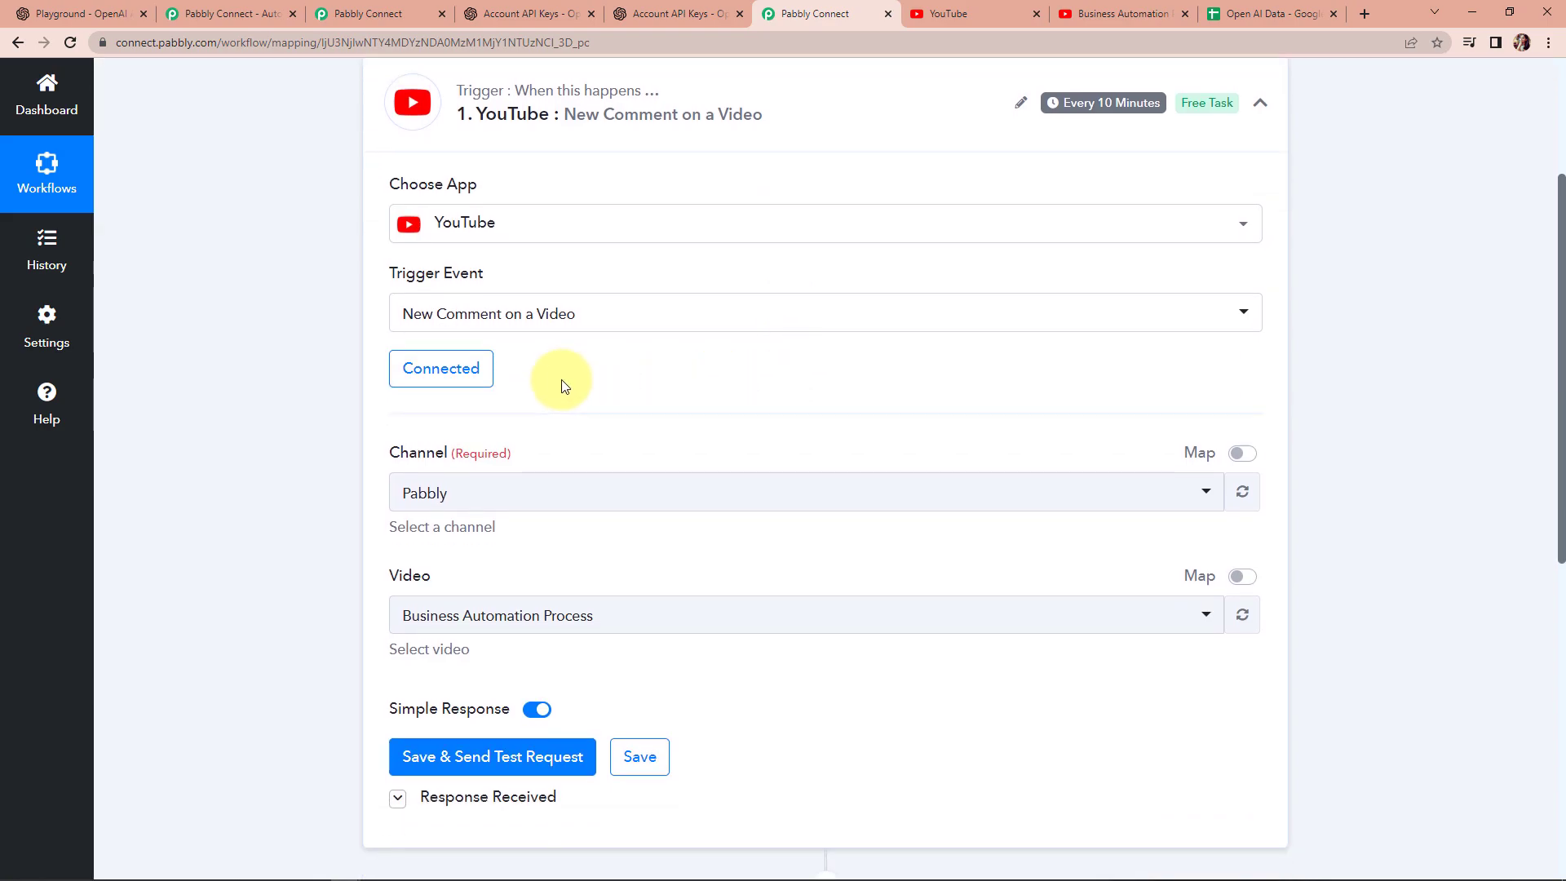
pyautogui.scroll(-2, 530, 530)
pyautogui.scroll(-1, 571, 522)
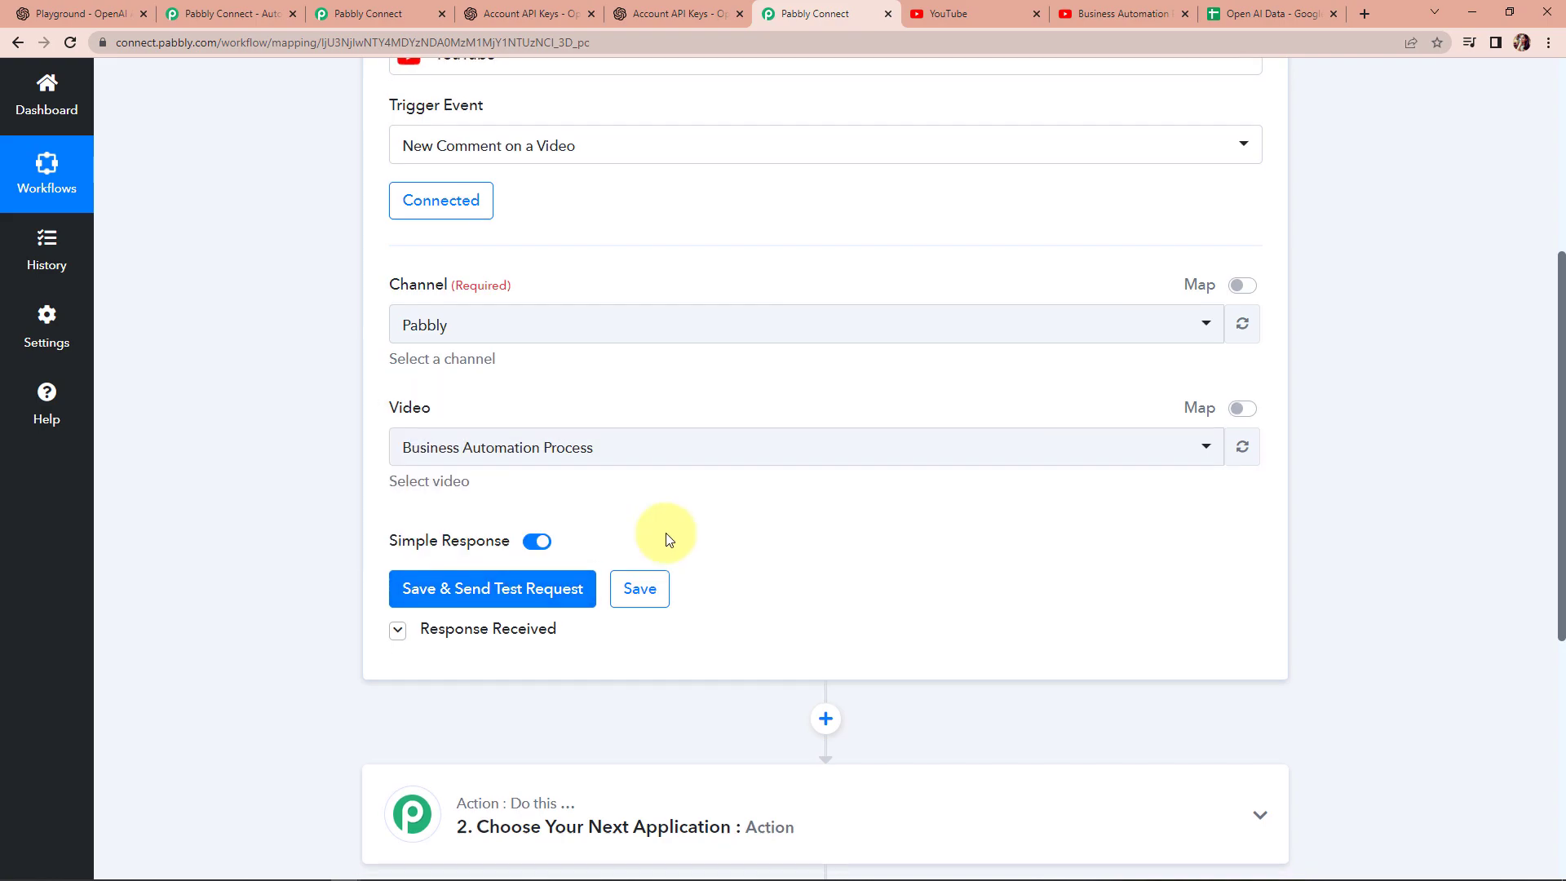
pyautogui.click(410, 637)
pyautogui.scroll(-5, 1514, 639)
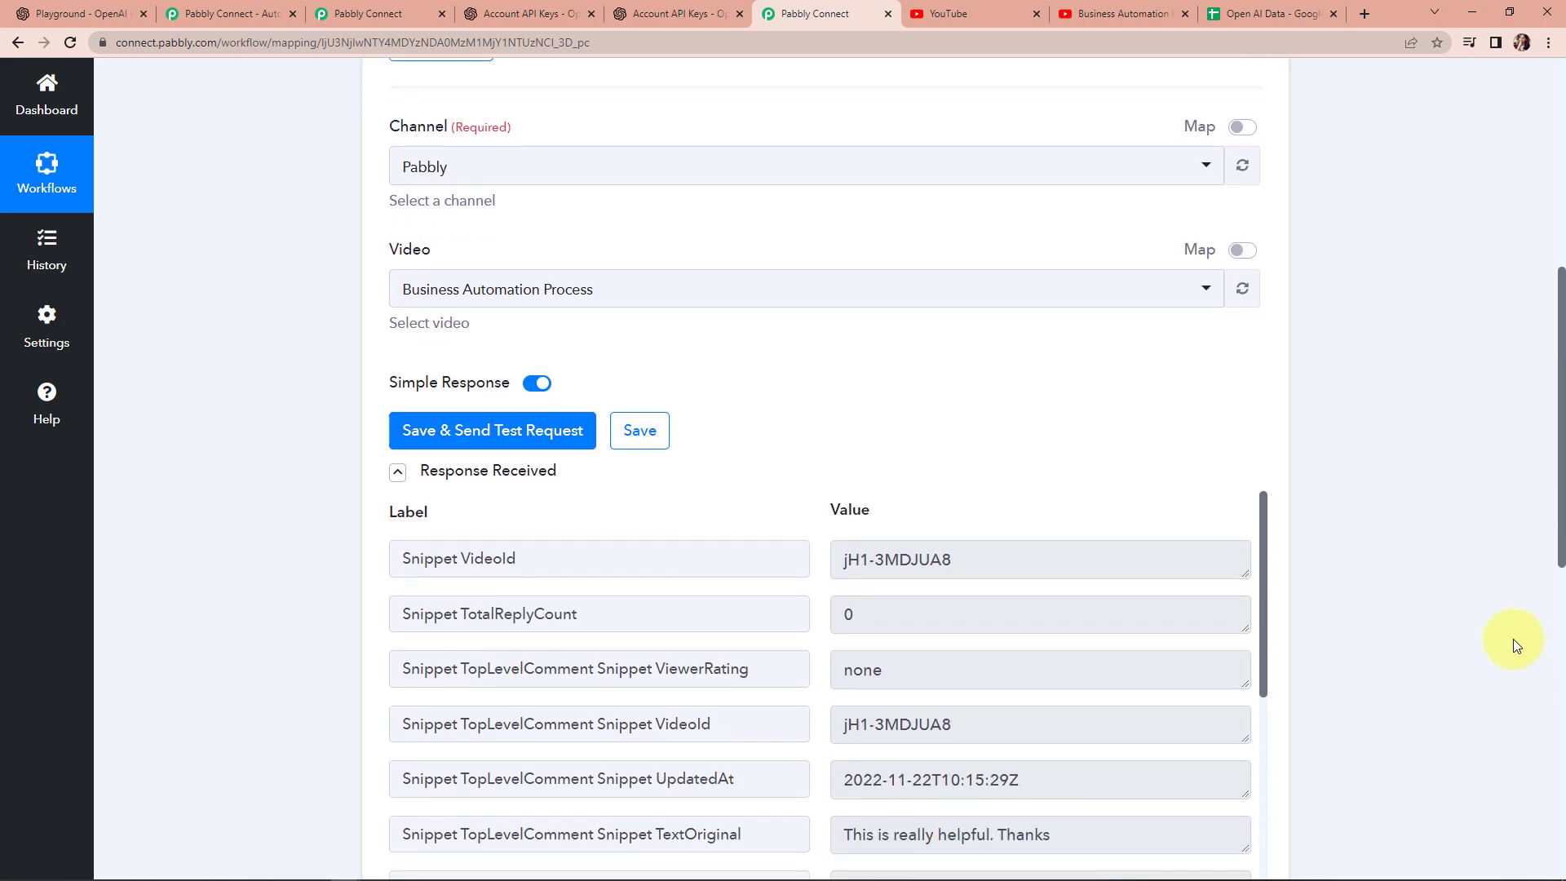
pyautogui.tripleClick(1060, 590)
pyautogui.click(1111, 734)
pyautogui.scroll(-4, 1102, 571)
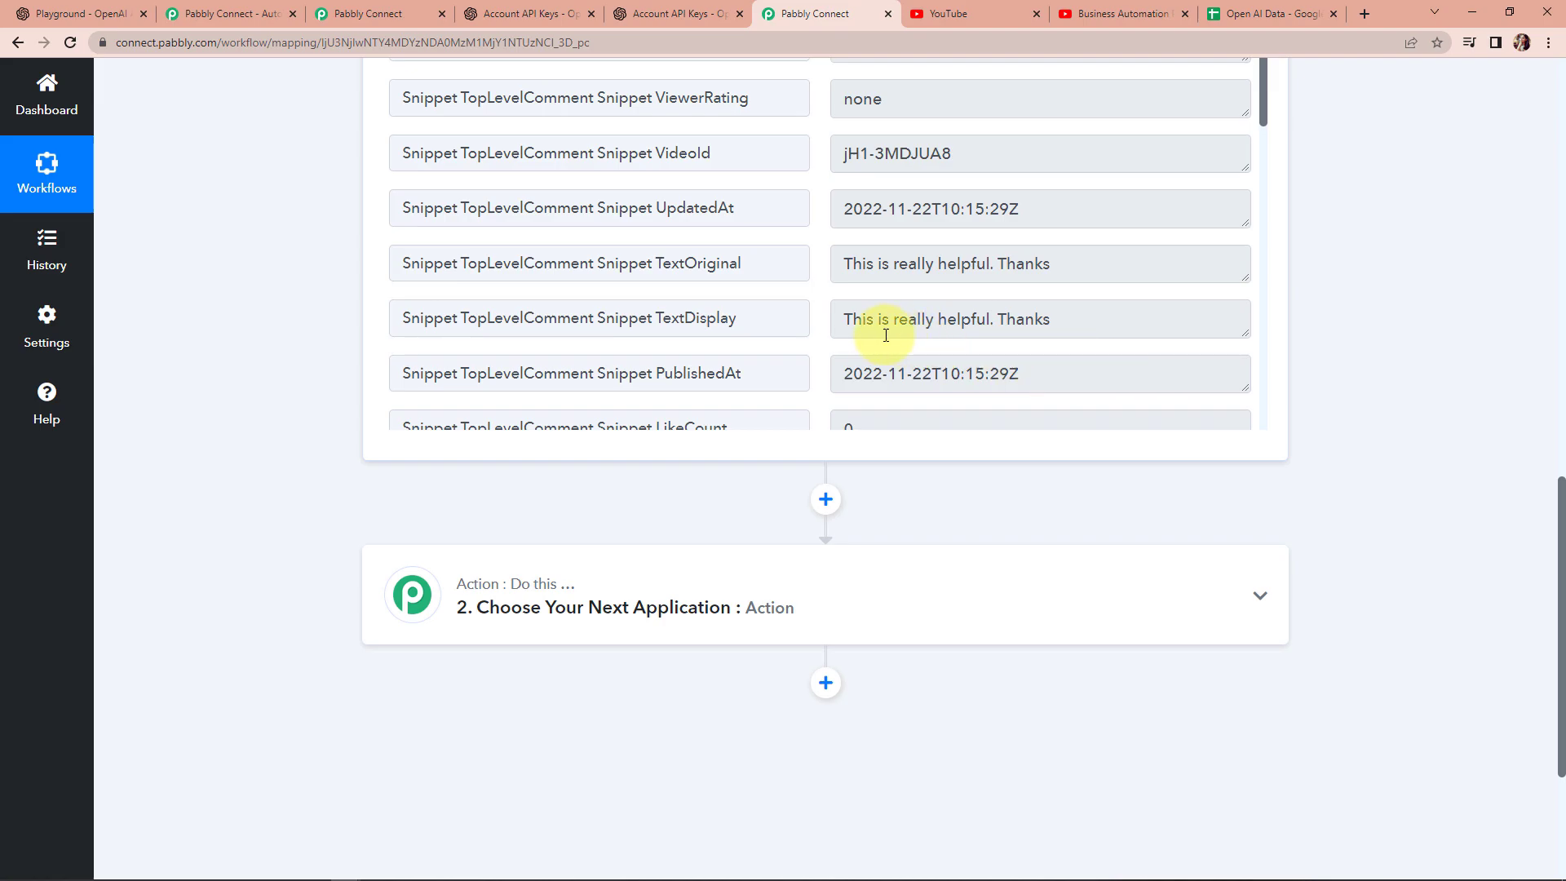
# Set up the workflow's second step as OpenAI with the Generate Content event, using the existing OpenAI #48 connection
pyautogui.click(656, 609)
pyautogui.click(534, 718)
pyautogui.write('ope')
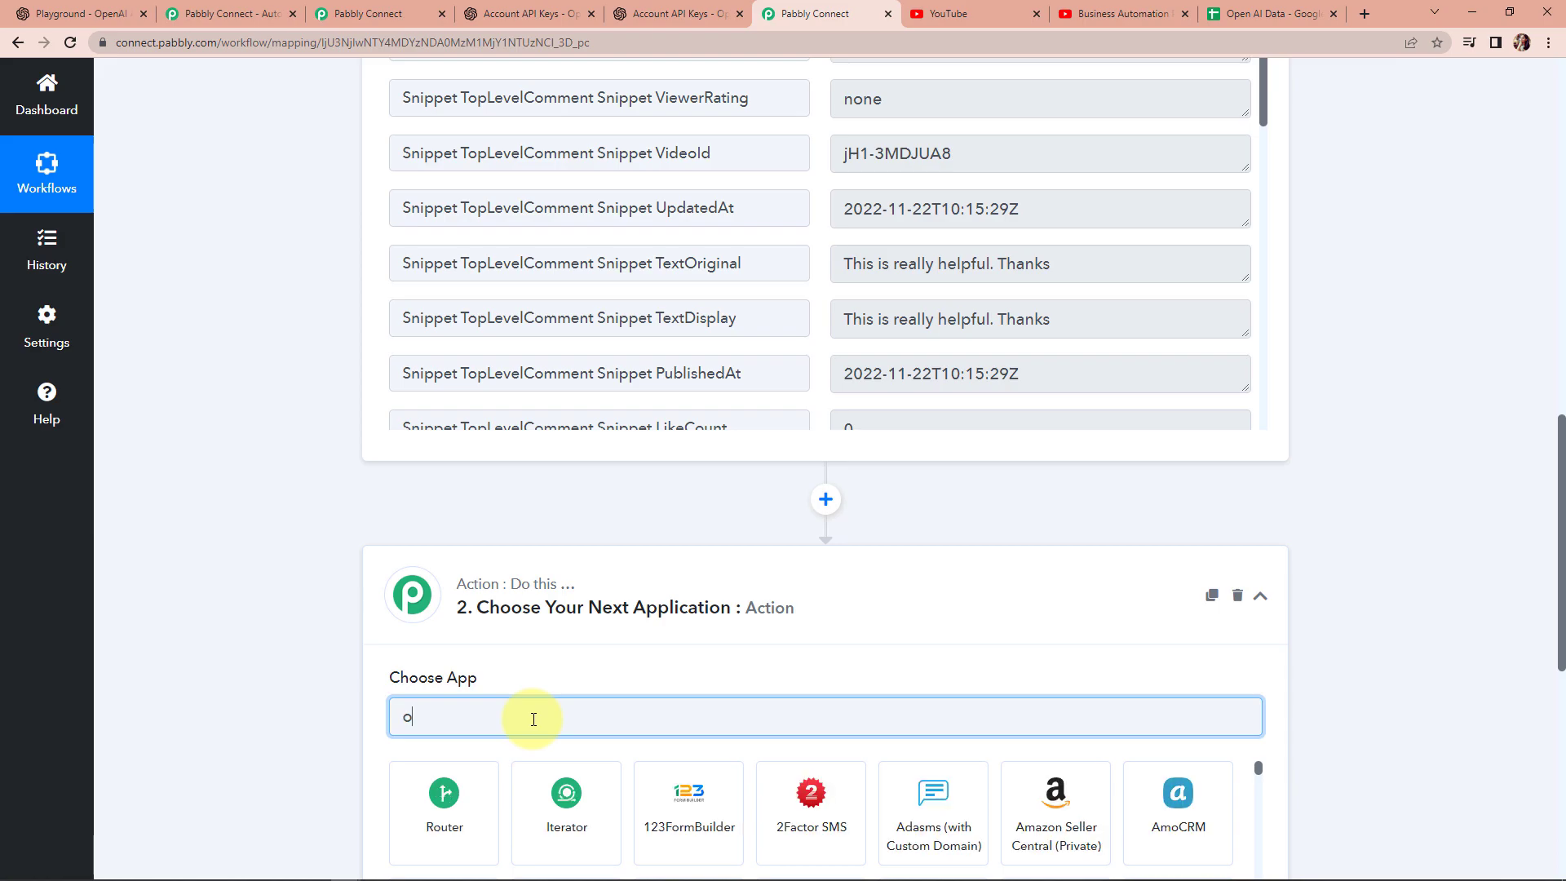
pyautogui.click(566, 808)
pyautogui.click(448, 324)
pyautogui.click(443, 420)
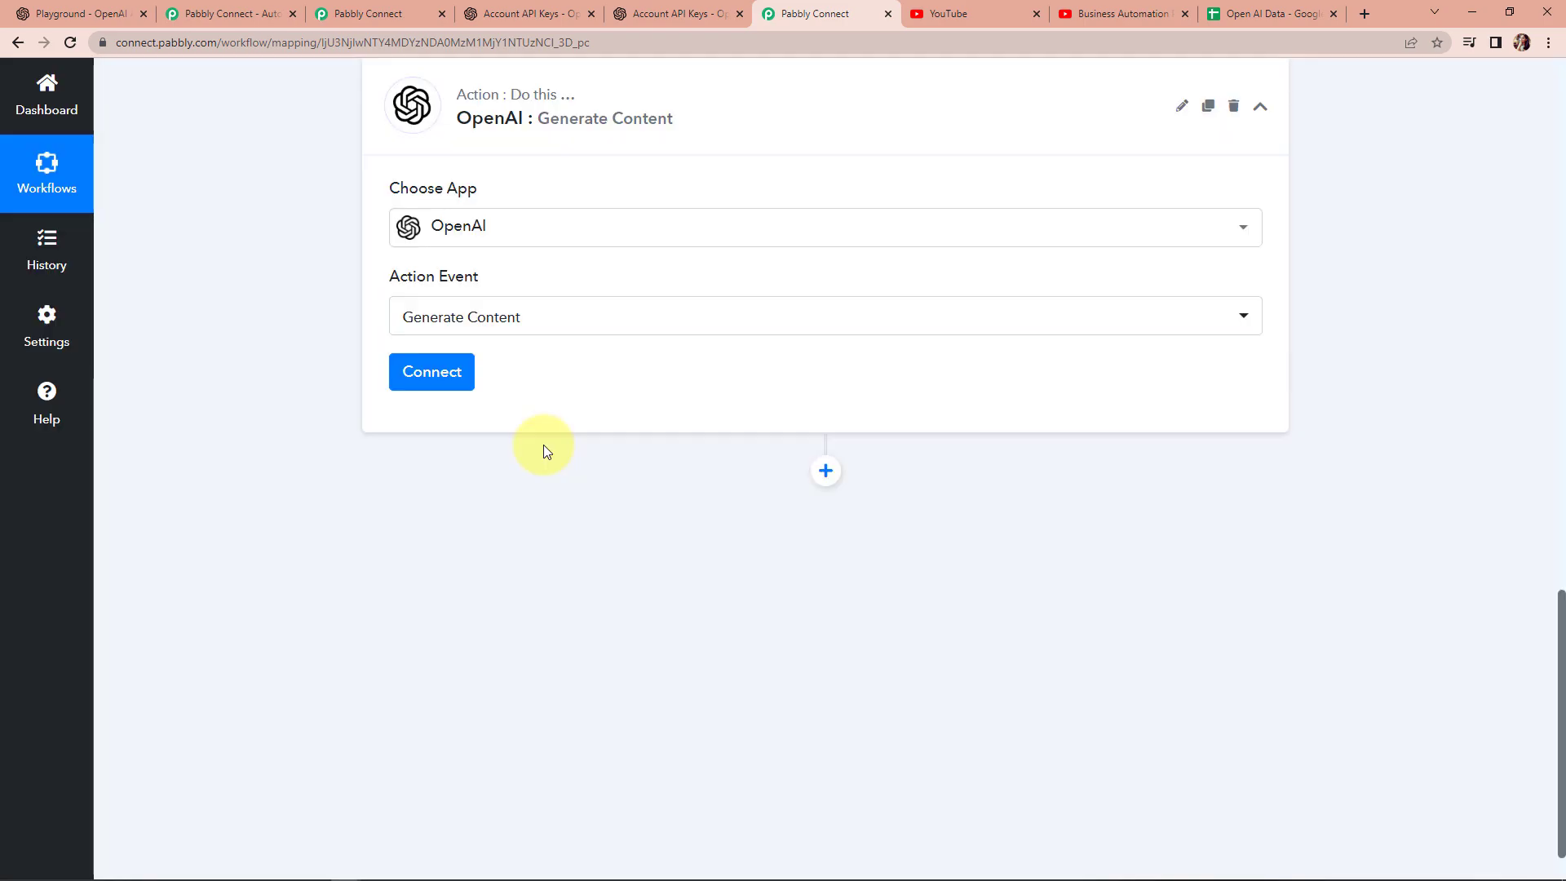
pyautogui.click(451, 384)
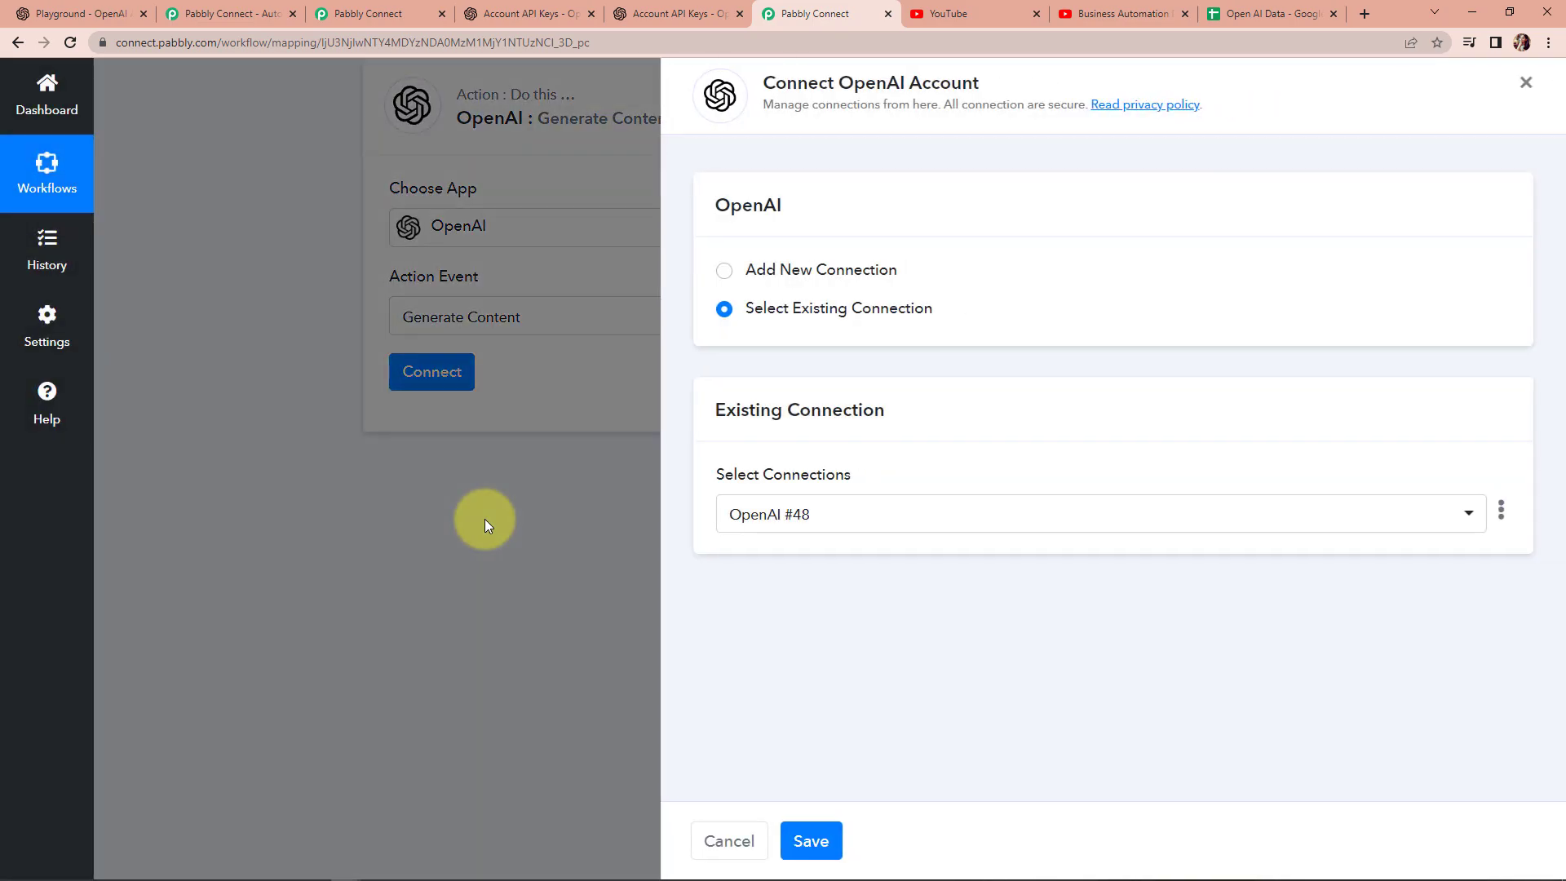
pyautogui.click(832, 848)
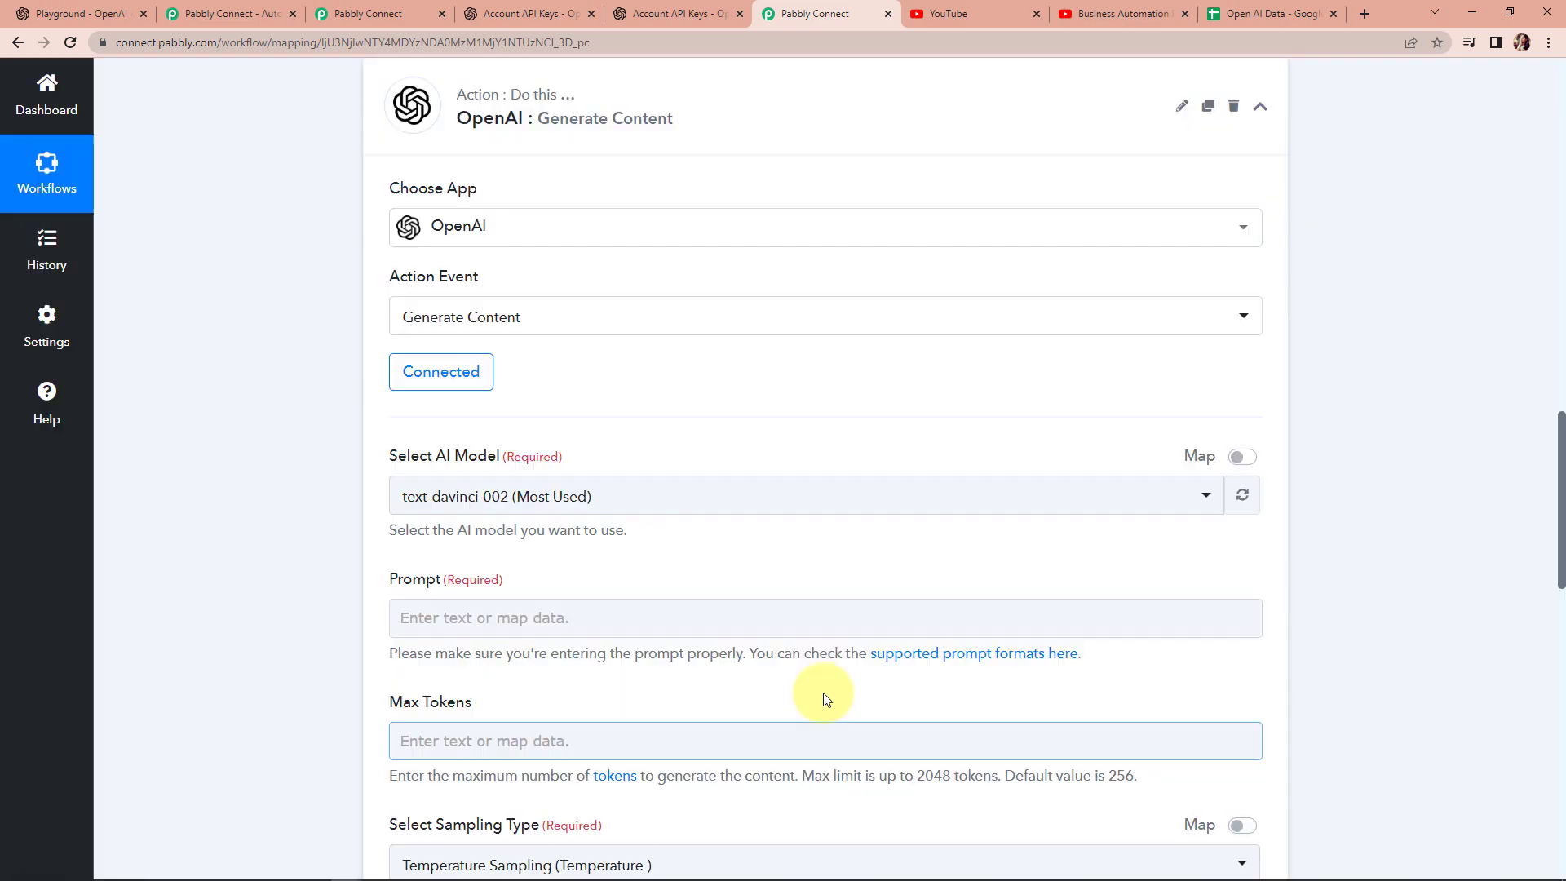
# Write the prompt "Write a reply to the comment:" with a second line "Comment:" followed by the trigger's mapped Snippet TopLevelComment Snippet TextOriginal value
pyautogui.scroll(-2, 732, 556)
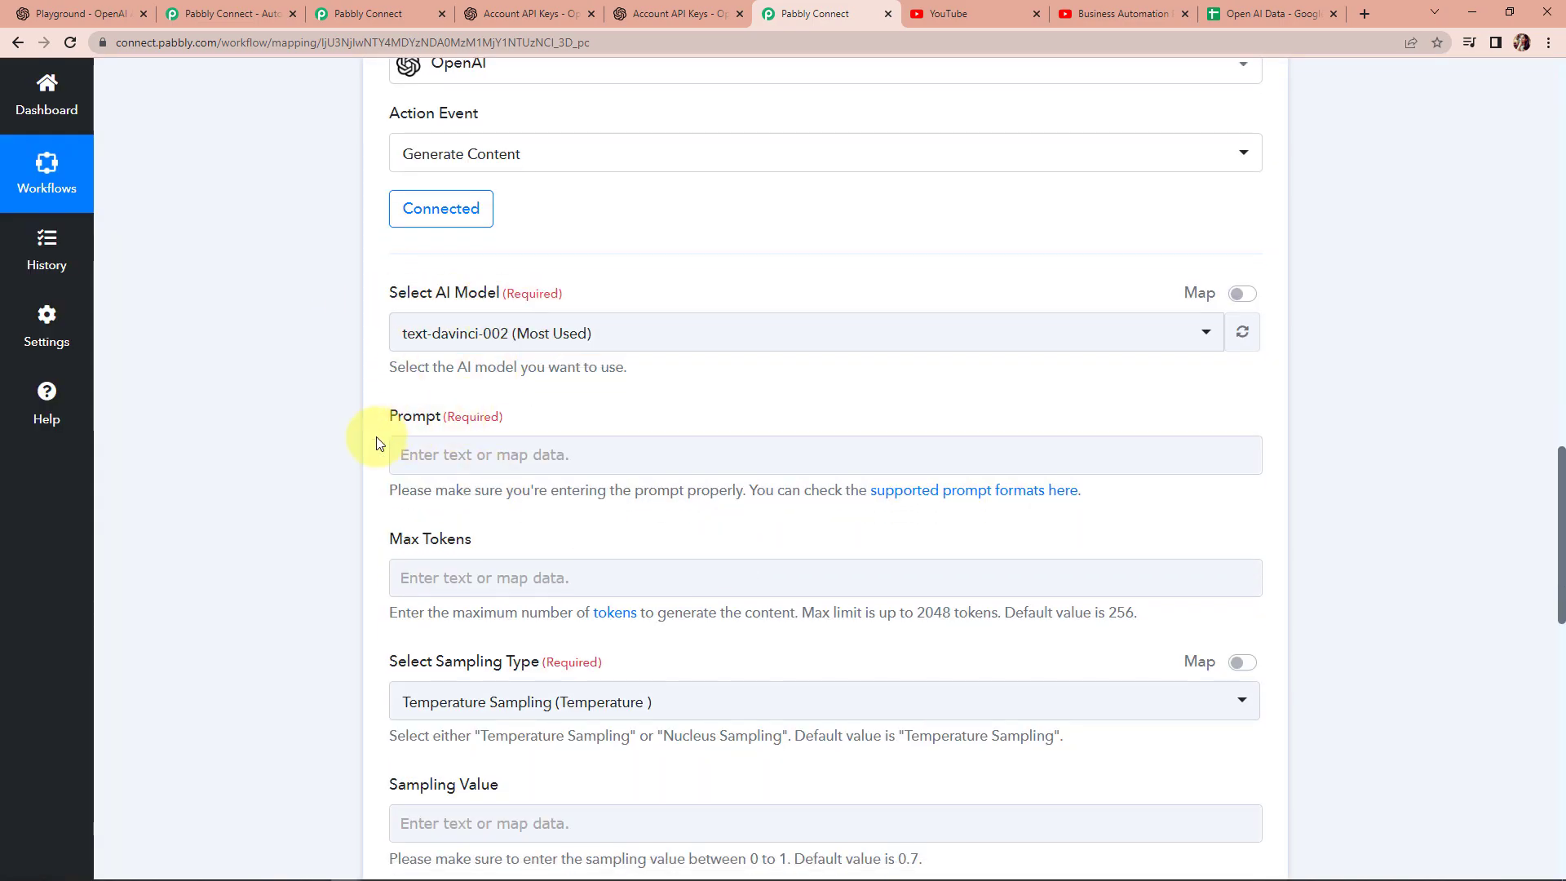
pyautogui.click(457, 460)
pyautogui.write('Write a reply to the comment:')
pyautogui.press('Return')
pyautogui.write('Comment:')
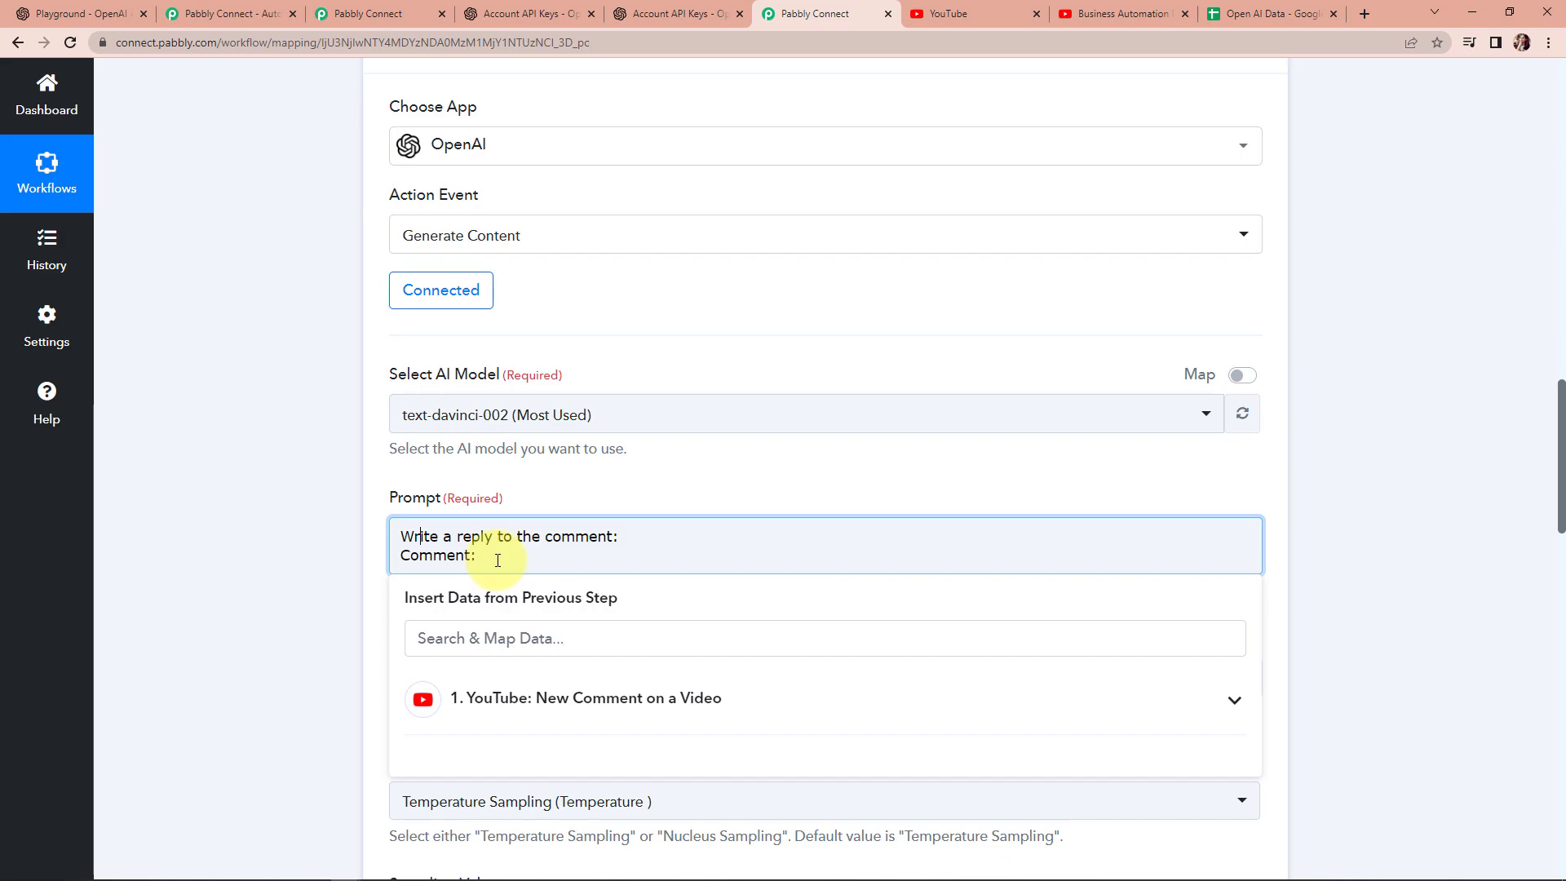
pyautogui.click(505, 699)
pyautogui.scroll(-5, 664, 776)
pyautogui.click(755, 715)
pyautogui.click(318, 621)
# Set Max Tokens to 256 and the Stop Sequence to //## for the OpenAI step
pyautogui.scroll(-1, 318, 620)
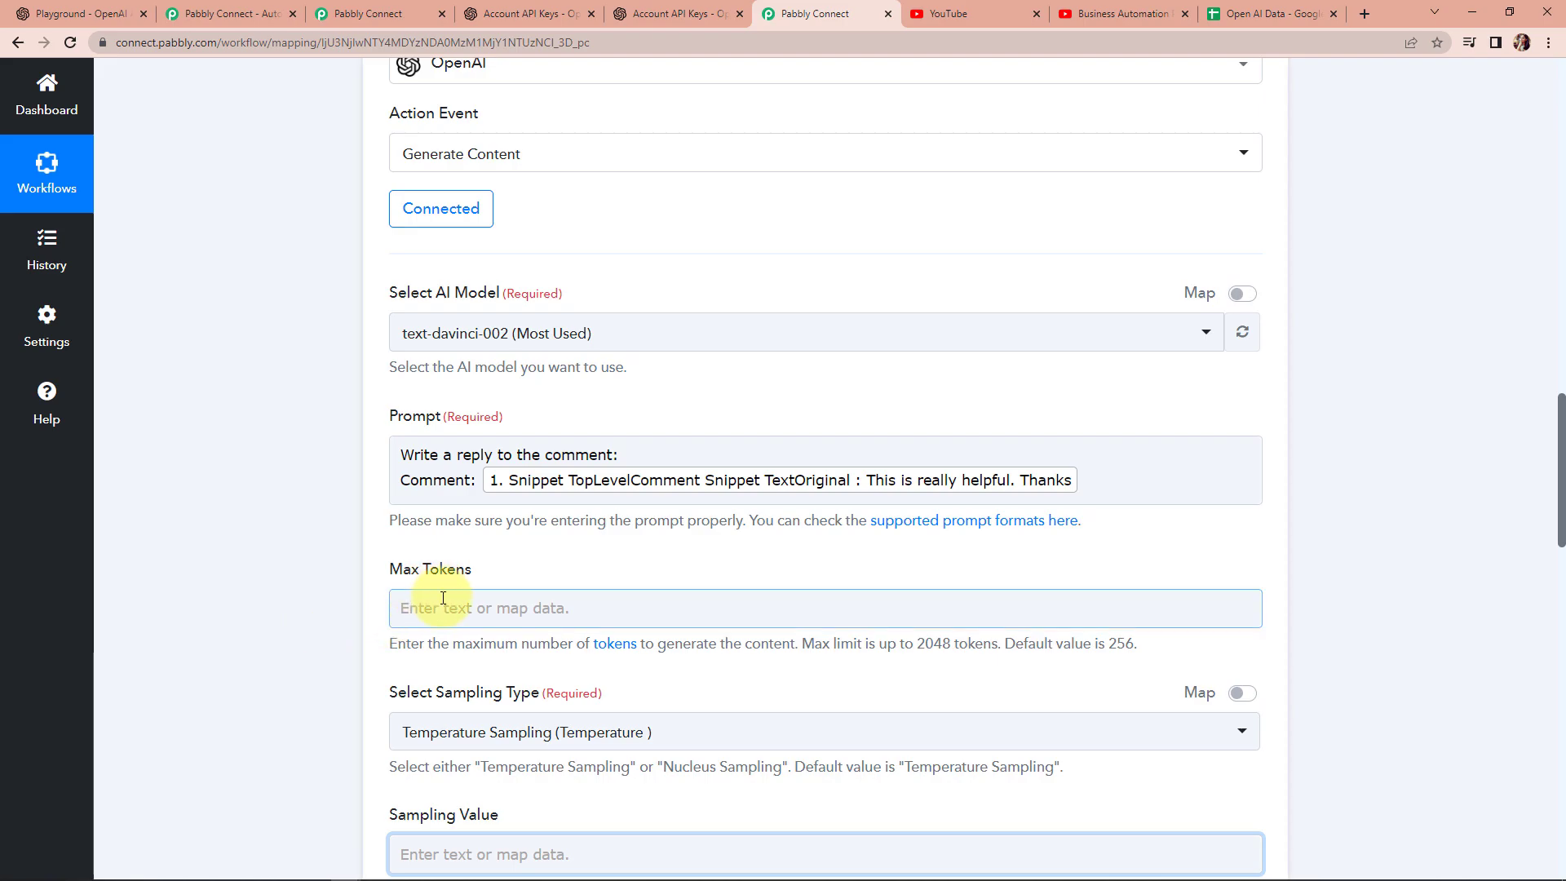
pyautogui.click(444, 606)
pyautogui.write('256')
pyautogui.click(307, 590)
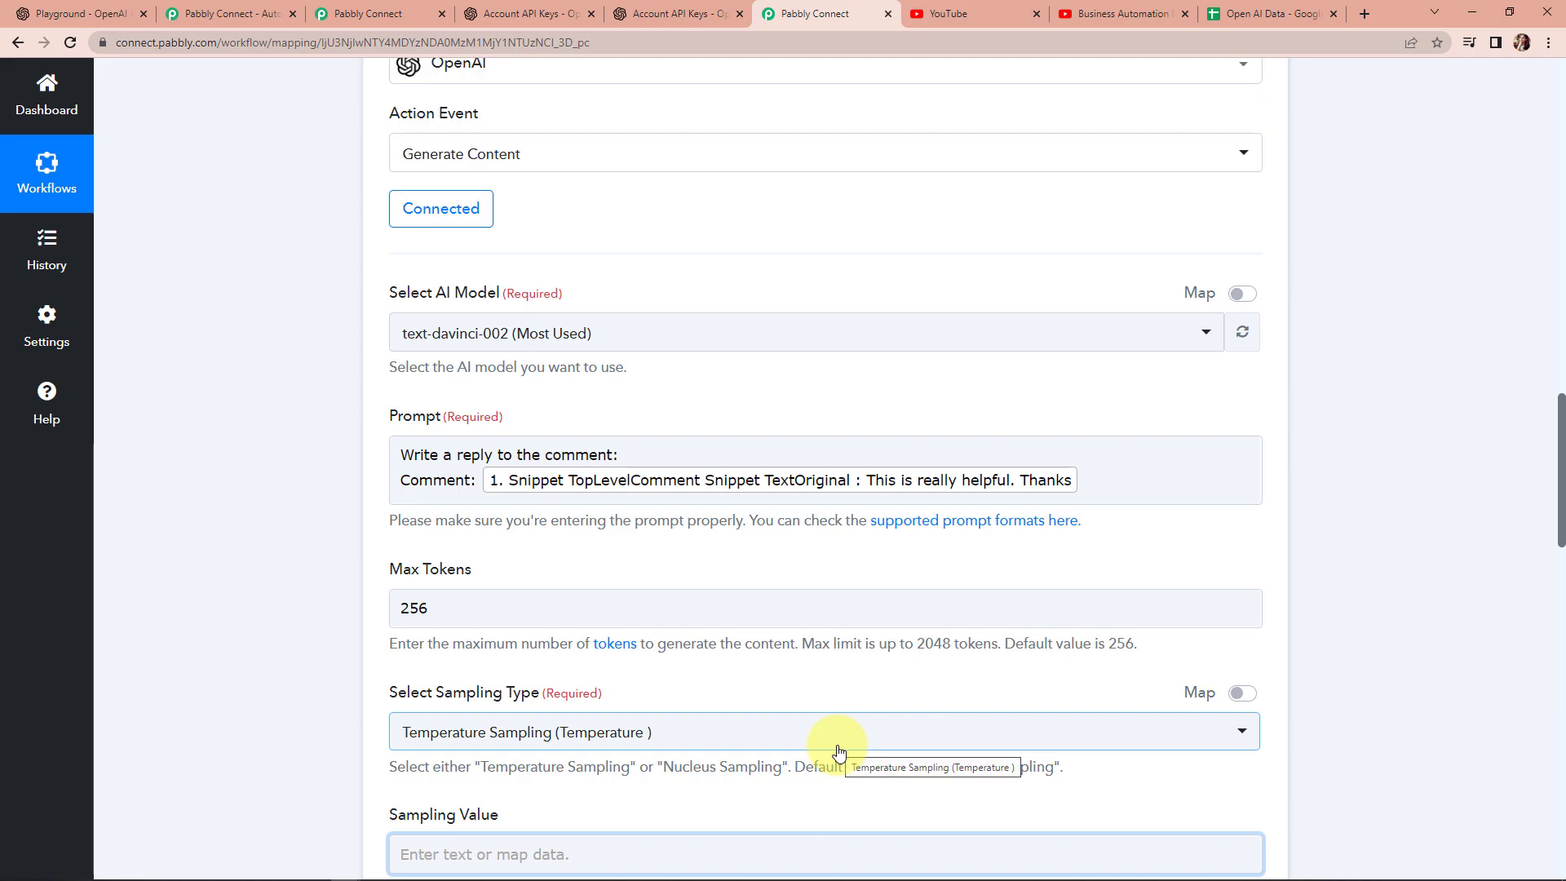
pyautogui.scroll(-2, 838, 750)
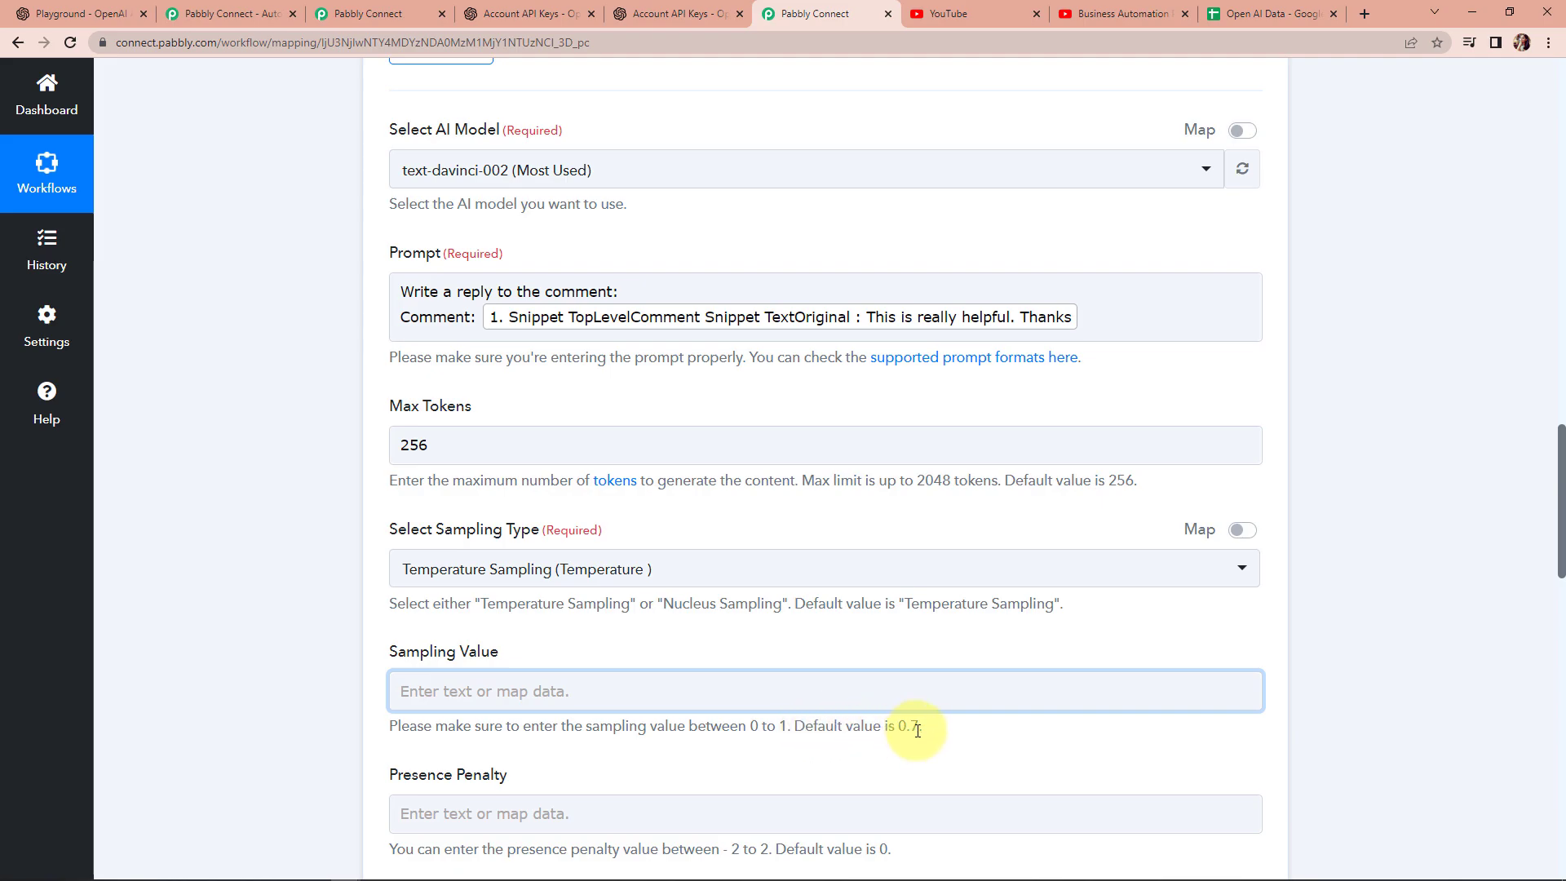
pyautogui.scroll(-8, 918, 730)
pyautogui.click(472, 419)
pyautogui.write('//##')
pyautogui.click(301, 405)
# Set the OpenAI step's Best Of option to 5
pyautogui.scroll(-2, 300, 405)
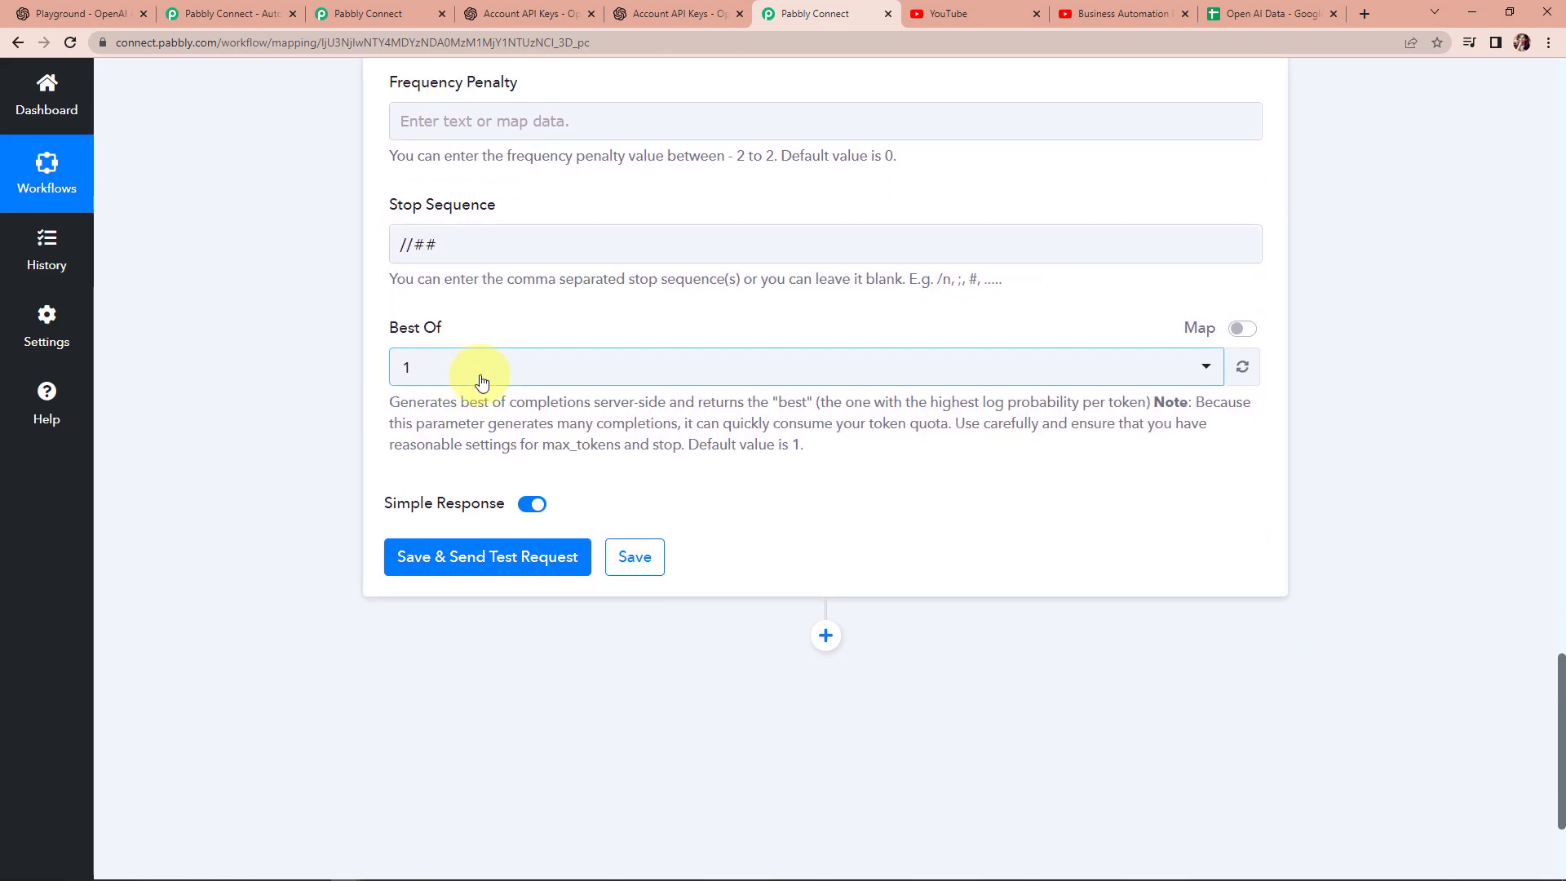
pyautogui.click(479, 372)
pyautogui.click(430, 610)
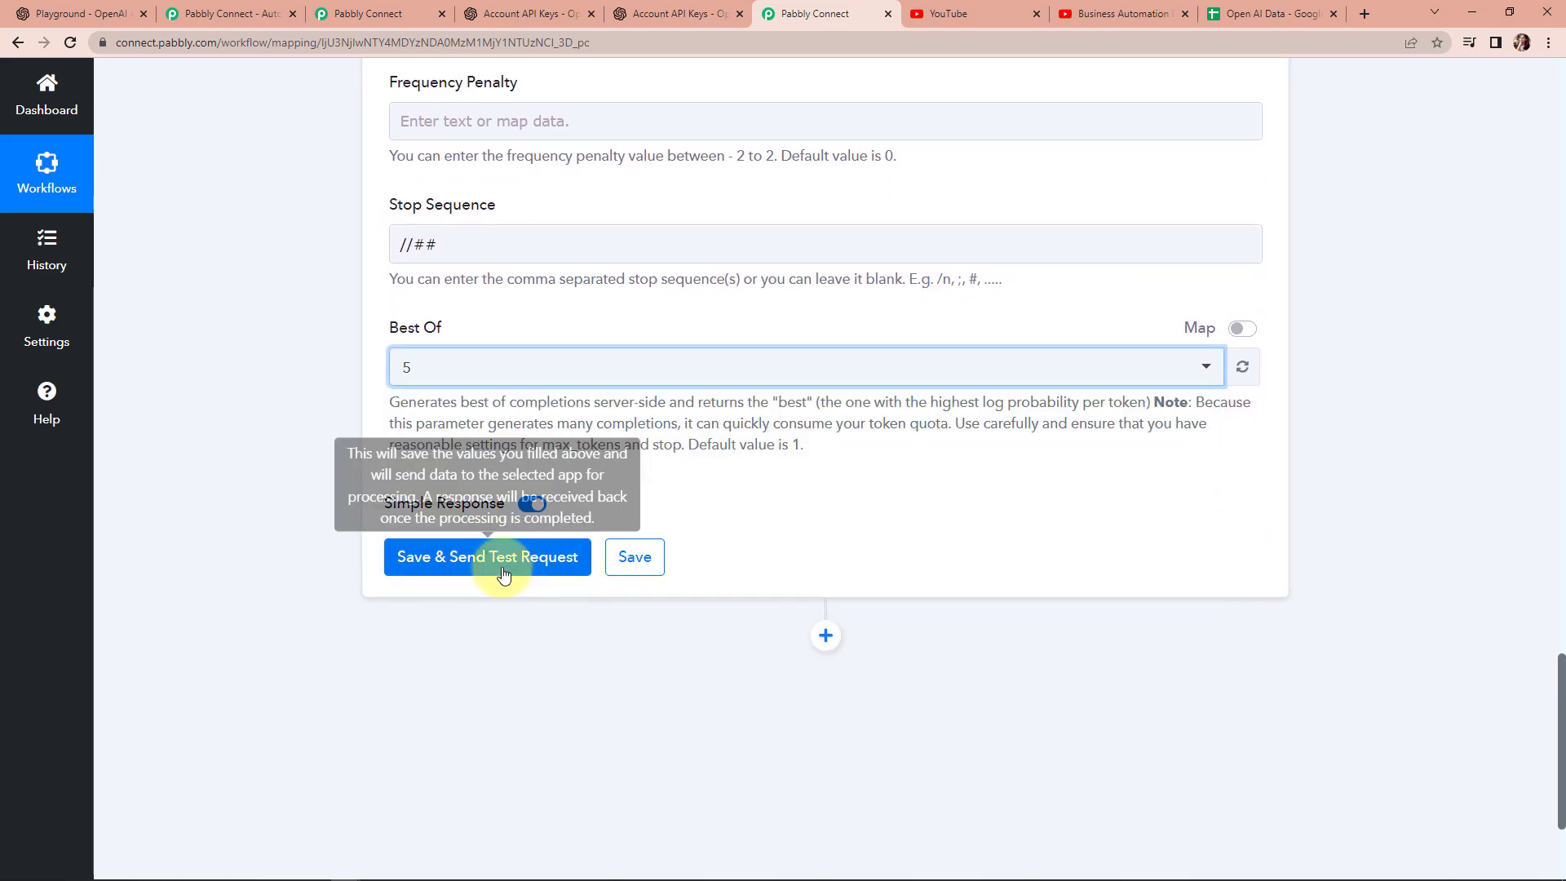
# Save the OpenAI step while sending a test request, and enlarge the Choices 0 Text value in the response to read the reply
pyautogui.click(462, 569)
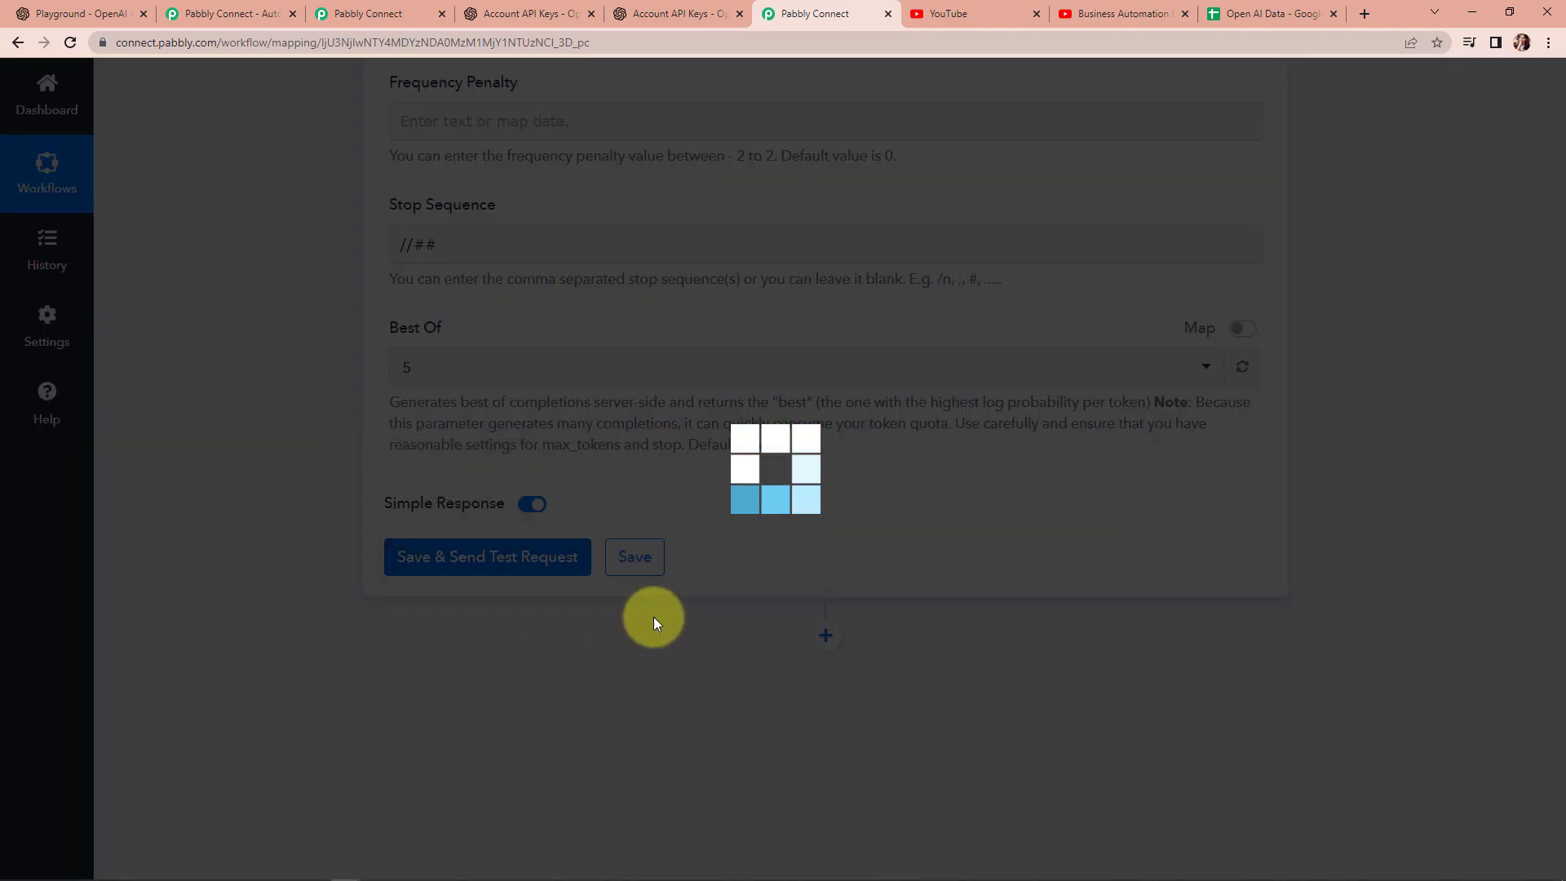
pyautogui.scroll(-5, 1427, 521)
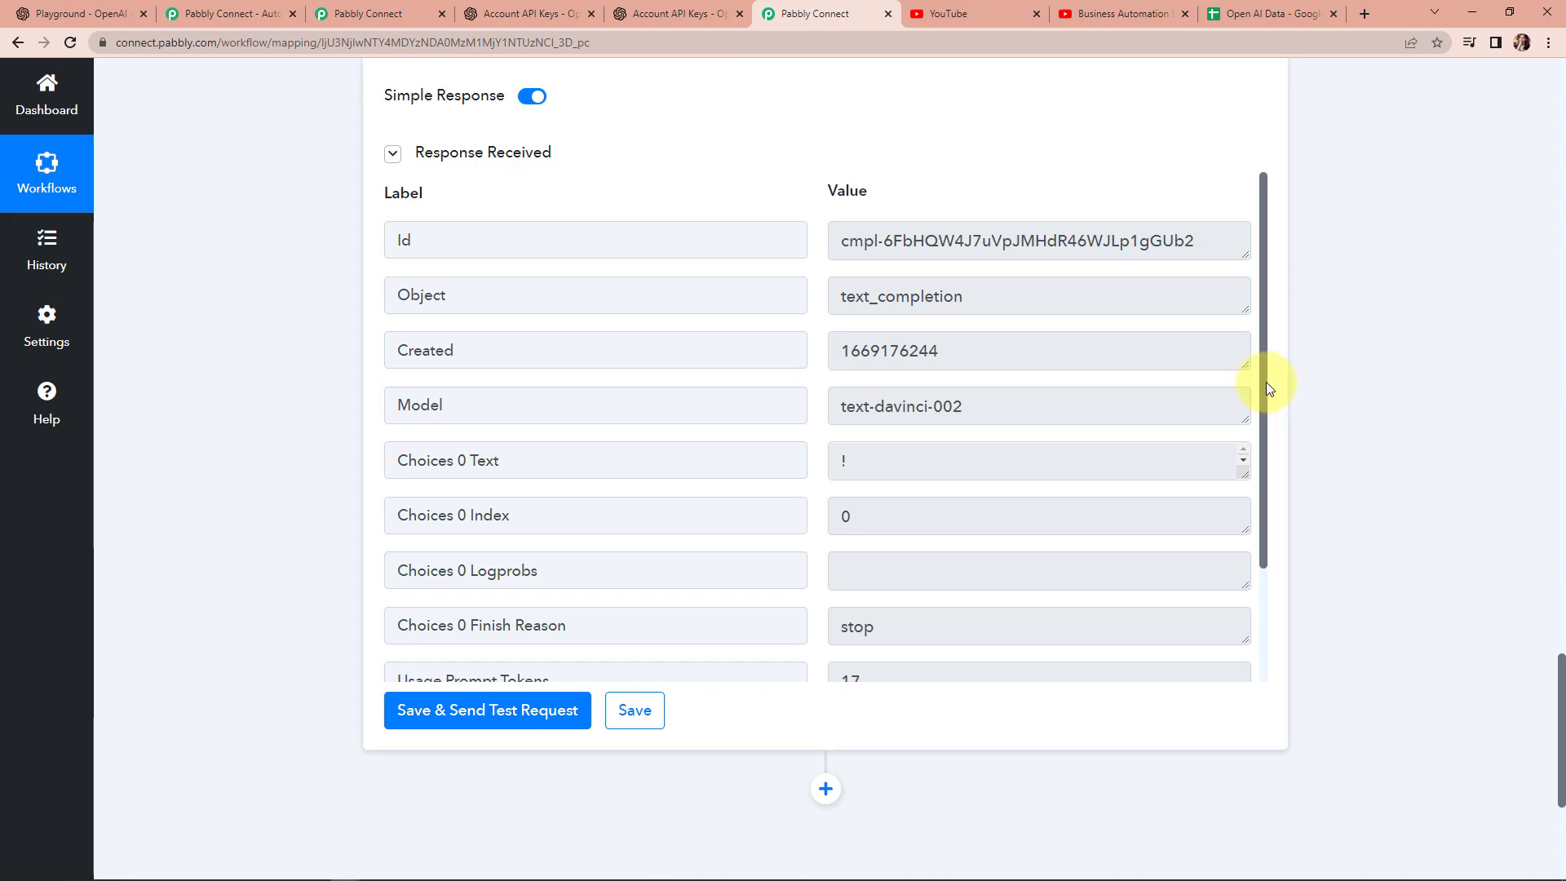
pyautogui.moveTo(1245, 474); pyautogui.dragTo(1241, 602)
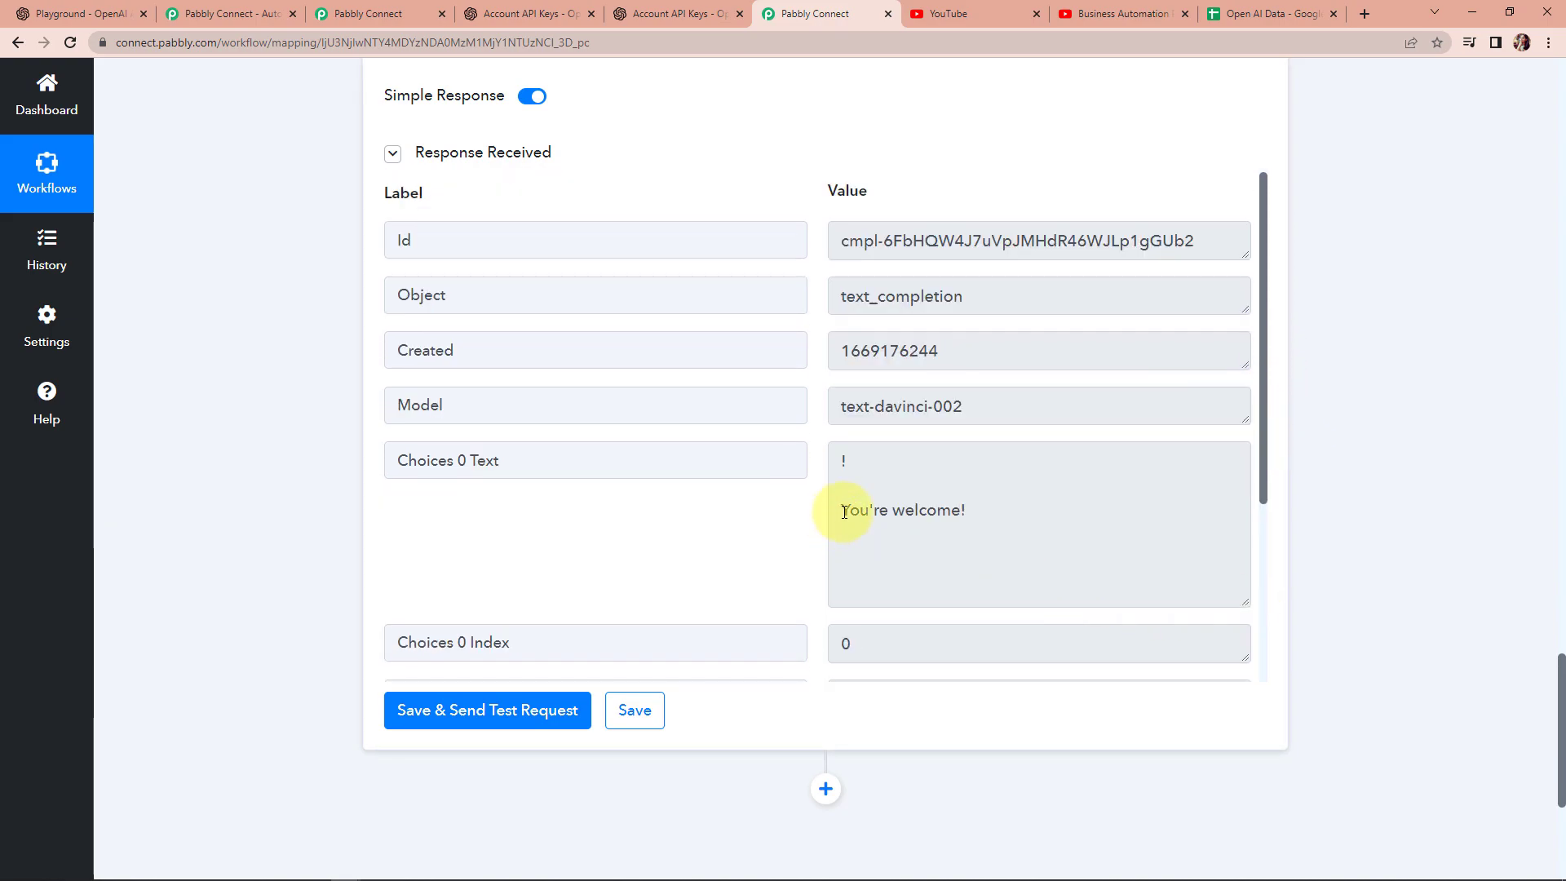